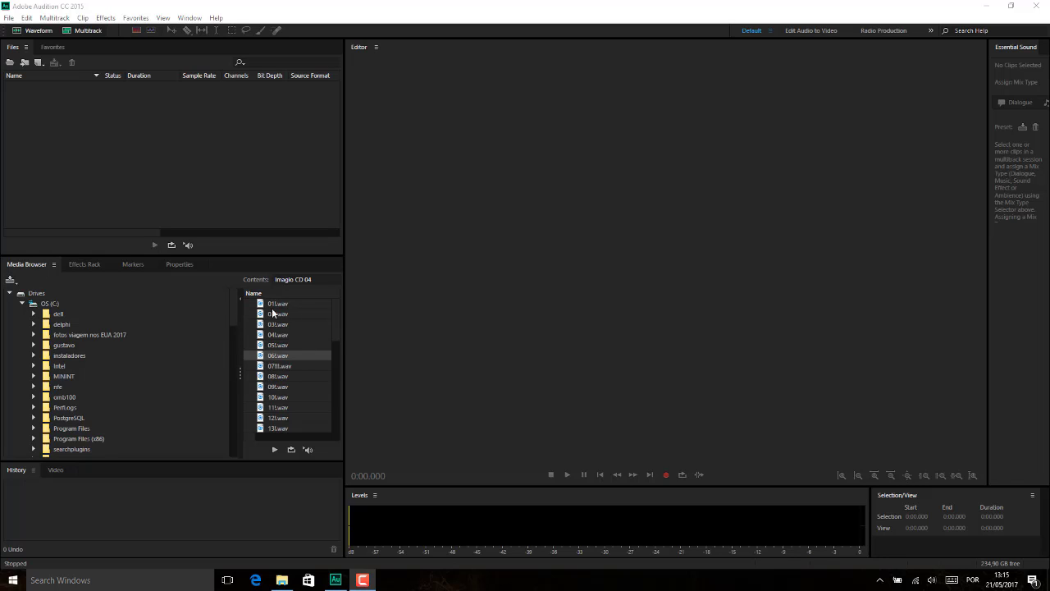
Step: Open the first WAV file in the Imagio CD 04 folder for waveform editing and stop its playback
{"action": "left_click", "coordinate": [336, 327]}
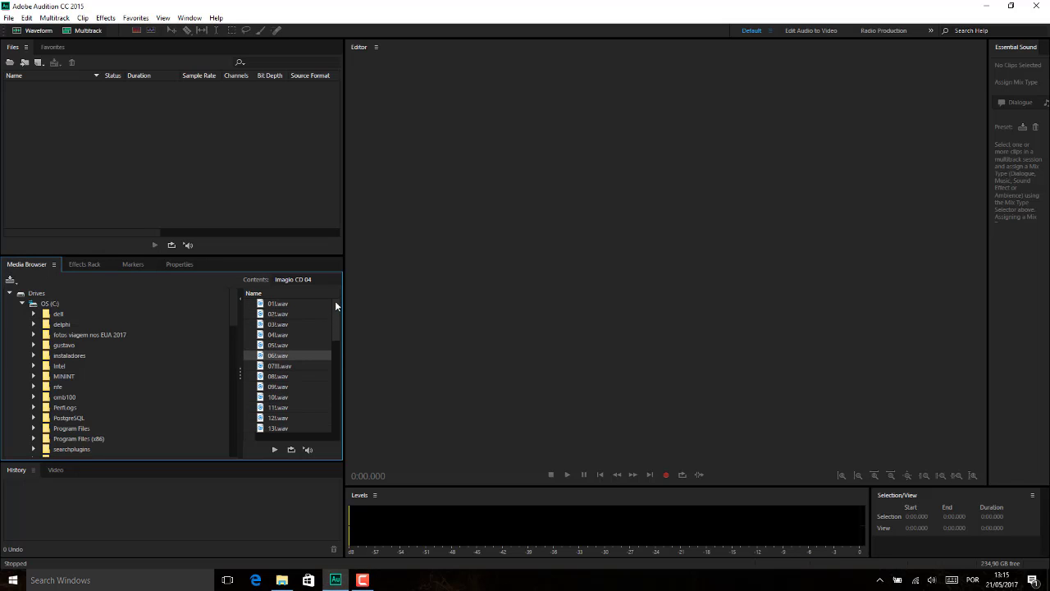
{"action": "mouse_move", "coordinate": [335, 300]}
{"action": "left_mouse_down"}
{"action": "mouse_move", "coordinate": [333, 318]}
{"action": "mouse_move", "coordinate": [330, 301]}
{"action": "left_mouse_up"}
{"action": "left_click", "coordinate": [281, 306]}
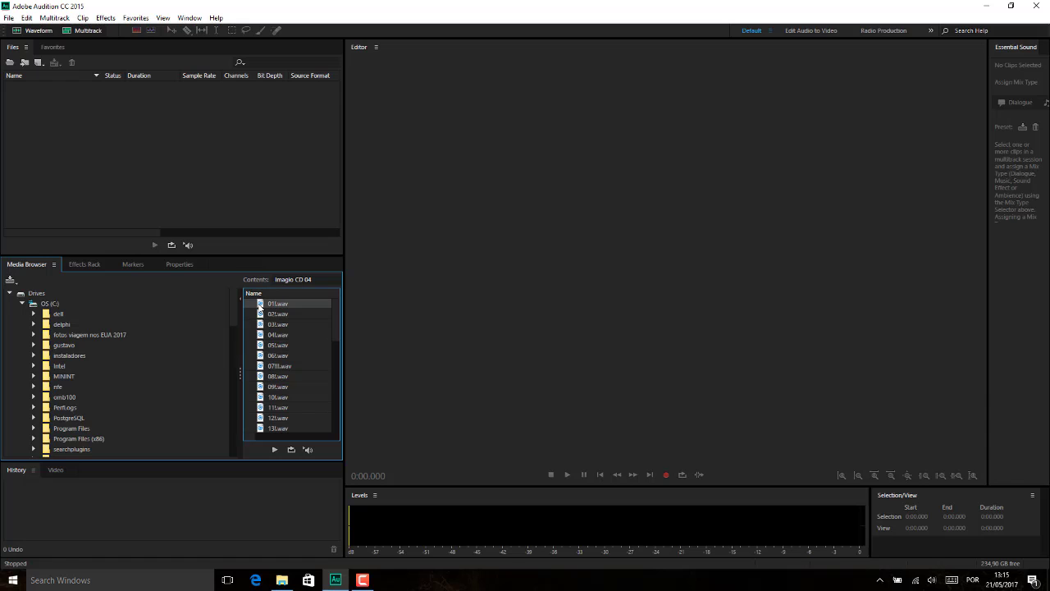
{"action": "double_click", "coordinate": [259, 306]}
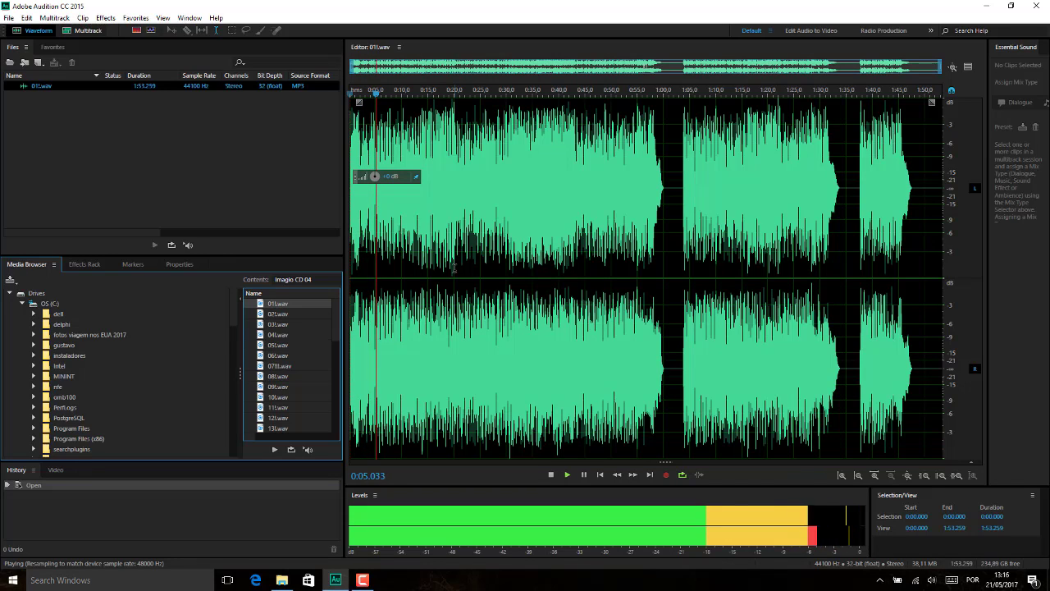
{"action": "key", "text": "space"}
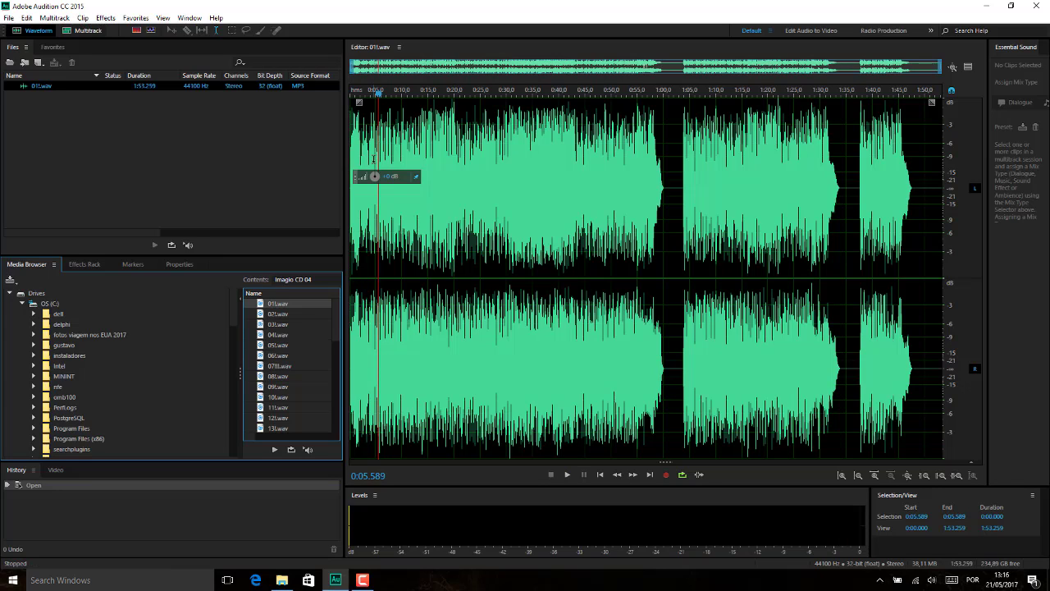
Step: Open the FFT Filter effect for the audio file and move its dialog clear of the waveform
{"action": "left_click", "coordinate": [105, 18]}
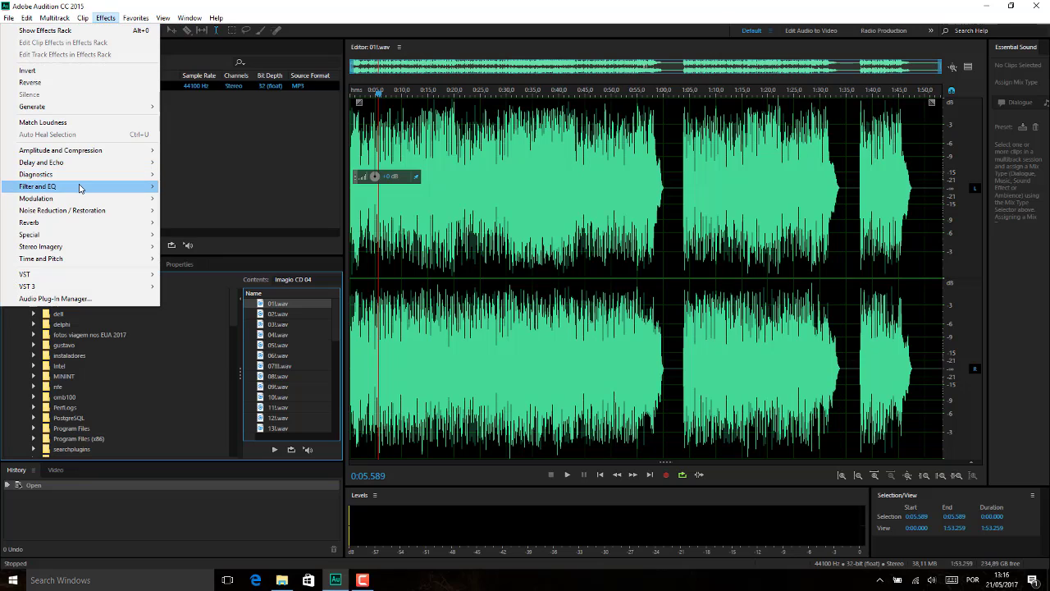
{"action": "mouse_move", "coordinate": [75, 192]}
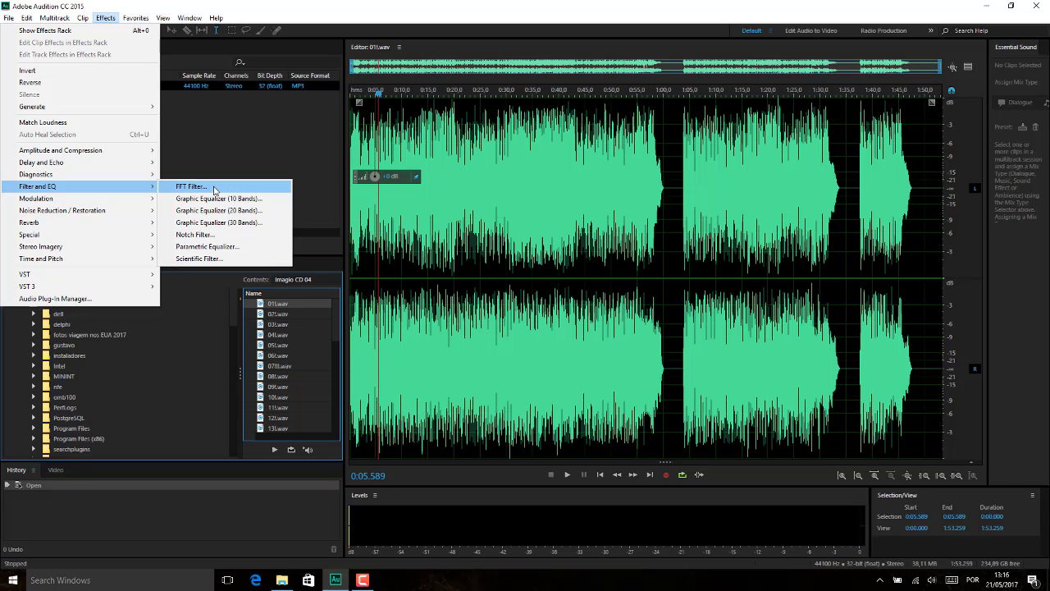
{"action": "left_click", "coordinate": [214, 187]}
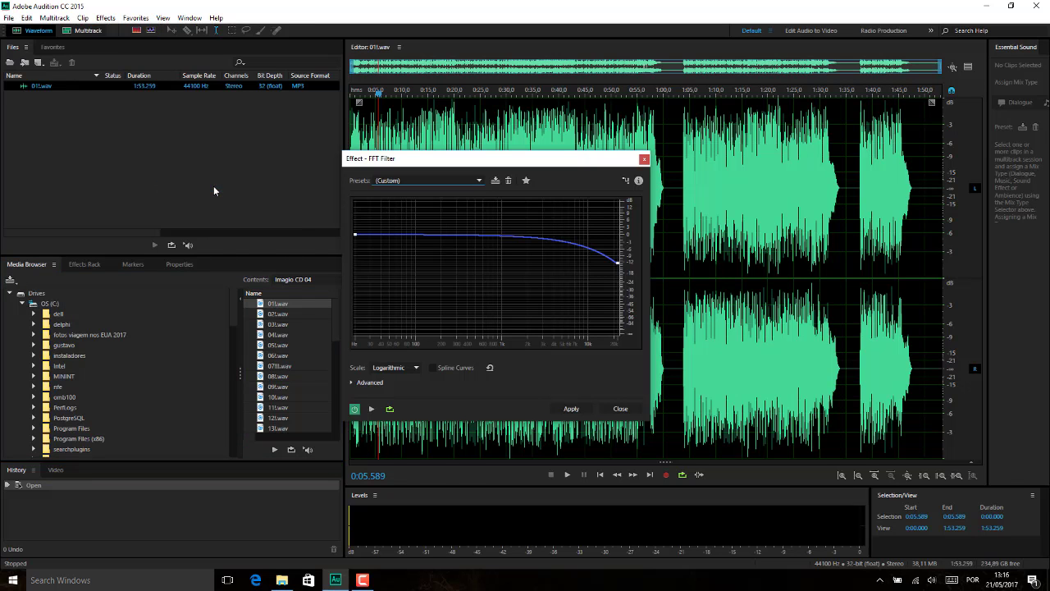
{"action": "left_click_drag", "start_coordinate": [414, 167], "coordinate": [155, 117]}
Step: Start the FFT Filter's audio preview and lower the system speaker volume to 28
{"action": "left_click", "coordinate": [73, 359]}
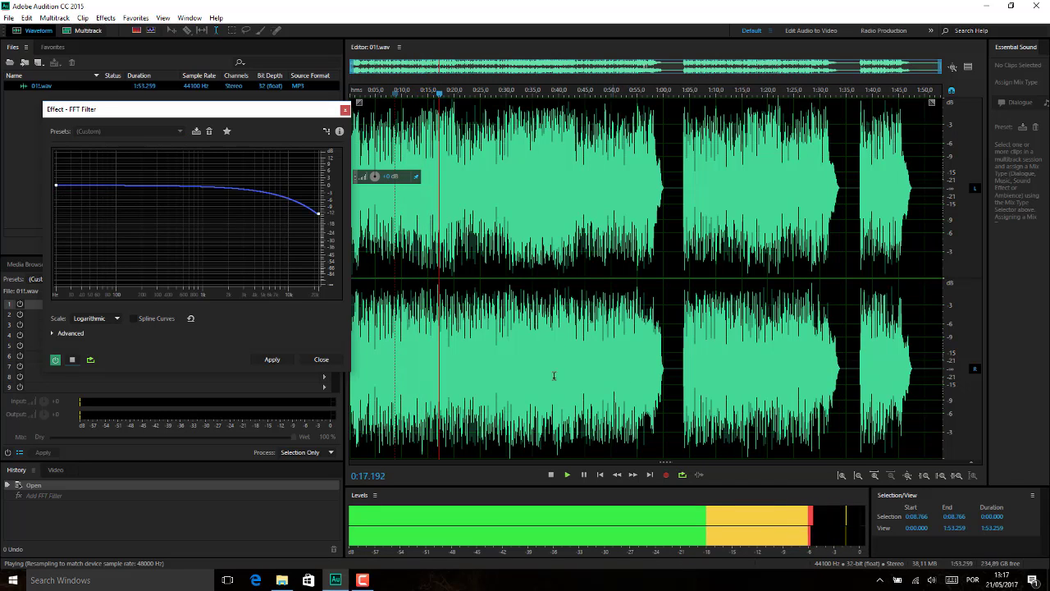
{"action": "left_click", "coordinate": [931, 581]}
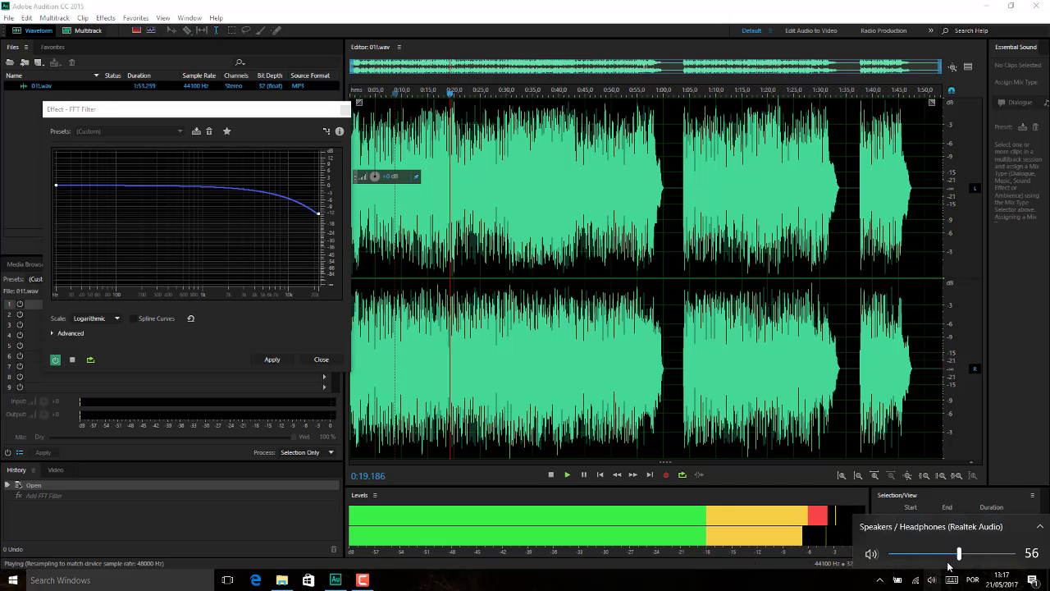
{"action": "left_click_drag", "start_coordinate": [927, 554], "coordinate": [925, 555]}
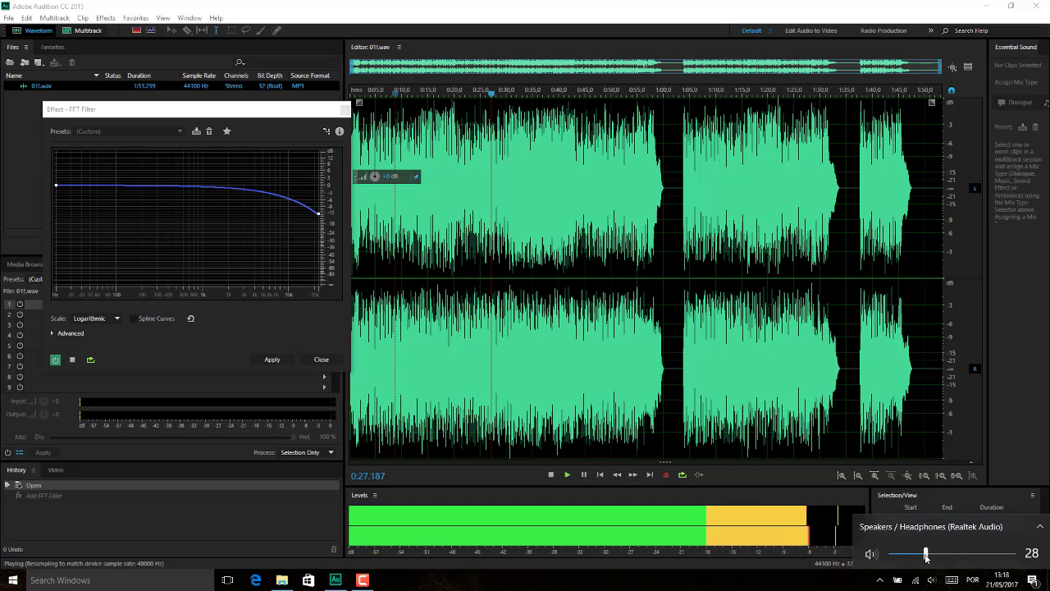
Step: Try several gains on the filter curve's 22050 Hz end point: a slight boost, -300 dB, and about 9 dB
{"action": "mouse_move", "coordinate": [319, 215]}
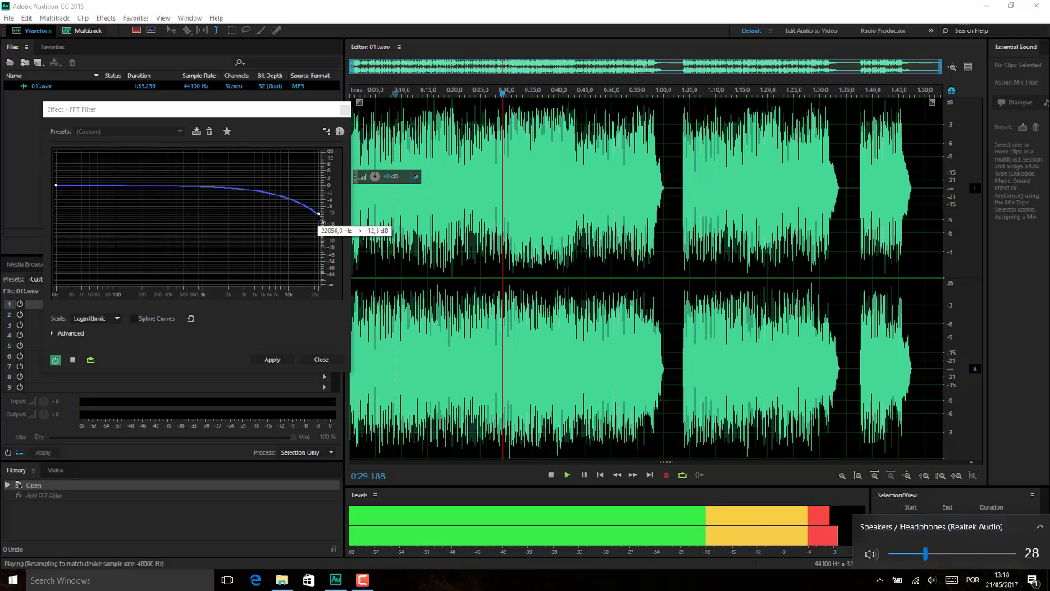
{"action": "left_click_drag", "start_coordinate": [320, 215], "coordinate": [319, 179]}
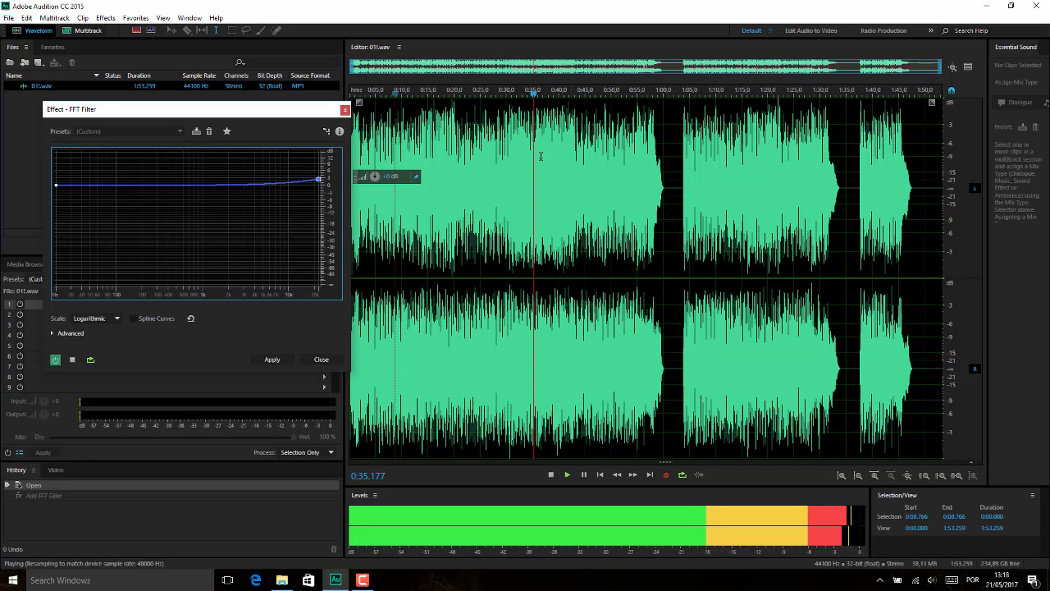
{"action": "mouse_move", "coordinate": [320, 183]}
{"action": "left_click_drag", "start_coordinate": [320, 184], "coordinate": [321, 287]}
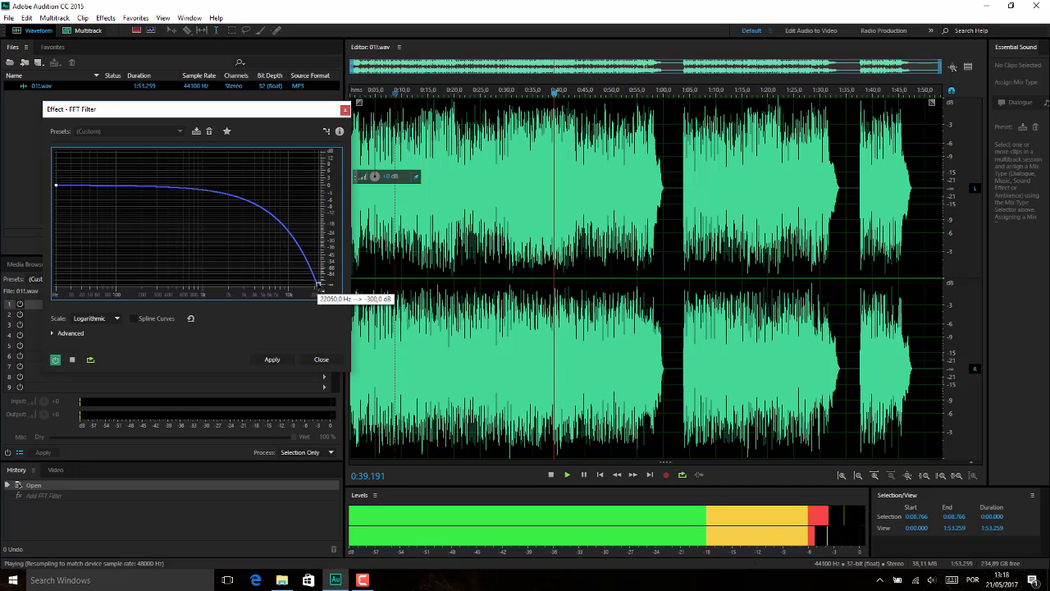
{"action": "left_click_drag", "start_coordinate": [323, 290], "coordinate": [320, 165]}
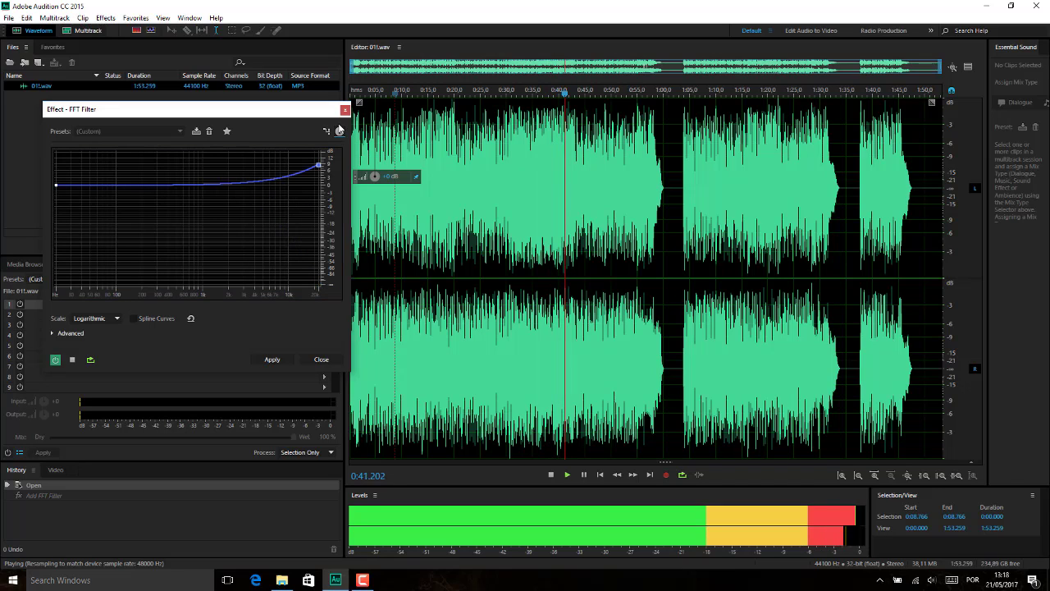
Step: Lower the curve's low-frequency end and add three points, boosting lows and mids and cutting near 3 kHz to about -30 dB
{"action": "mouse_move", "coordinate": [59, 188]}
{"action": "left_click_drag", "start_coordinate": [59, 187], "coordinate": [56, 224]}
{"action": "left_click", "coordinate": [63, 165]}
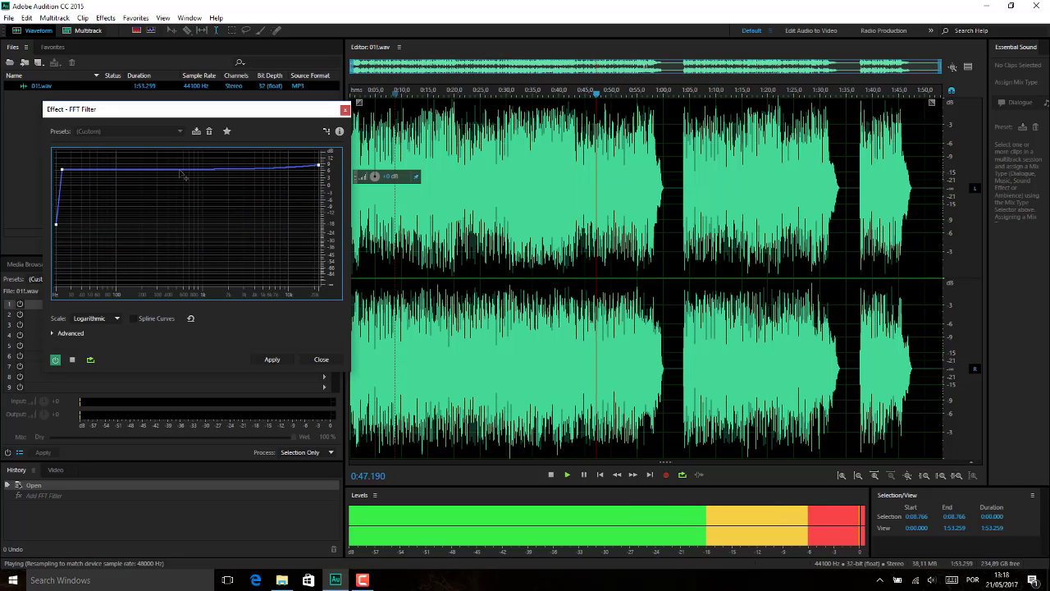
{"action": "mouse_move", "coordinate": [182, 172]}
{"action": "left_mouse_down"}
{"action": "mouse_move", "coordinate": [187, 234]}
{"action": "mouse_move", "coordinate": [190, 167]}
{"action": "mouse_move", "coordinate": [180, 162]}
{"action": "left_mouse_up"}
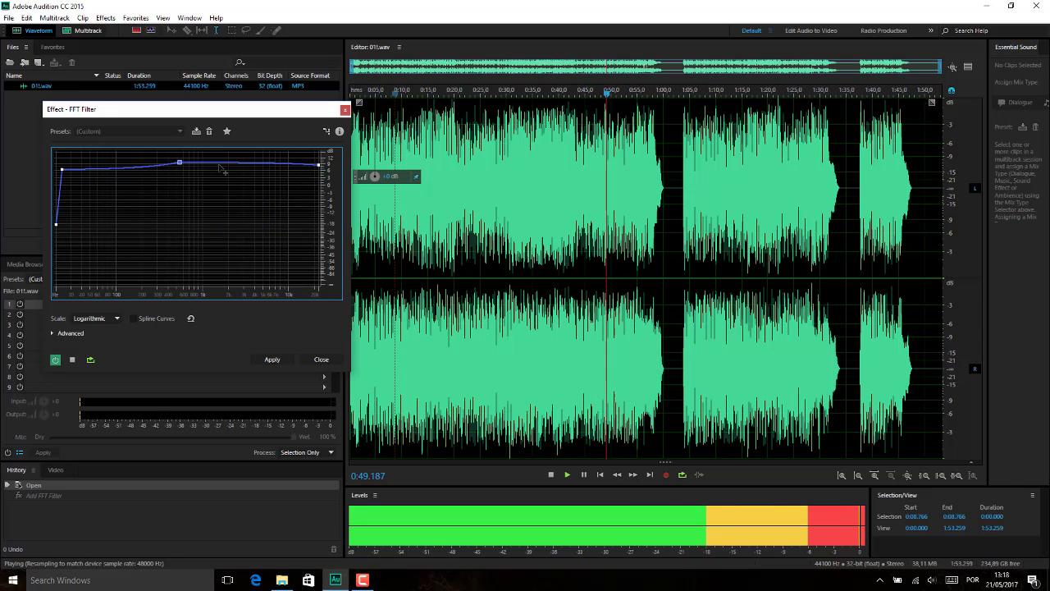
{"action": "left_click", "coordinate": [245, 164]}
{"action": "mouse_move", "coordinate": [251, 219]}
{"action": "left_mouse_down"}
{"action": "mouse_move", "coordinate": [251, 252]}
{"action": "mouse_move", "coordinate": [247, 239]}
{"action": "left_mouse_up"}
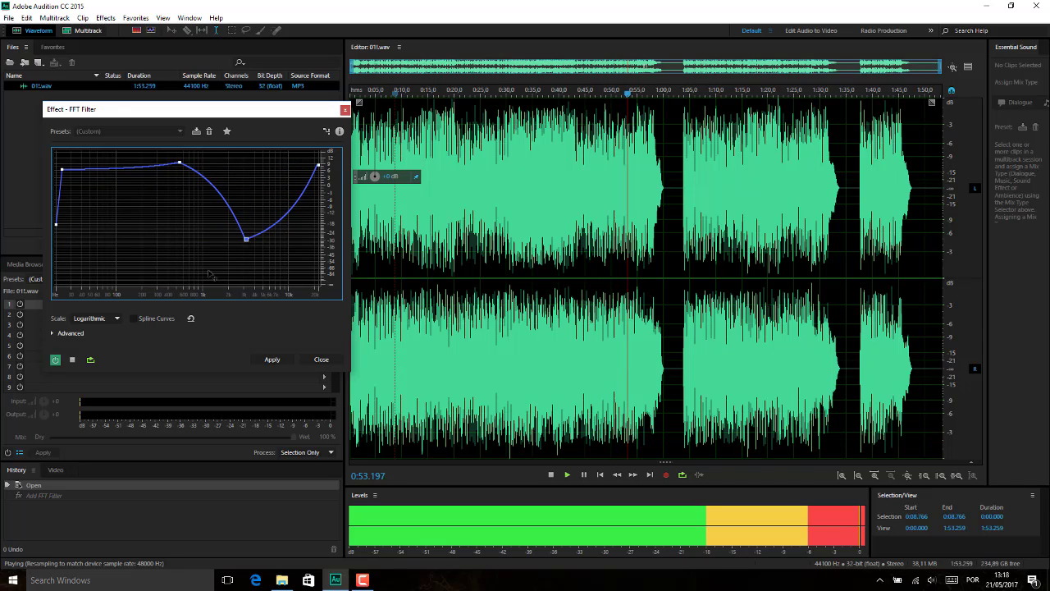
Step: Switch the frequency scale to Linear, raise the dipped point near 16 kHz, and add a cut near 6 kHz
{"action": "left_click", "coordinate": [103, 318]}
{"action": "left_click", "coordinate": [114, 332]}
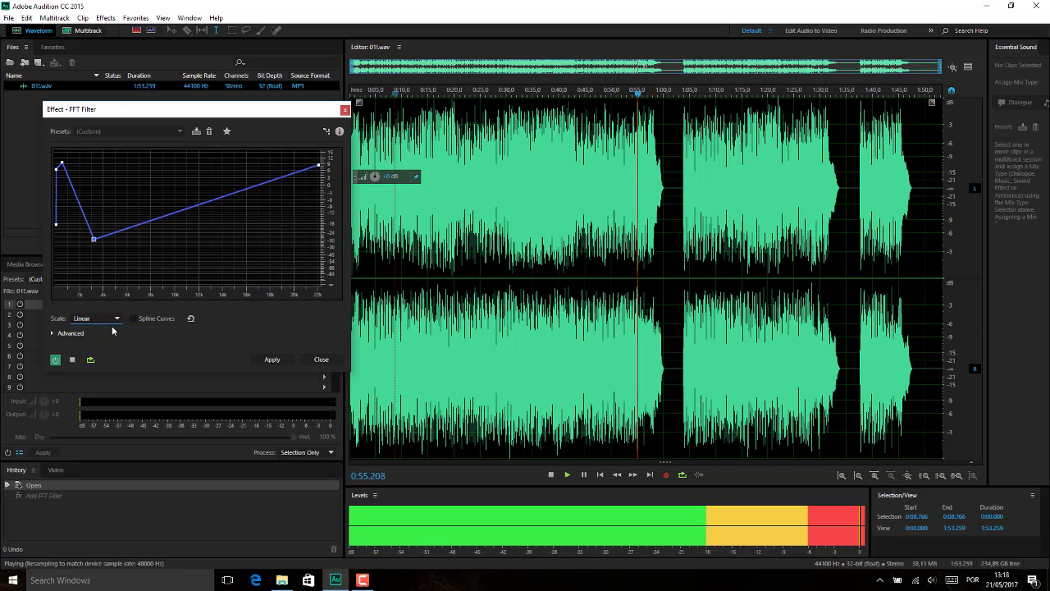
{"action": "left_click_drag", "start_coordinate": [94, 238], "coordinate": [248, 167]}
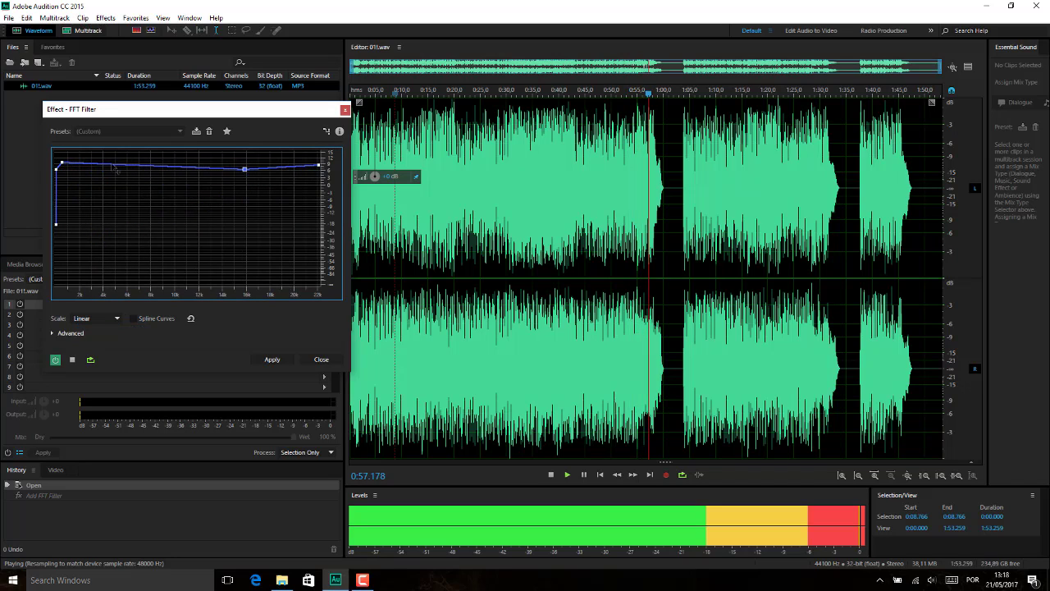
{"action": "left_click_drag", "start_coordinate": [98, 165], "coordinate": [129, 207]}
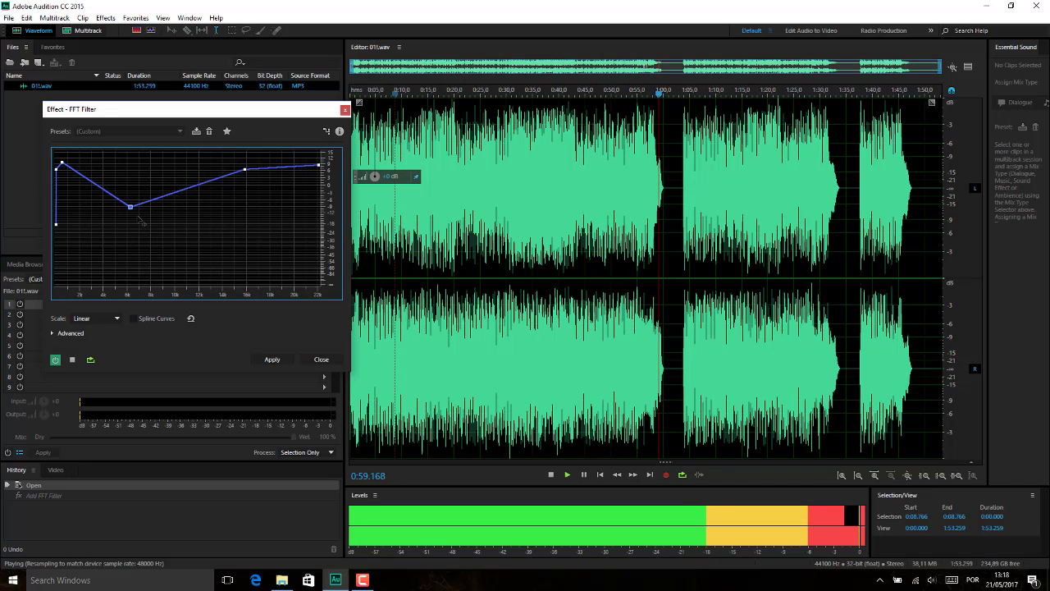
Step: Reset the filter curve to flat and close the FFT Filter without applying it
{"action": "left_click", "coordinate": [190, 318]}
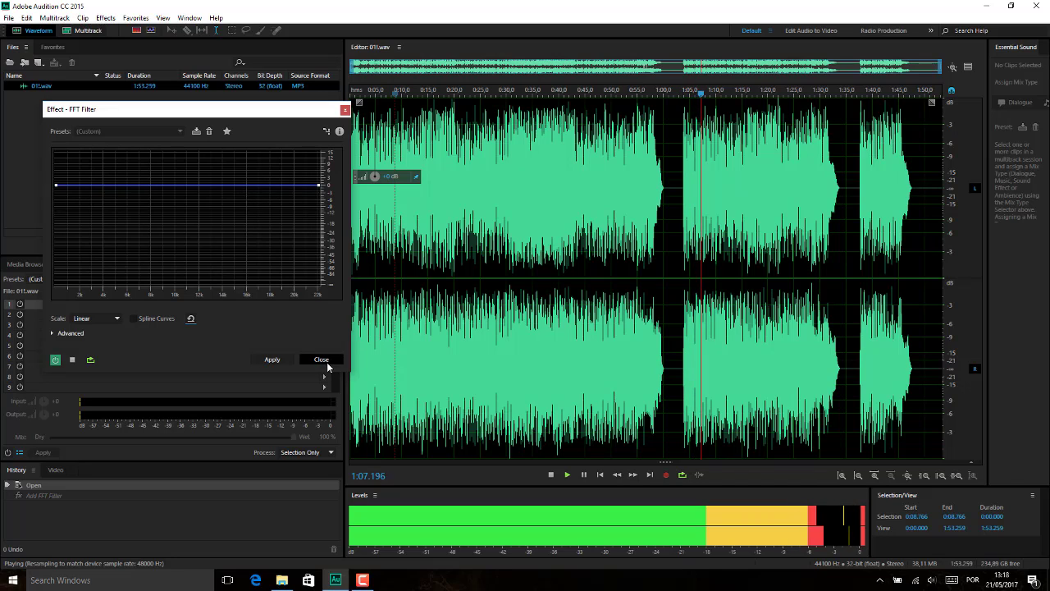
{"action": "left_click", "coordinate": [321, 359]}
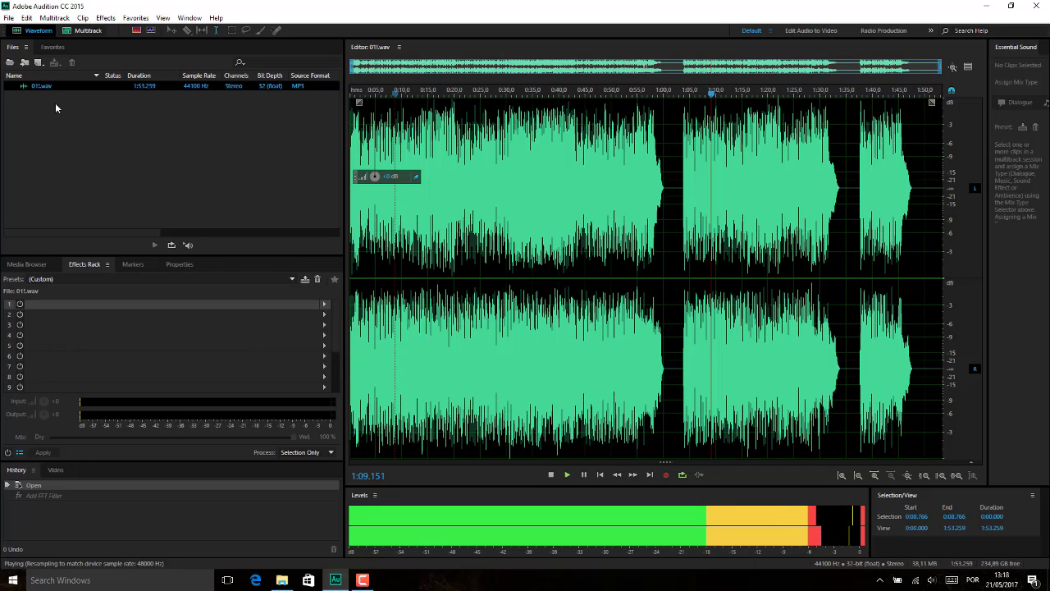
Step: Reopen the FFT Filter effect for the audio file and reposition its dialog
{"action": "left_click", "coordinate": [105, 17]}
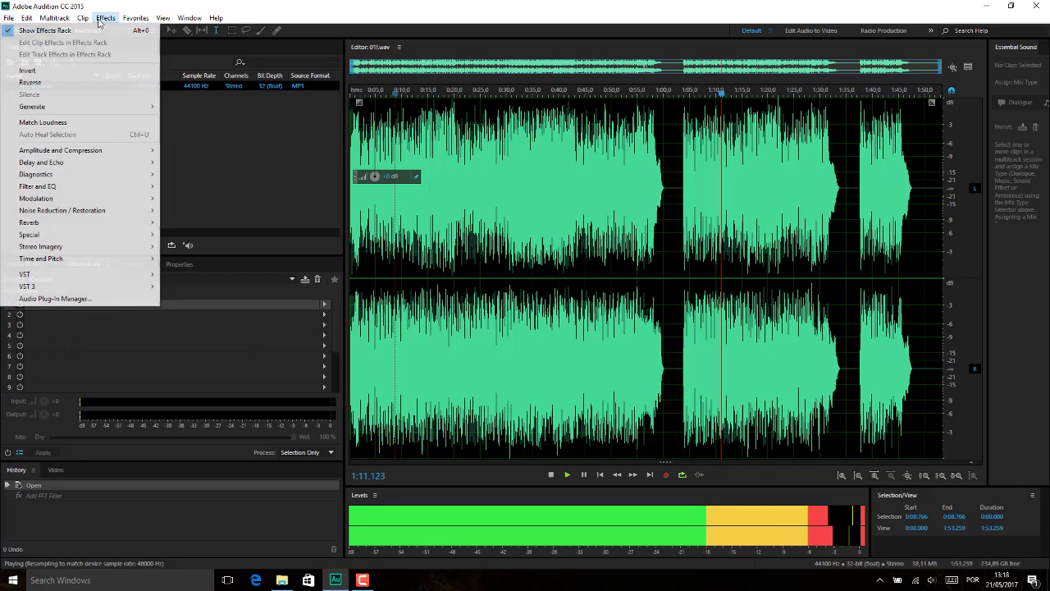
{"action": "mouse_move", "coordinate": [88, 162]}
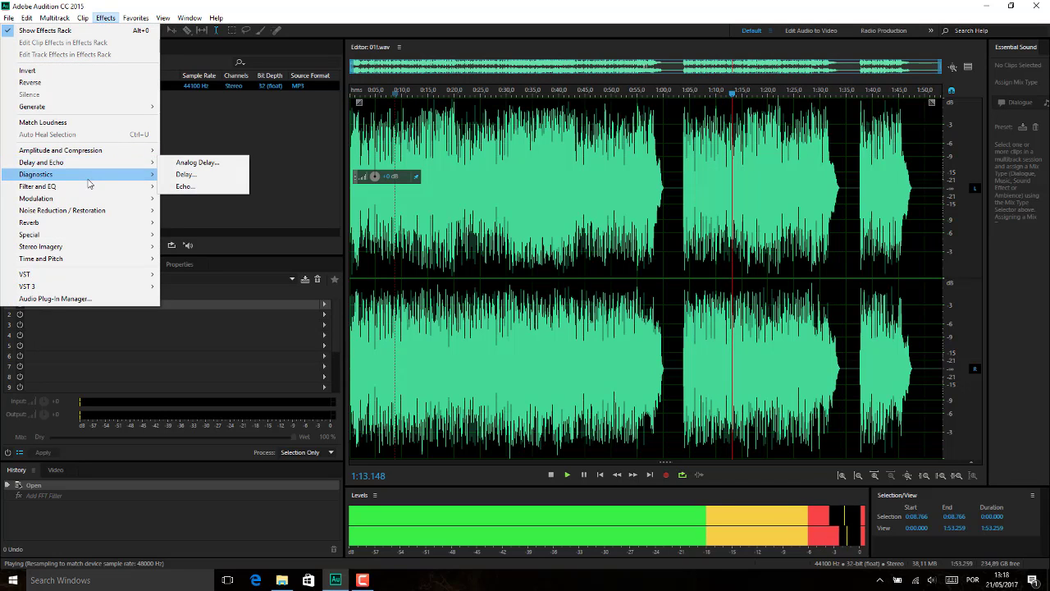
{"action": "mouse_move", "coordinate": [82, 186]}
{"action": "left_click", "coordinate": [194, 187]}
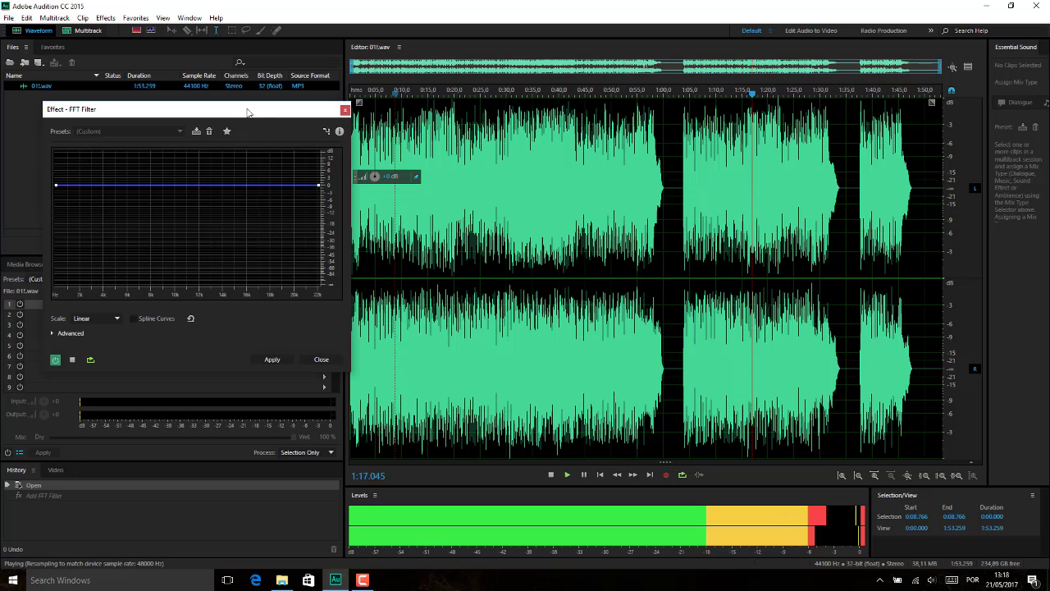
{"action": "left_click_drag", "start_coordinate": [197, 109], "coordinate": [233, 118]}
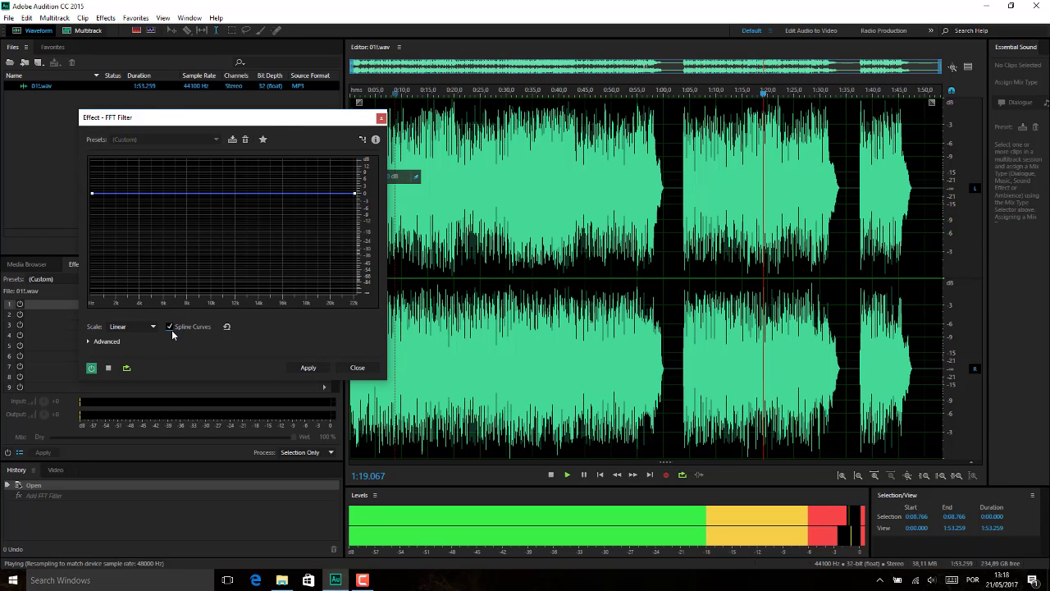
Step: Lower the high-frequency end of the linear curve to about -7 dB and review the Advanced settings
{"action": "left_click", "coordinate": [150, 327]}
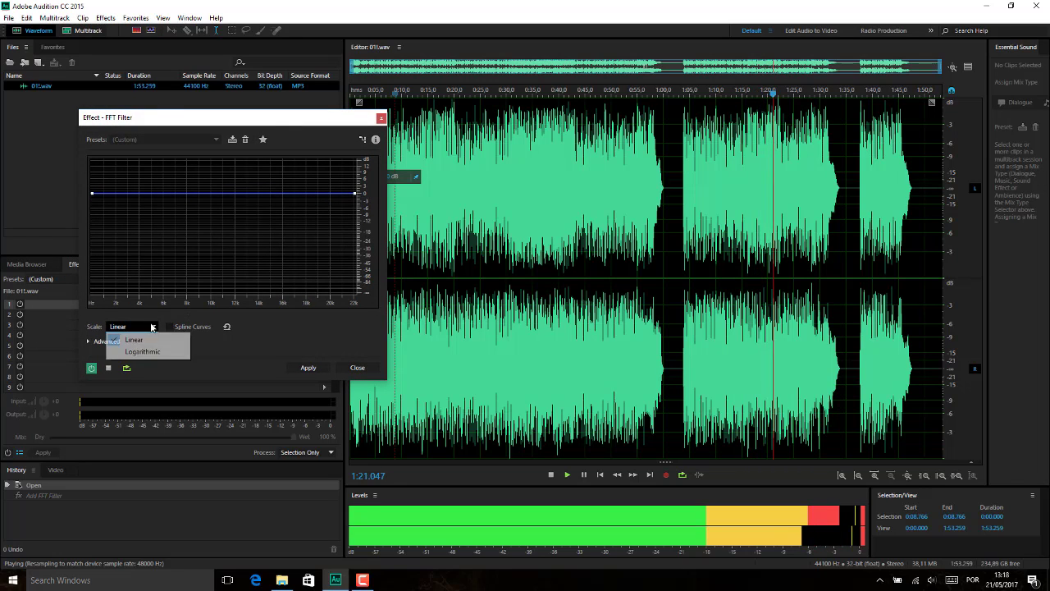
{"action": "left_click", "coordinate": [152, 326]}
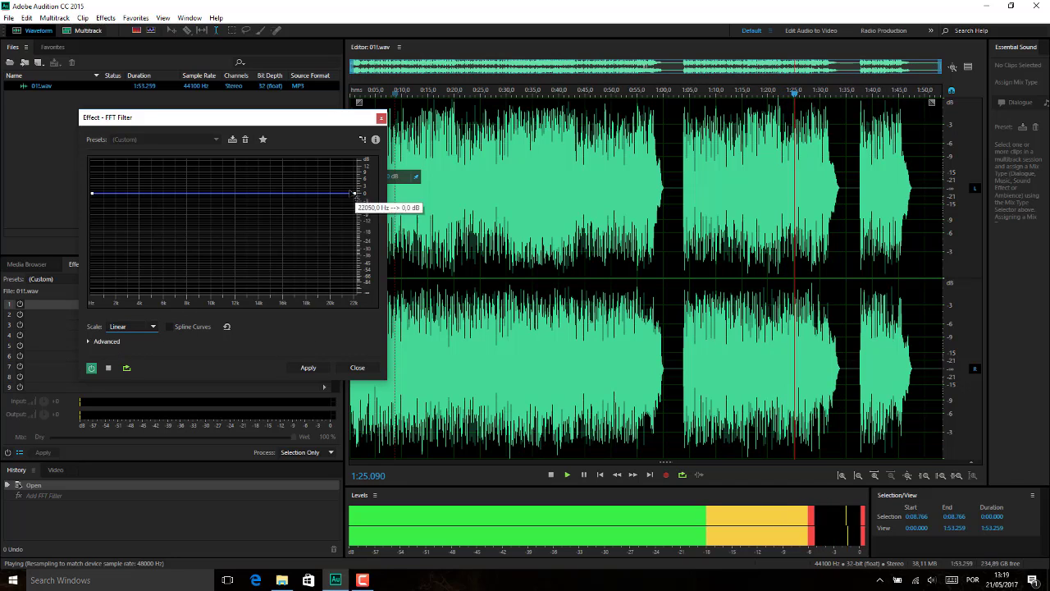
{"action": "mouse_move", "coordinate": [360, 197]}
{"action": "left_mouse_down"}
{"action": "mouse_move", "coordinate": [358, 228]}
{"action": "mouse_move", "coordinate": [359, 169]}
{"action": "mouse_move", "coordinate": [357, 213]}
{"action": "left_mouse_up"}
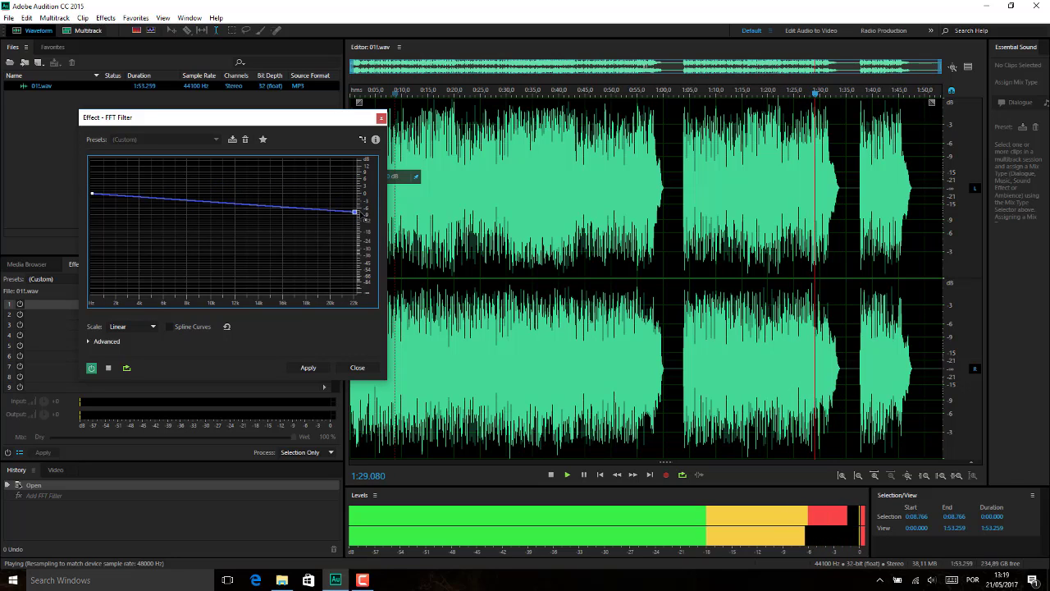
{"action": "left_click", "coordinate": [90, 340]}
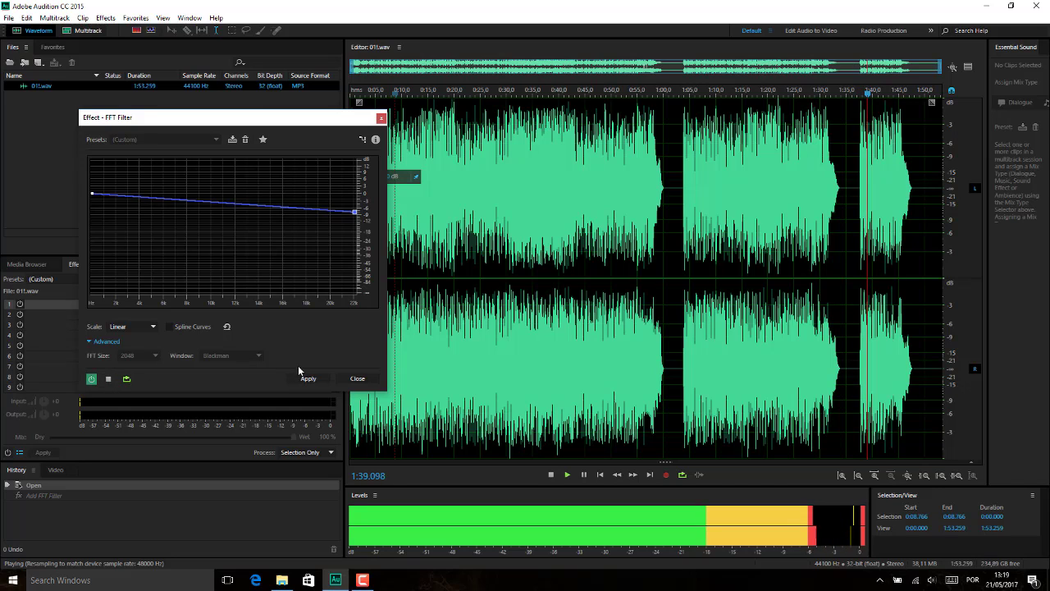
{"action": "left_click", "coordinate": [90, 342]}
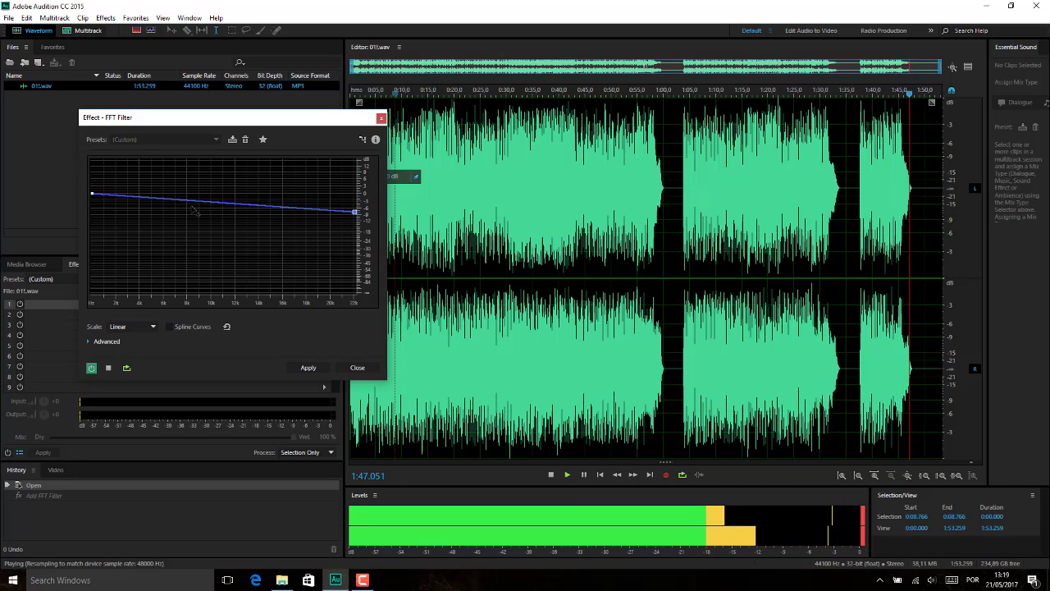
Step: Enable Spline Curves, reset the filter curve to flat, and keep the Linear scale
{"action": "left_click", "coordinate": [181, 327]}
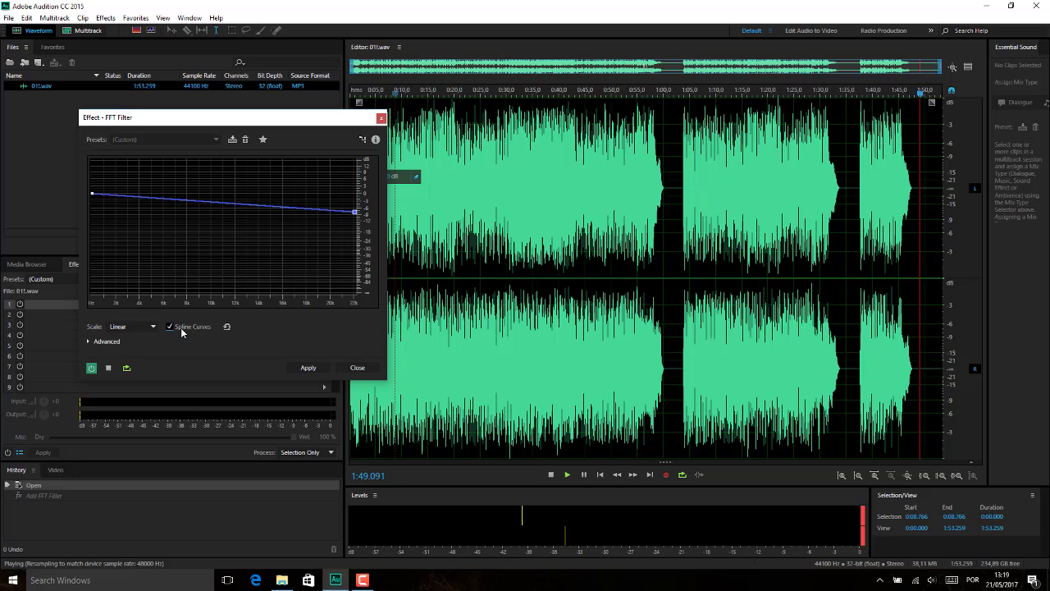
{"action": "left_click", "coordinate": [227, 326]}
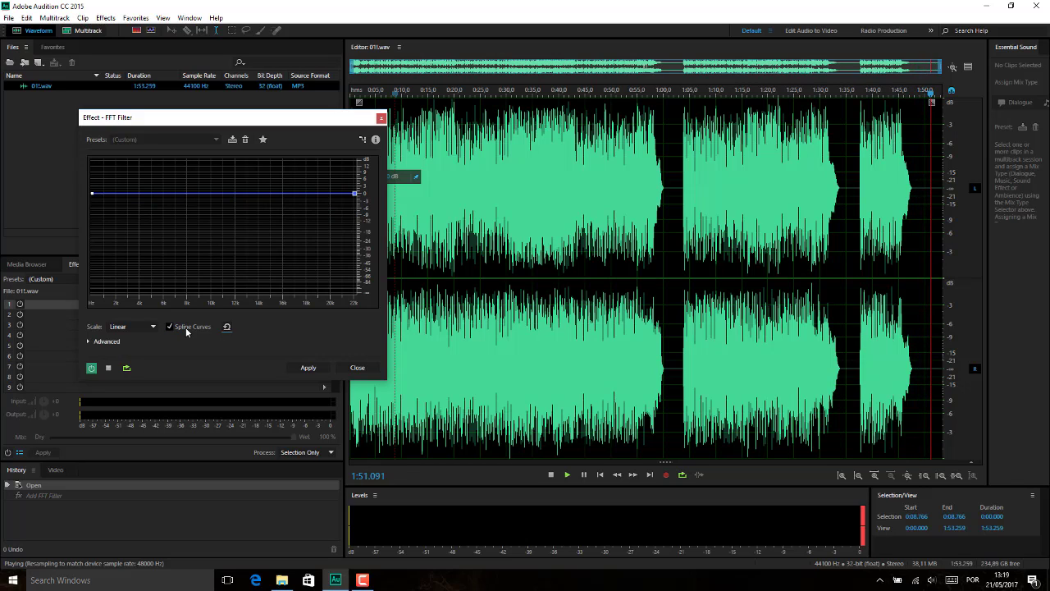
{"action": "left_click", "coordinate": [169, 326]}
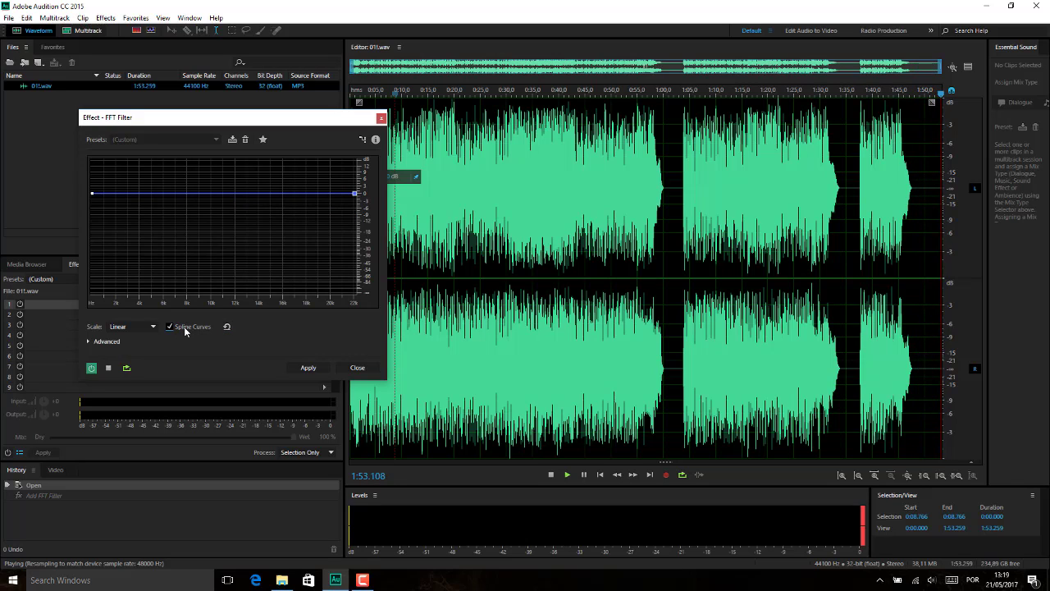
{"action": "left_click", "coordinate": [139, 327]}
{"action": "left_click", "coordinate": [151, 327]}
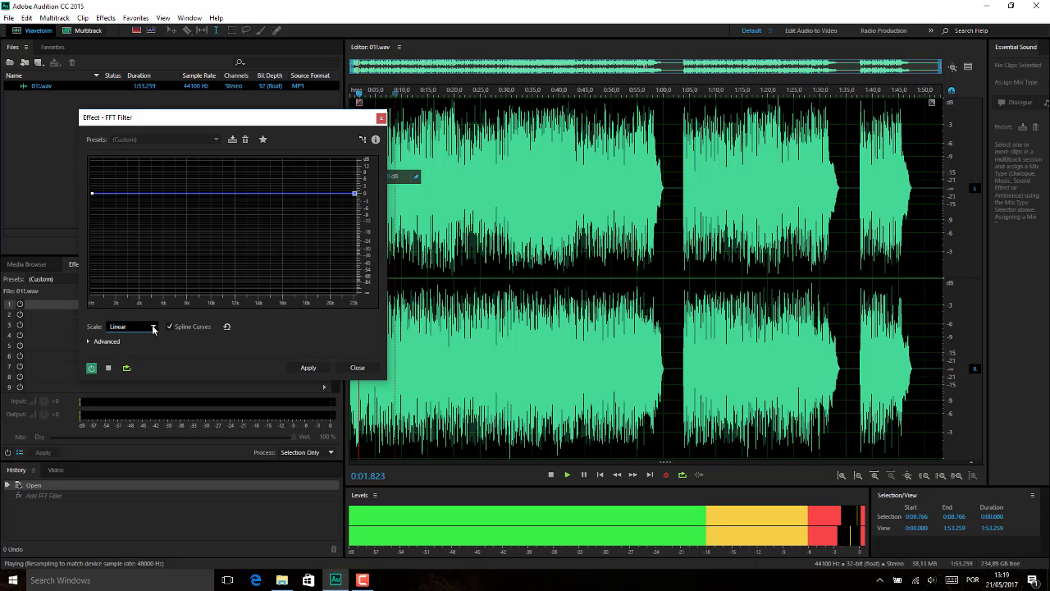
Step: Preview the Logarithmic scale, return the scale to Linear, and apply the FFT Filter to the audio
{"action": "left_click", "coordinate": [151, 327]}
{"action": "left_click", "coordinate": [141, 350]}
{"action": "left_click", "coordinate": [141, 327]}
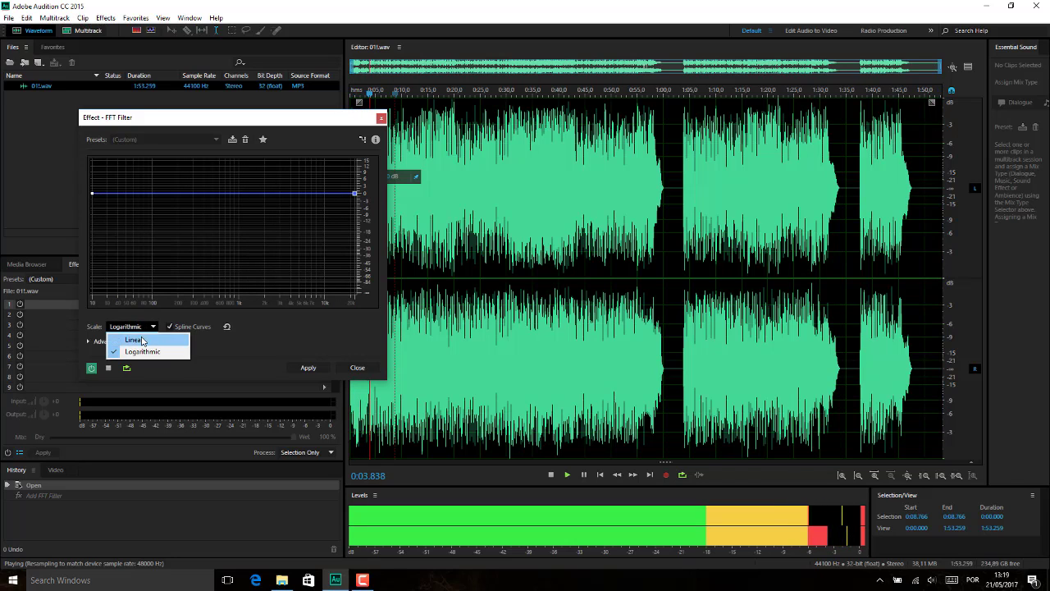
{"action": "left_click", "coordinate": [139, 338]}
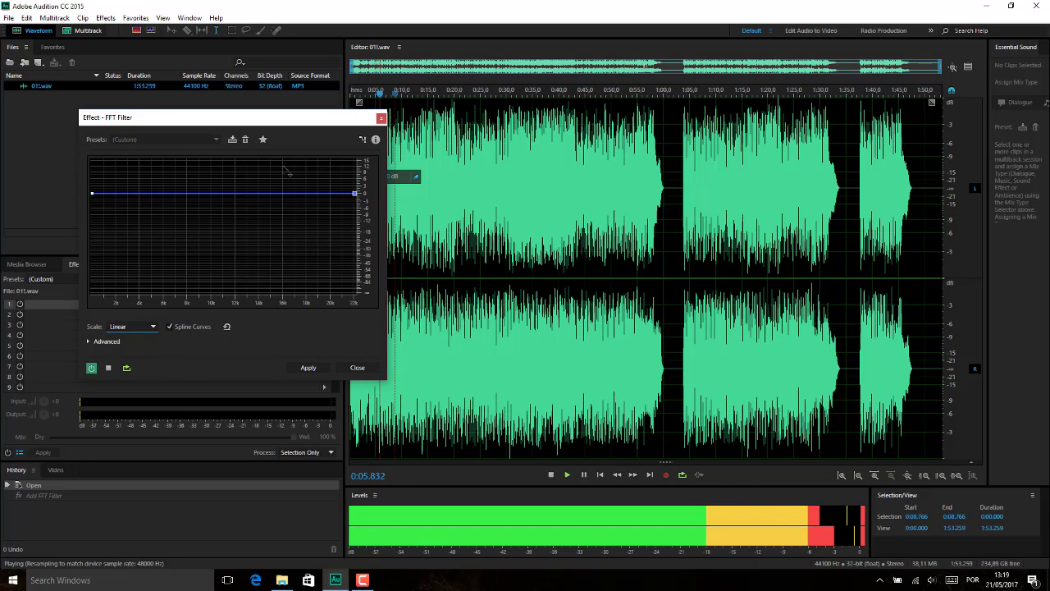
{"action": "left_click", "coordinate": [310, 369]}
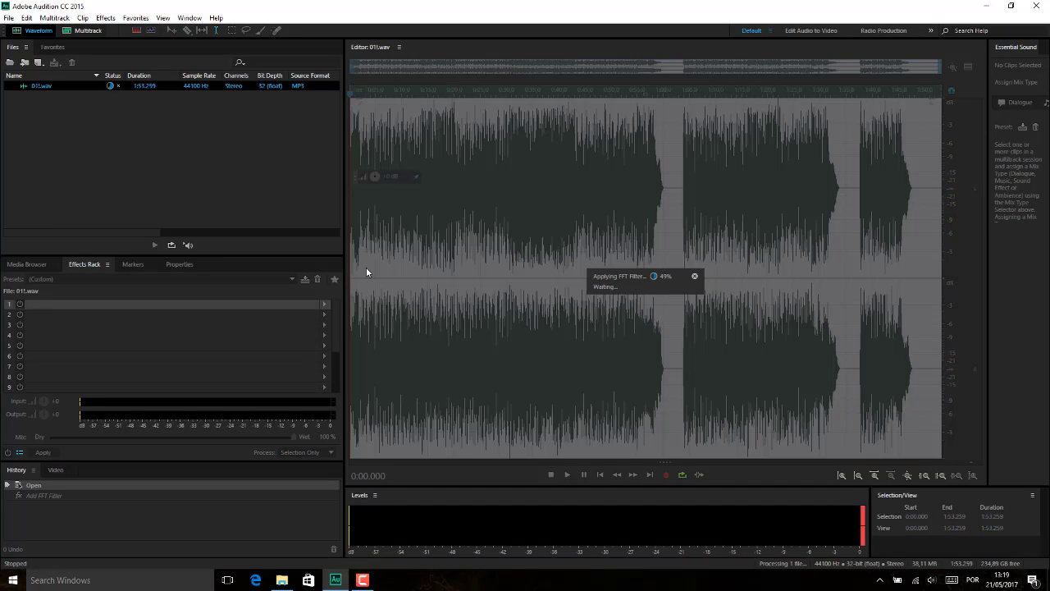
Step: Play the processed audio briefly and undo the applied FFT Filter
{"action": "key", "text": "space"}
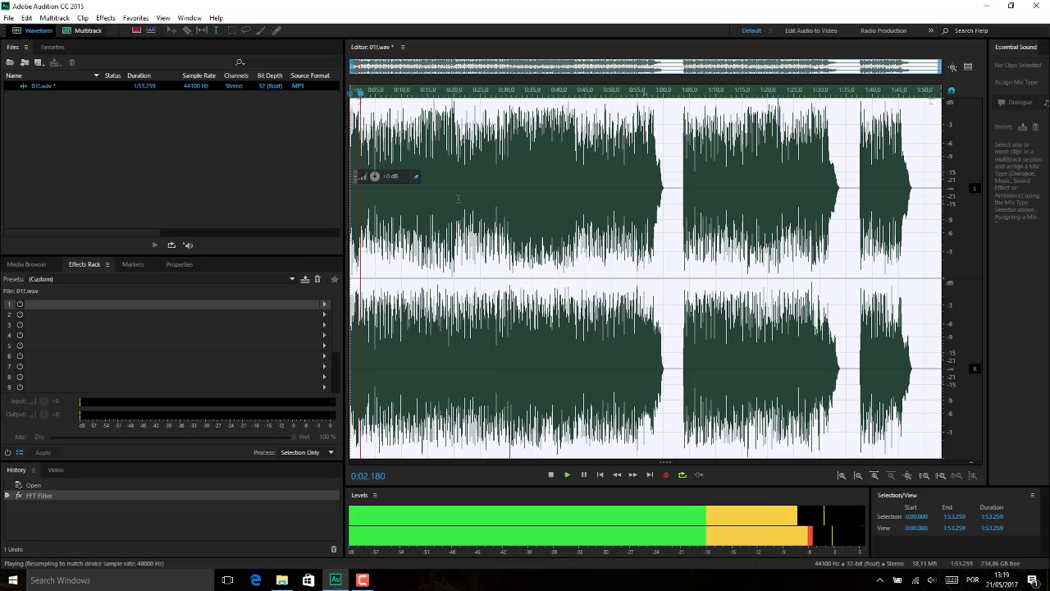
{"action": "key", "text": "space"}
{"action": "key", "text": "ctrl+z"}
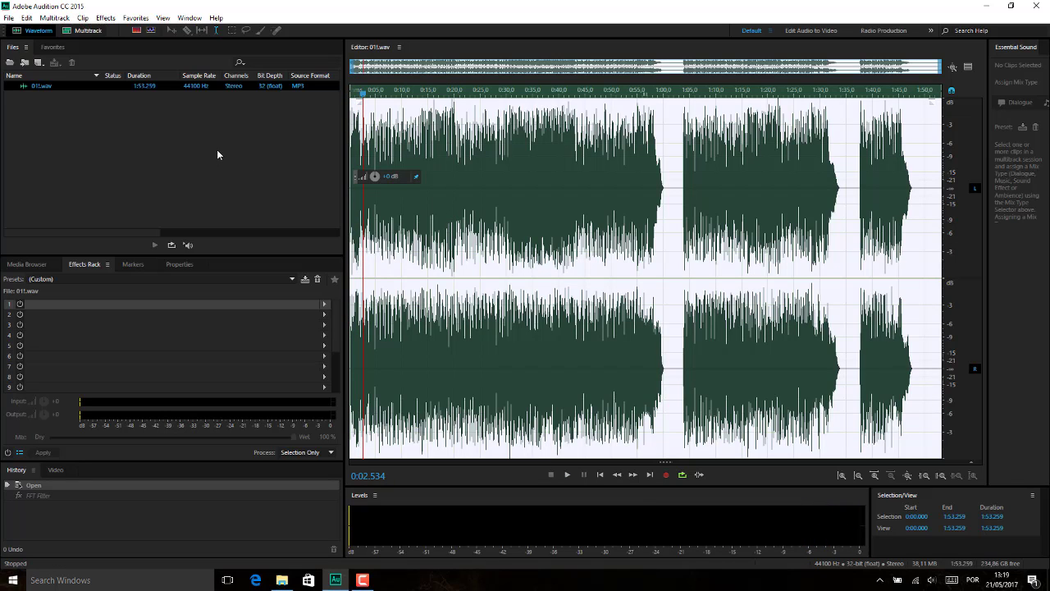
{"action": "left_click", "coordinate": [217, 154]}
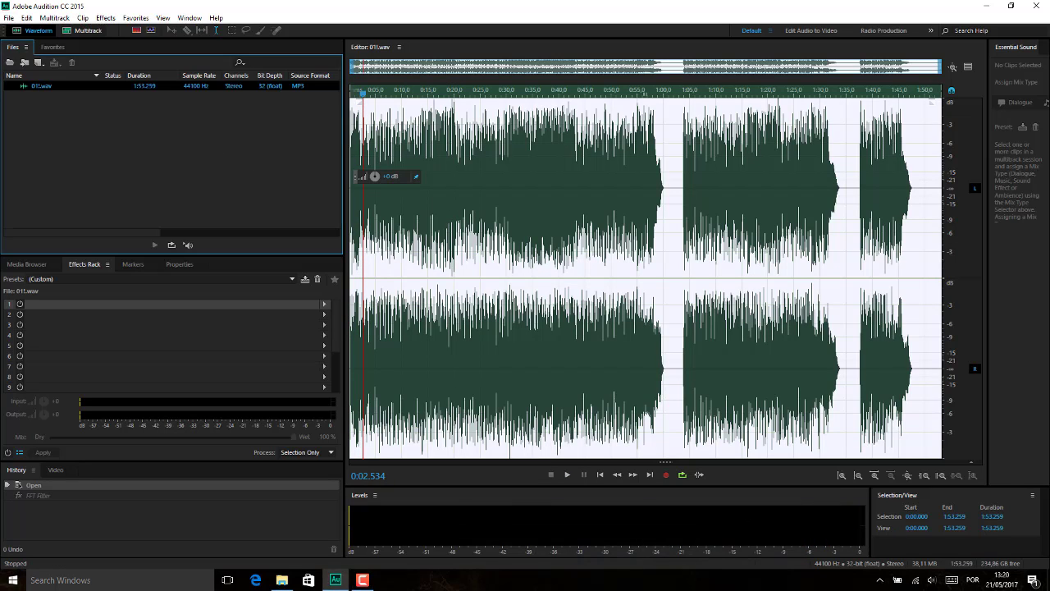
Step: Open the Graphic Equalizer (10 Bands), start its preview playback, and move the dialog clear of the waveform's beginning
{"action": "left_click", "coordinate": [103, 14]}
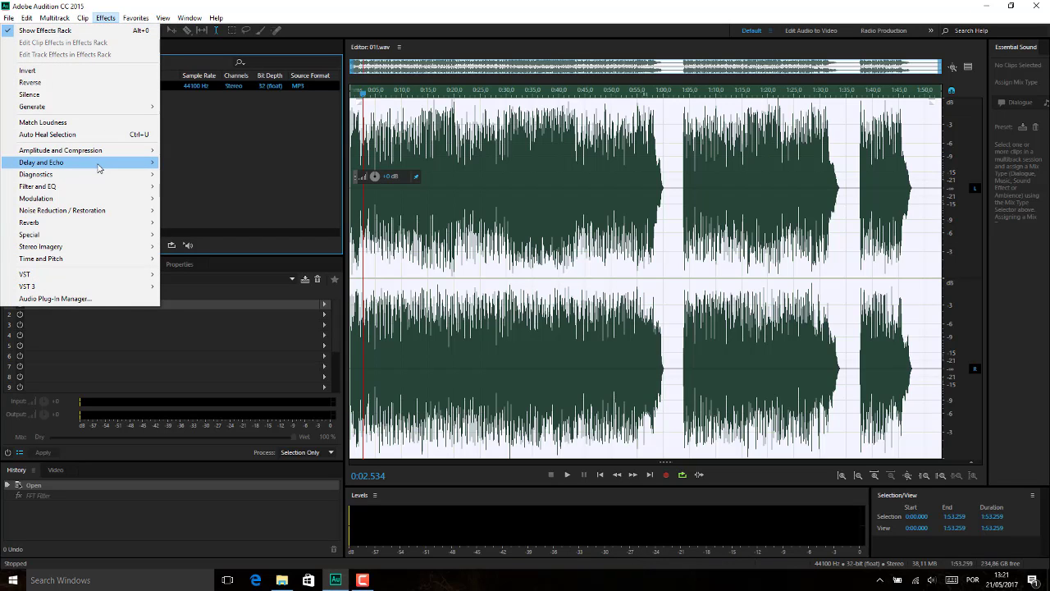
{"action": "mouse_move", "coordinate": [97, 168]}
{"action": "mouse_move", "coordinate": [82, 189]}
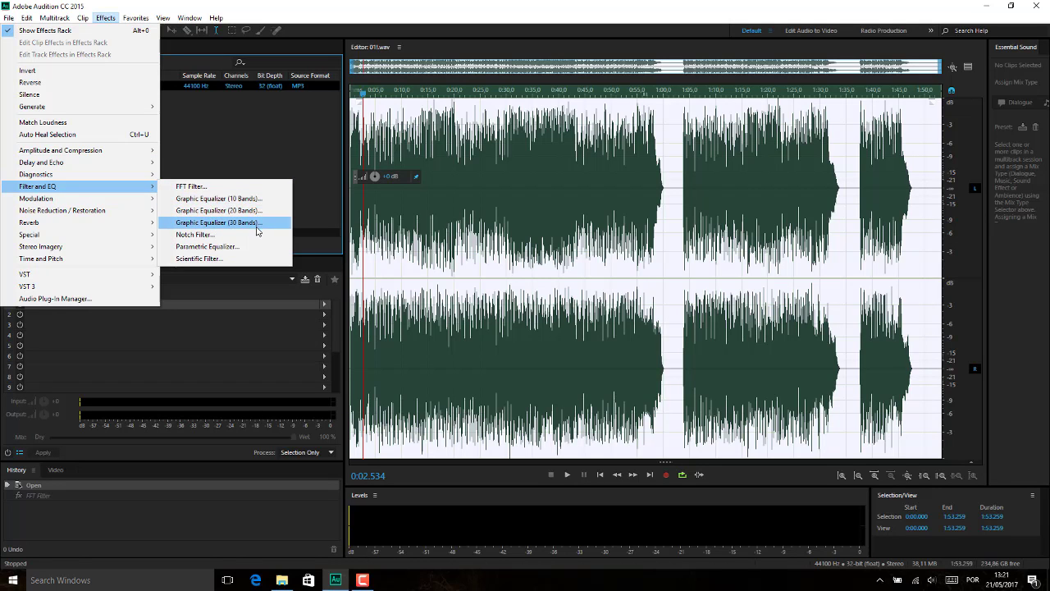
{"action": "left_click", "coordinate": [181, 202]}
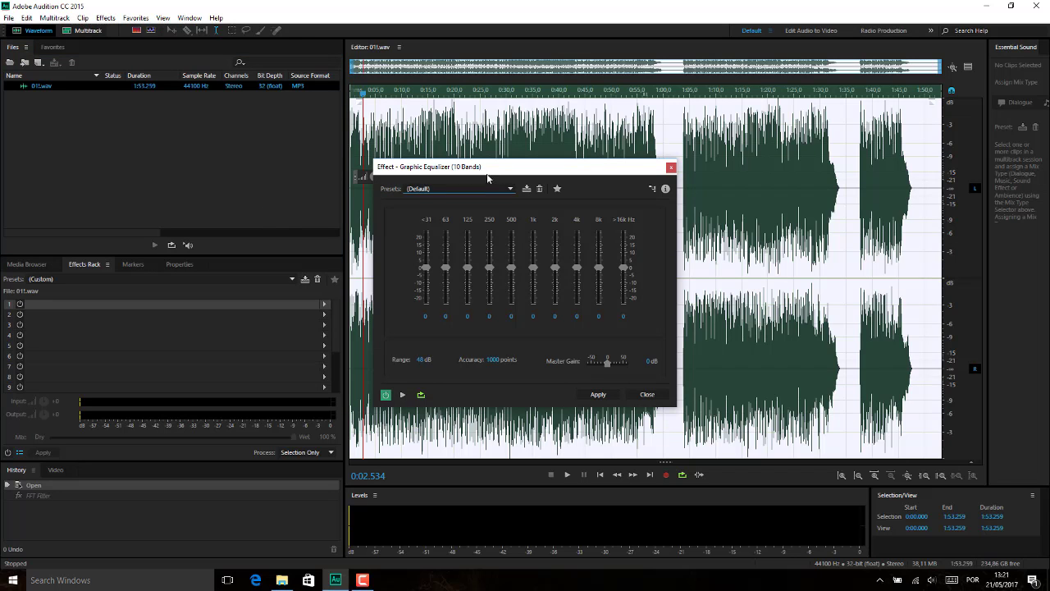
{"action": "left_click_drag", "start_coordinate": [487, 173], "coordinate": [415, 137]}
{"action": "left_click", "coordinate": [332, 360]}
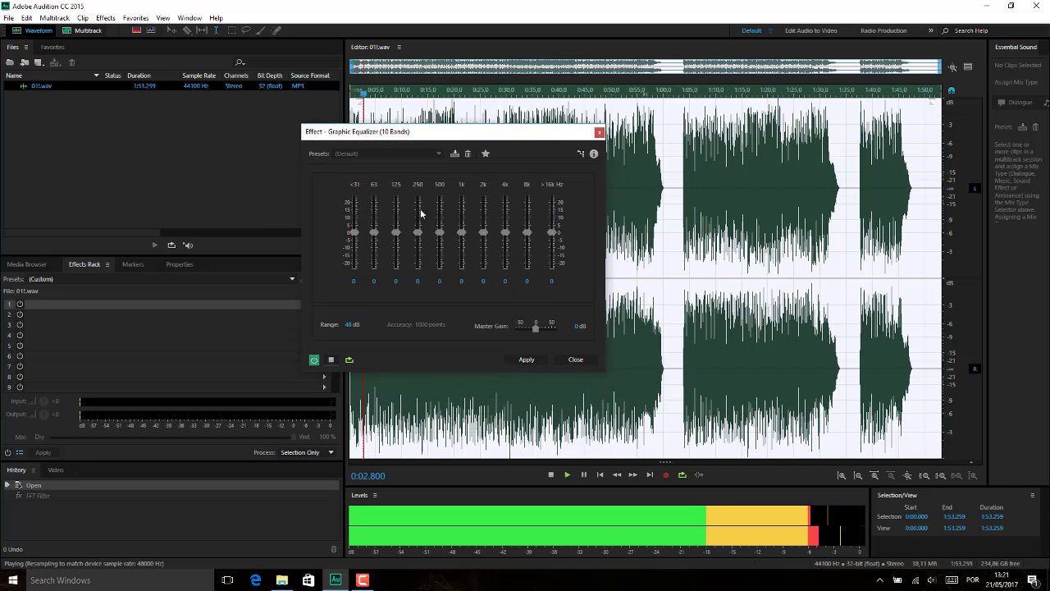
{"action": "left_click_drag", "start_coordinate": [500, 132], "coordinate": [695, 150]}
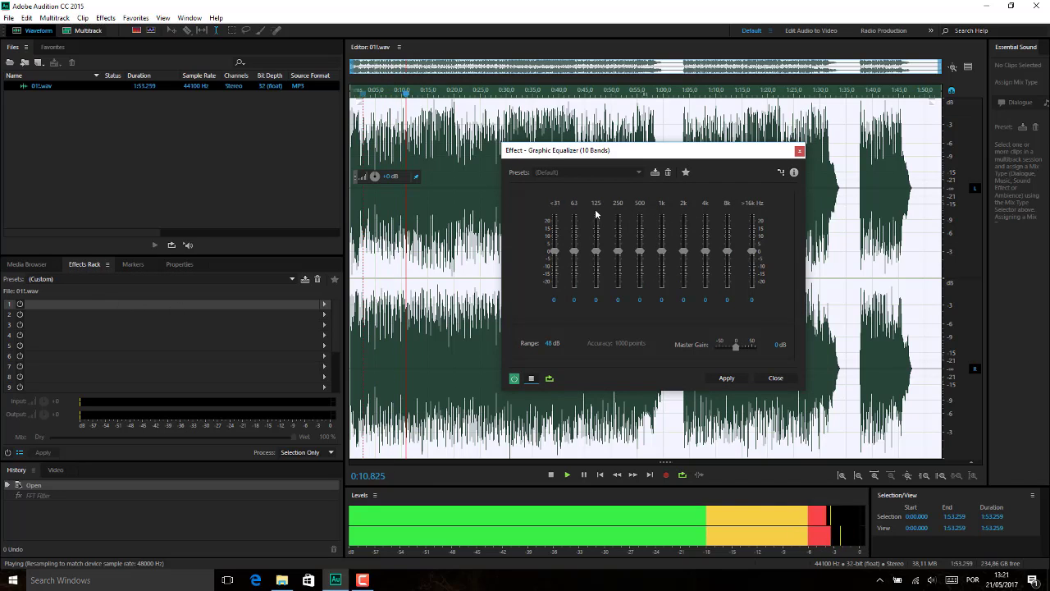
Step: Try strong boosts and cuts on the five lowest bands, finishing at 1.4, 2.7, -3.6, 0.7 and -0.2 dB from <31 to 500 Hz
{"action": "left_click_drag", "start_coordinate": [574, 251], "coordinate": [640, 228]}
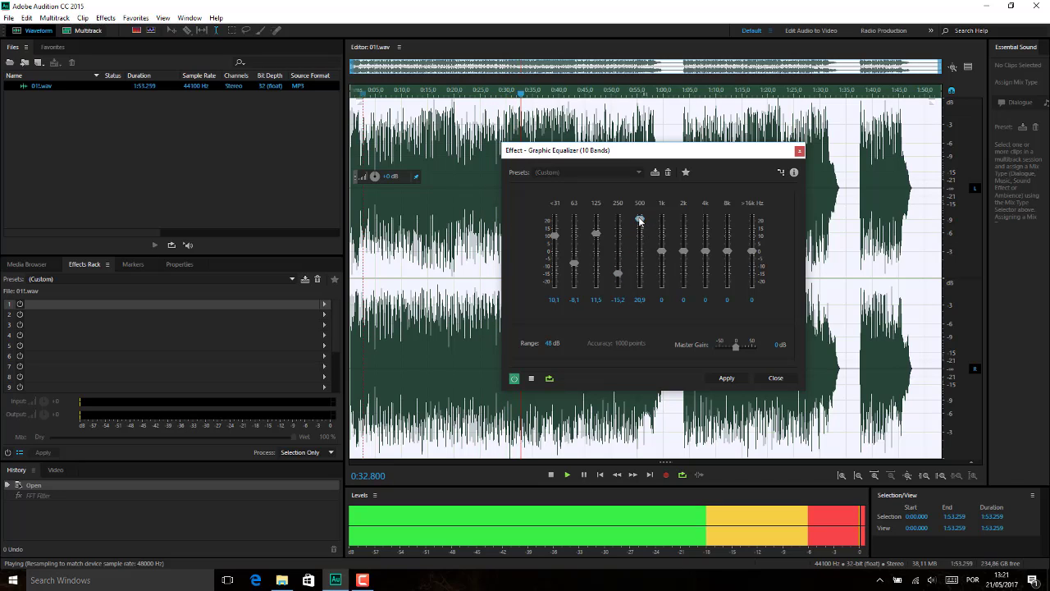
{"action": "mouse_move", "coordinate": [641, 245]}
{"action": "left_mouse_down"}
{"action": "mouse_move", "coordinate": [646, 284]}
{"action": "mouse_move", "coordinate": [643, 246]}
{"action": "left_mouse_up"}
{"action": "left_click", "coordinate": [646, 250]}
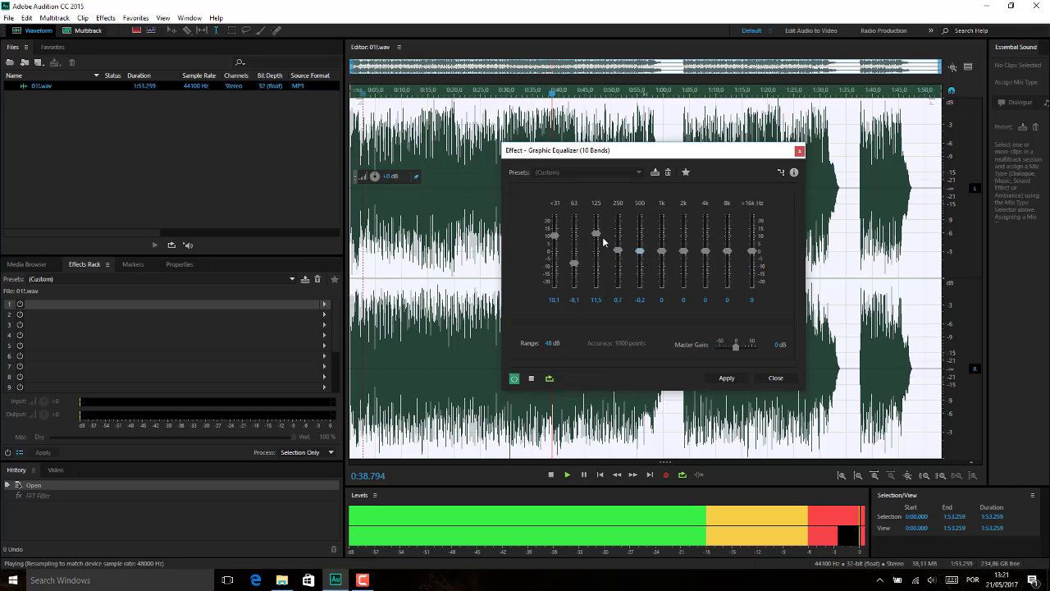
{"action": "left_click_drag", "start_coordinate": [596, 235], "coordinate": [559, 250]}
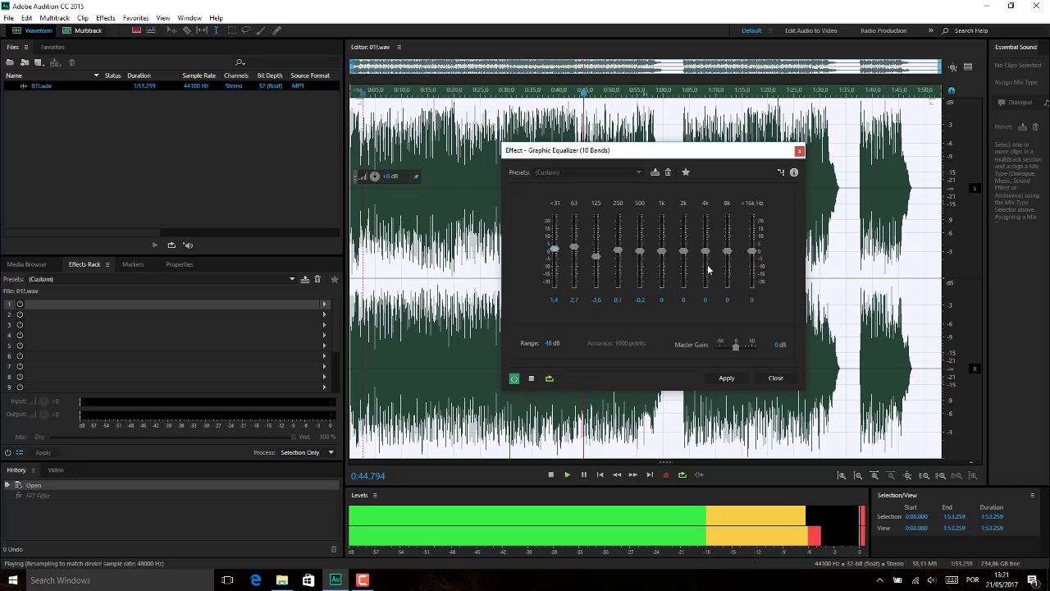
Step: Lower the master gain to -10 dB, and close the 10-band equalizer without applying it
{"action": "mouse_move", "coordinate": [735, 347]}
{"action": "left_mouse_down"}
{"action": "mouse_move", "coordinate": [756, 351]}
{"action": "mouse_move", "coordinate": [732, 348]}
{"action": "left_mouse_up"}
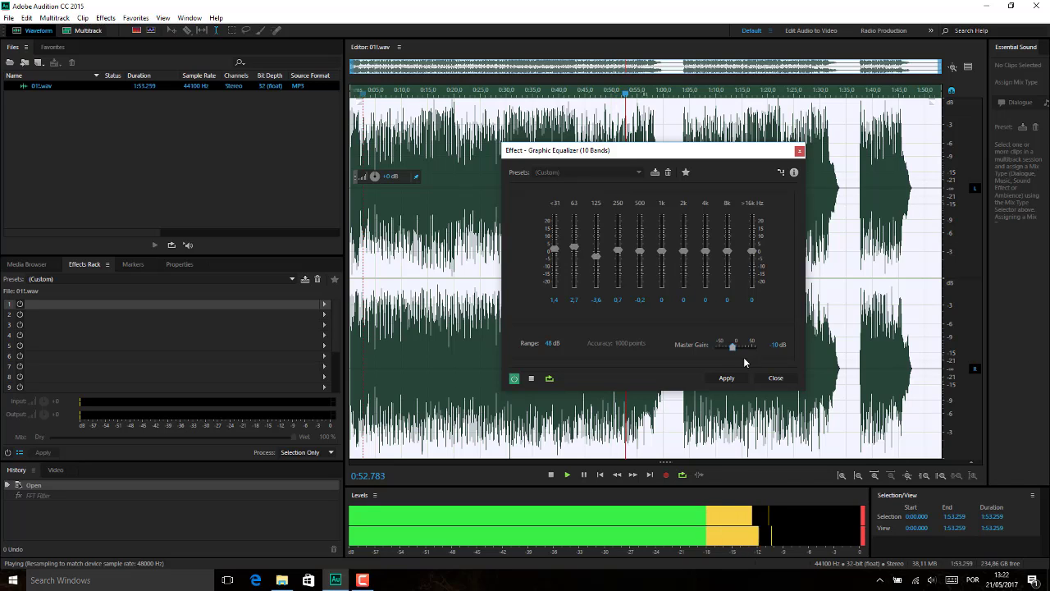
{"action": "left_click", "coordinate": [782, 379]}
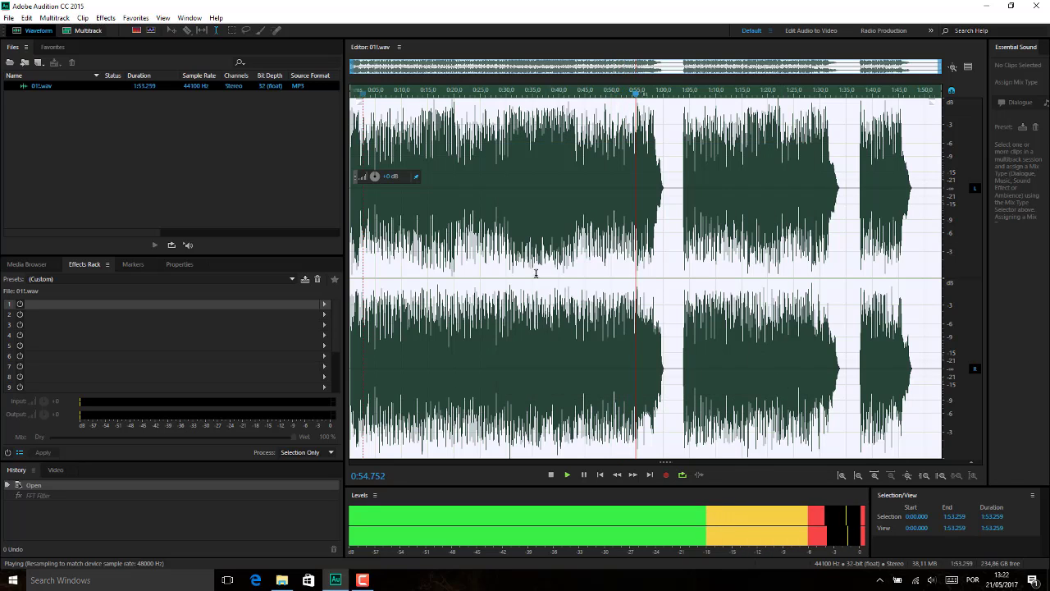
{"action": "key", "text": "space"}
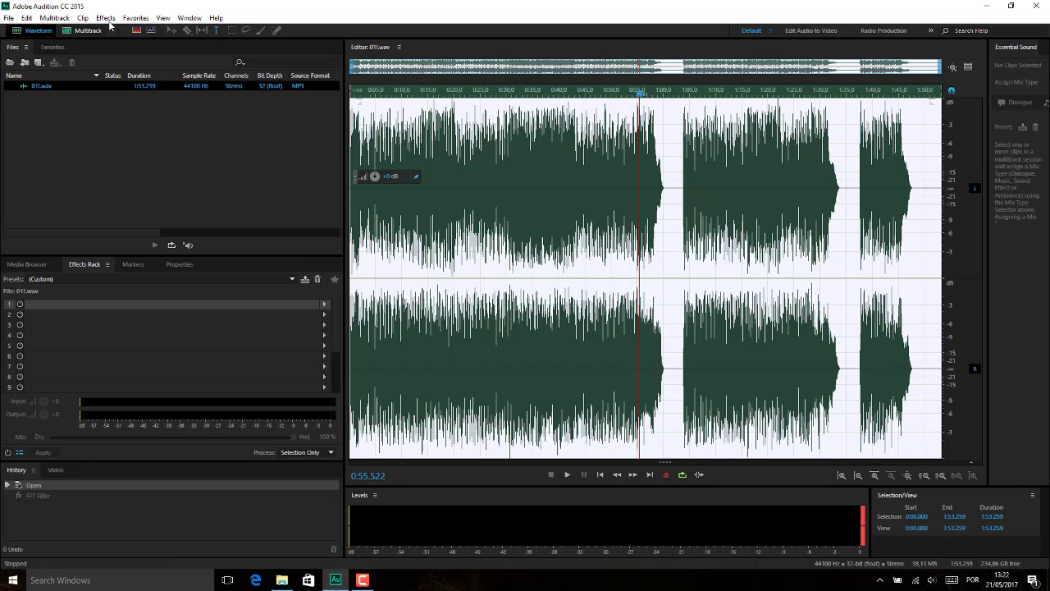
Step: Open the Graphic Equalizer (20 Bands) for the audio file and start its preview playback
{"action": "left_click", "coordinate": [108, 19]}
{"action": "mouse_move", "coordinate": [90, 166]}
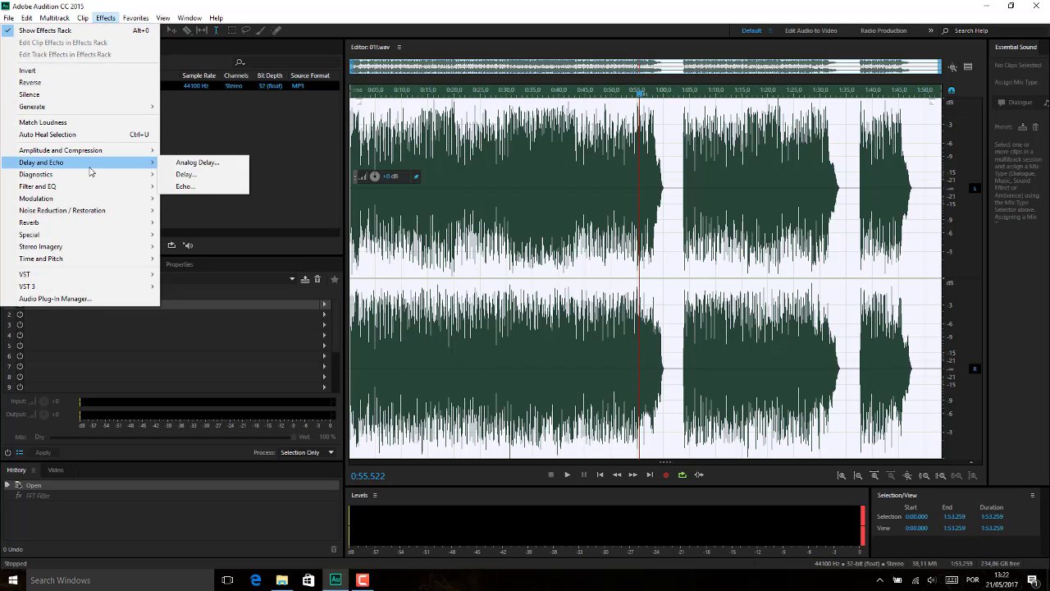
{"action": "mouse_move", "coordinate": [88, 190]}
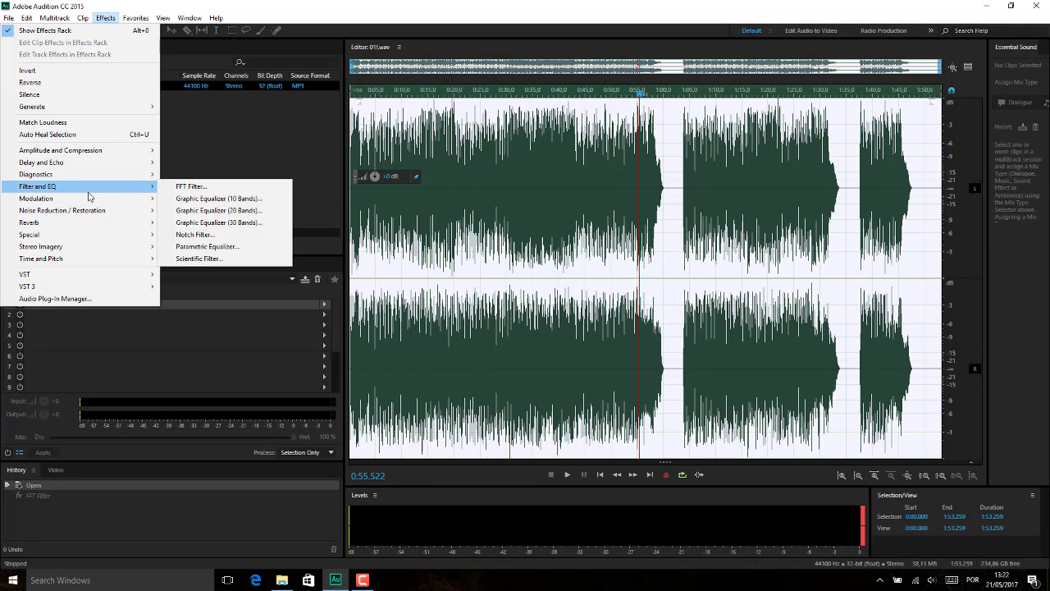
{"action": "left_click", "coordinate": [221, 210]}
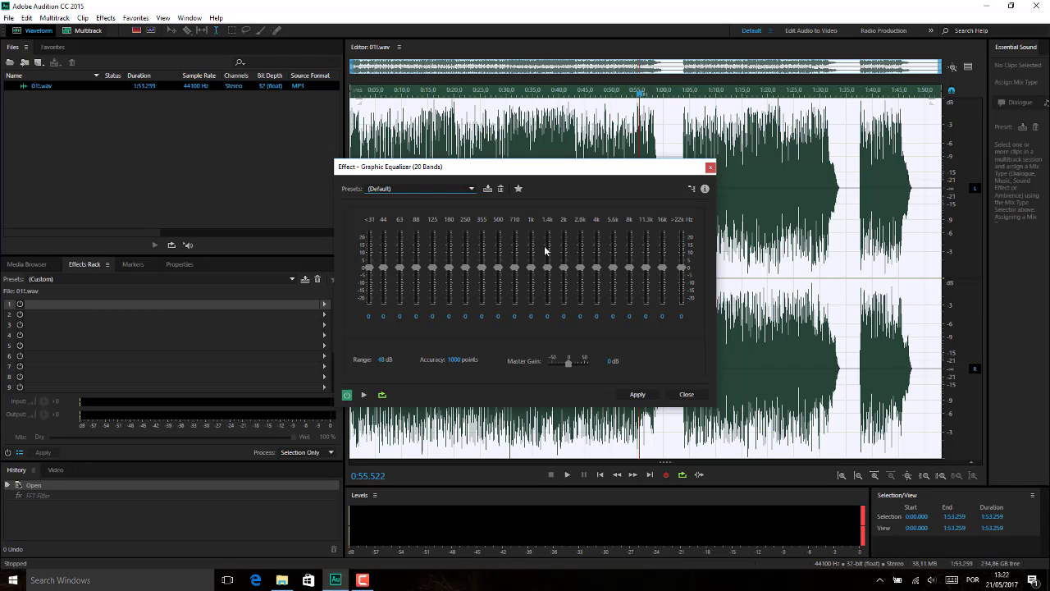
{"action": "left_click", "coordinate": [363, 394]}
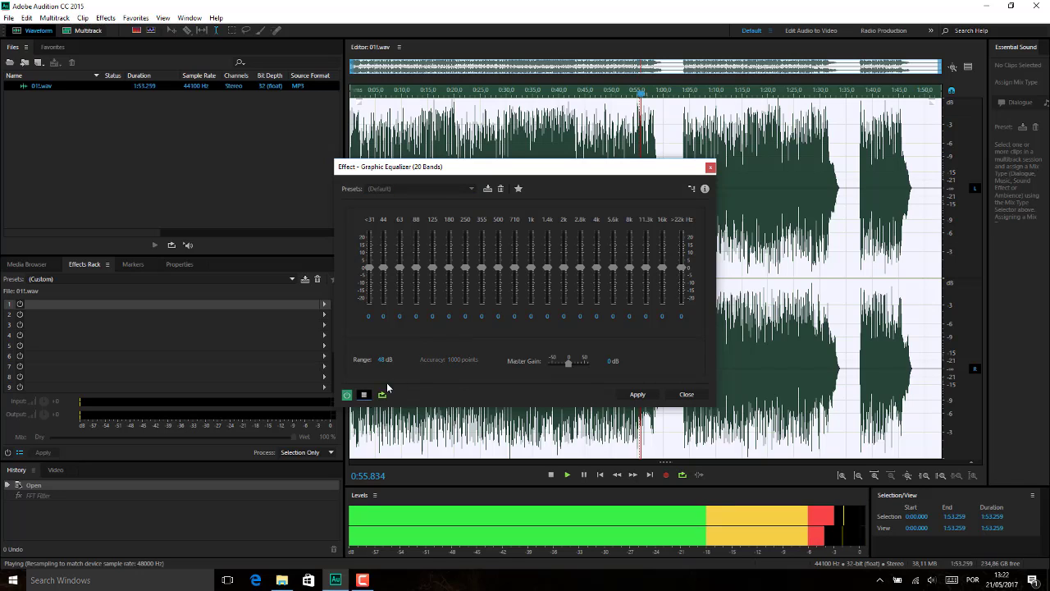
Step: Boost the low bands up to 13.4 dB at 88 Hz, vary the bands from 1.4k upward, and apply and undo the 20-band equalizer
{"action": "left_click_drag", "start_coordinate": [370, 268], "coordinate": [452, 260]}
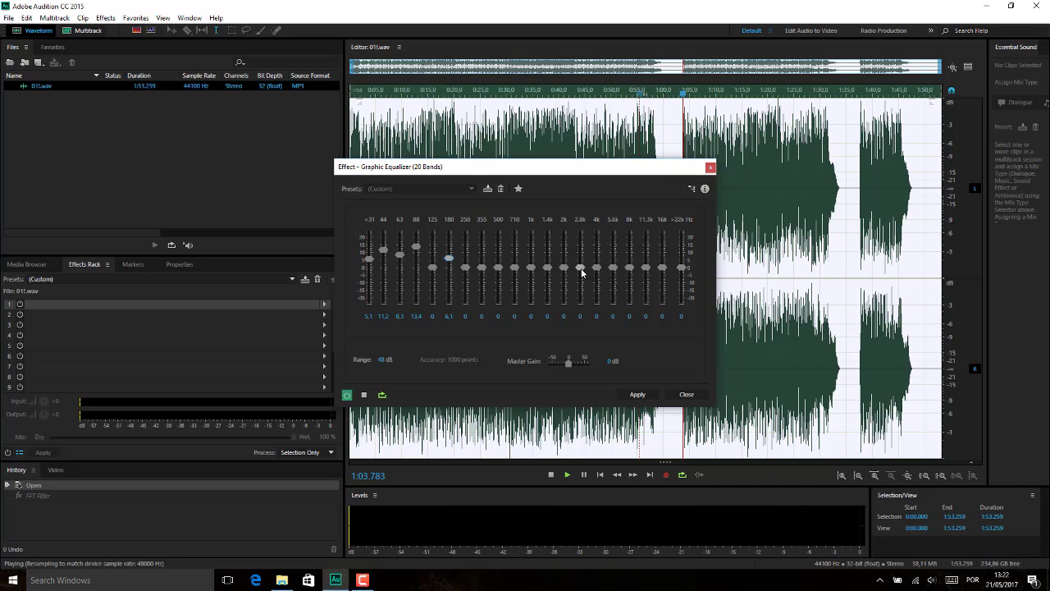
{"action": "left_click_drag", "start_coordinate": [586, 273], "coordinate": [548, 277]}
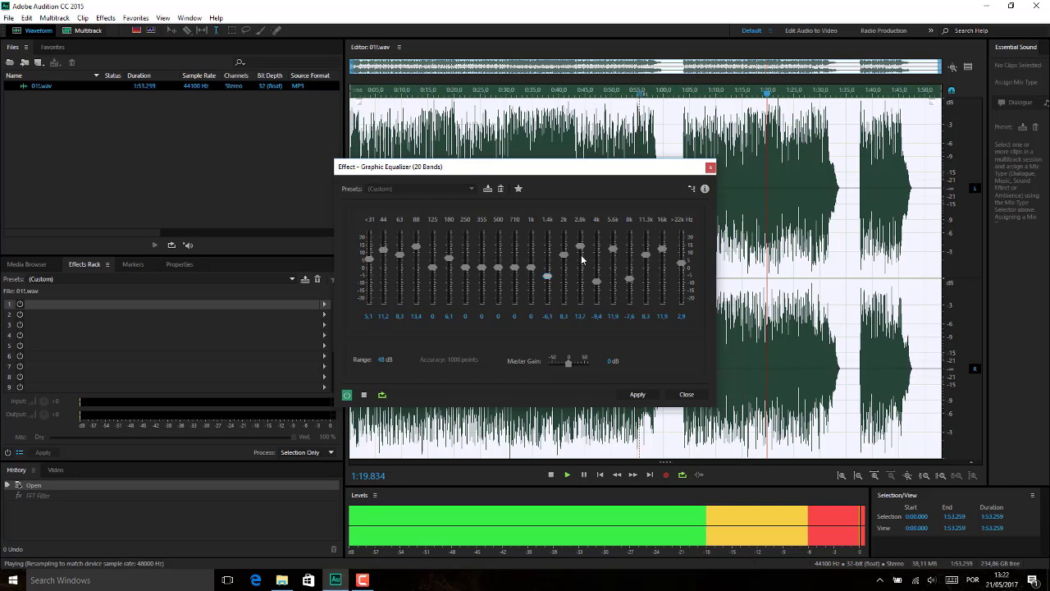
{"action": "left_click", "coordinate": [644, 396]}
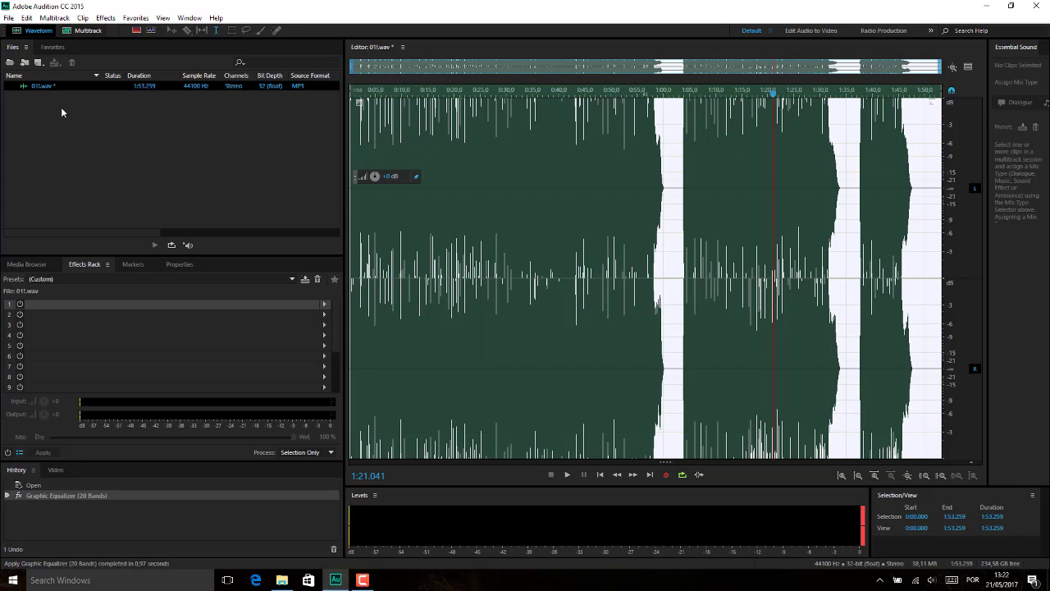
{"action": "key", "text": "ctrl+z"}
Step: Open the Graphic Equalizer (30 Bands) for the audio file and start its preview playback
{"action": "left_click", "coordinate": [105, 17]}
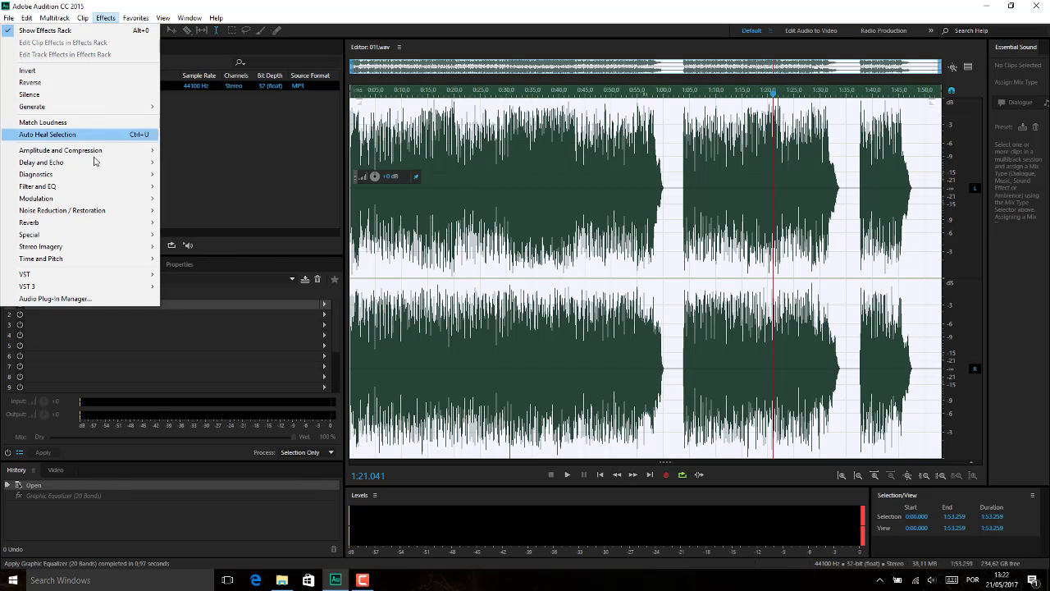
{"action": "mouse_move", "coordinate": [102, 168]}
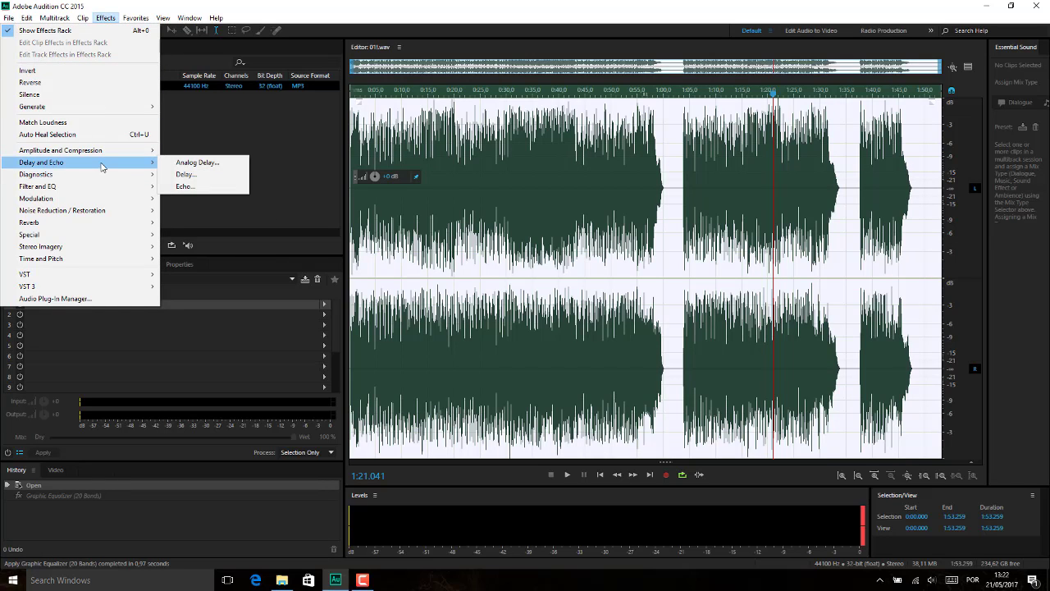
{"action": "mouse_move", "coordinate": [107, 192]}
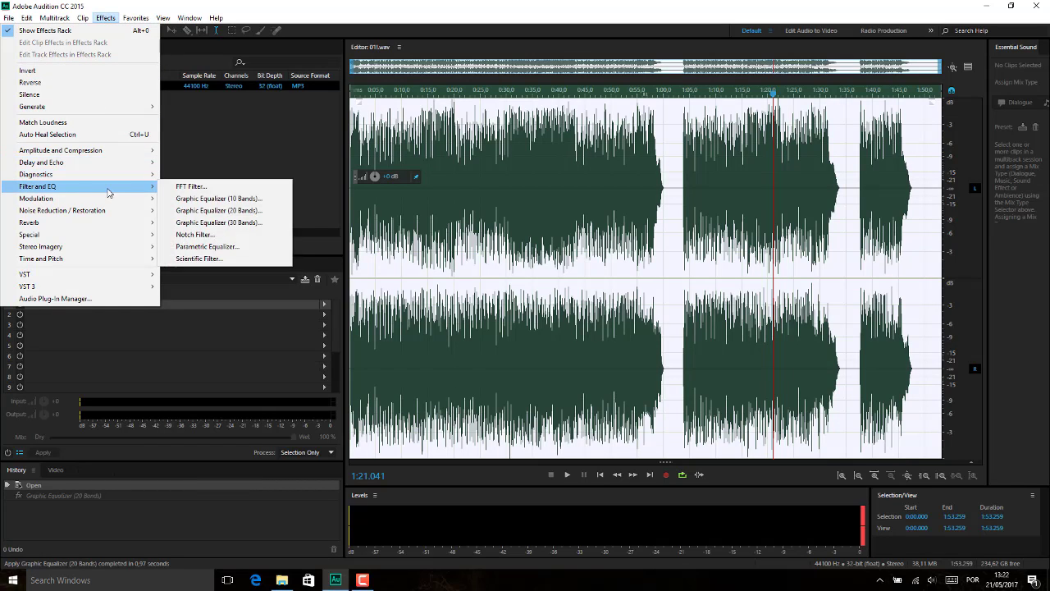
{"action": "left_click", "coordinate": [240, 223]}
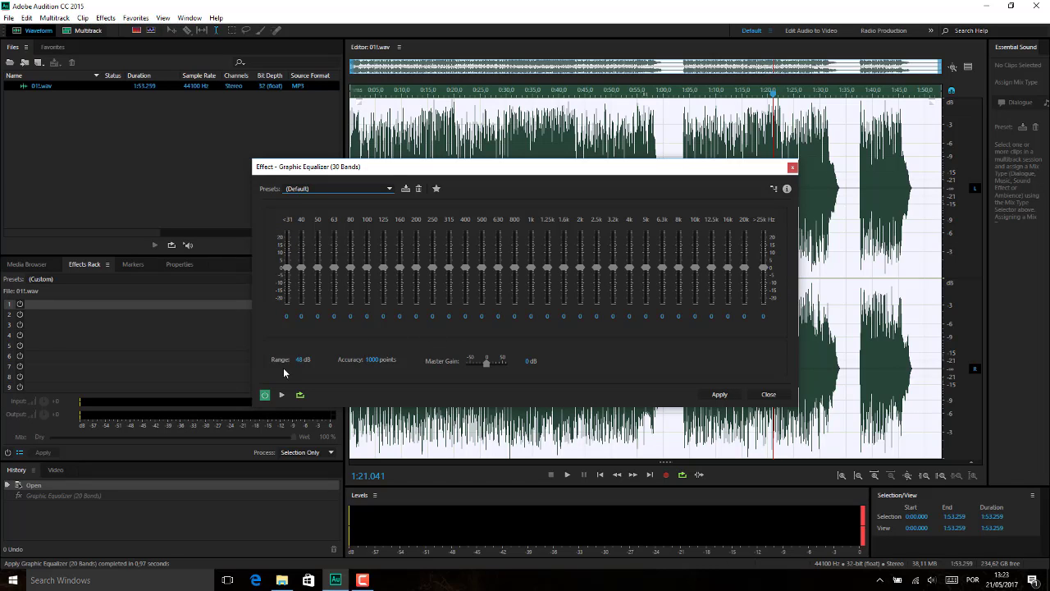
{"action": "left_click", "coordinate": [281, 395]}
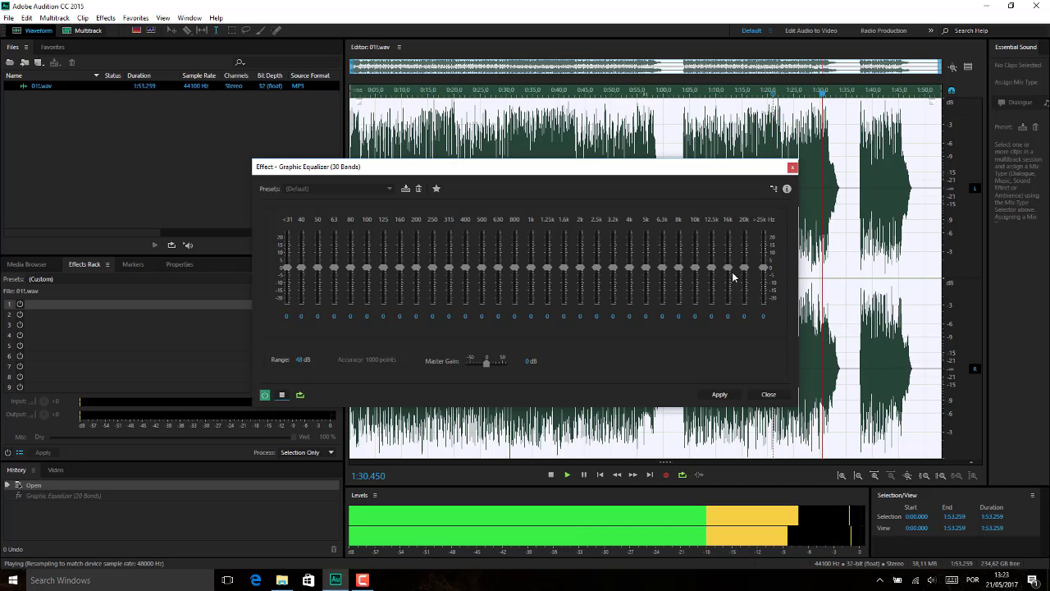
Step: Adjust the 2k band to 10.1 dB, 2.5k to 11.5, 3.2k to -9.7, 6.3k to 7.4 and 16k to -1.4 dB
{"action": "left_click_drag", "start_coordinate": [728, 268], "coordinate": [730, 239]}
{"action": "left_click_drag", "start_coordinate": [664, 269], "coordinate": [662, 234]}
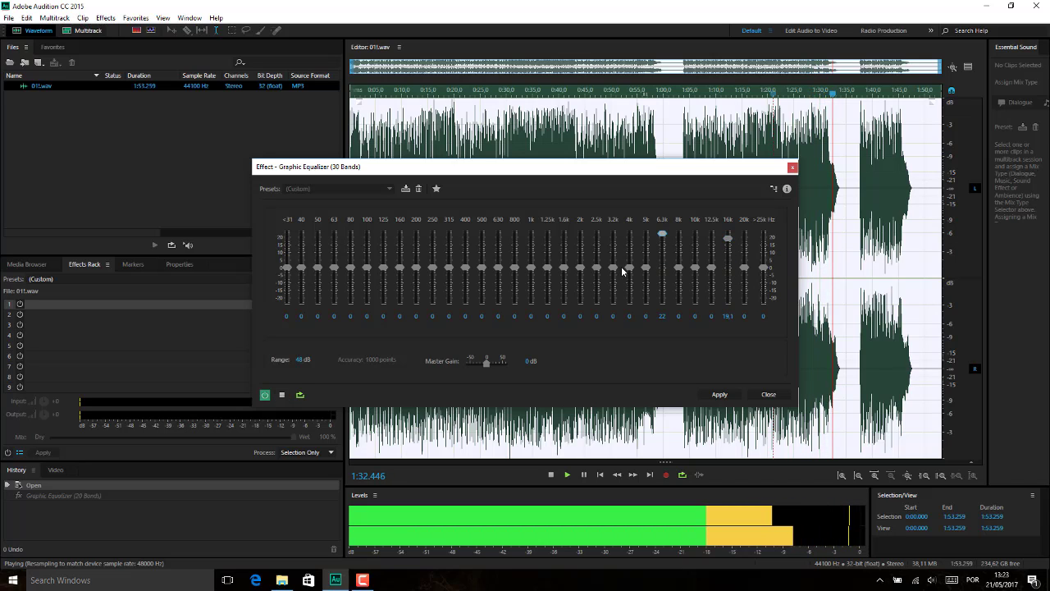
{"action": "left_click_drag", "start_coordinate": [612, 268], "coordinate": [580, 252]}
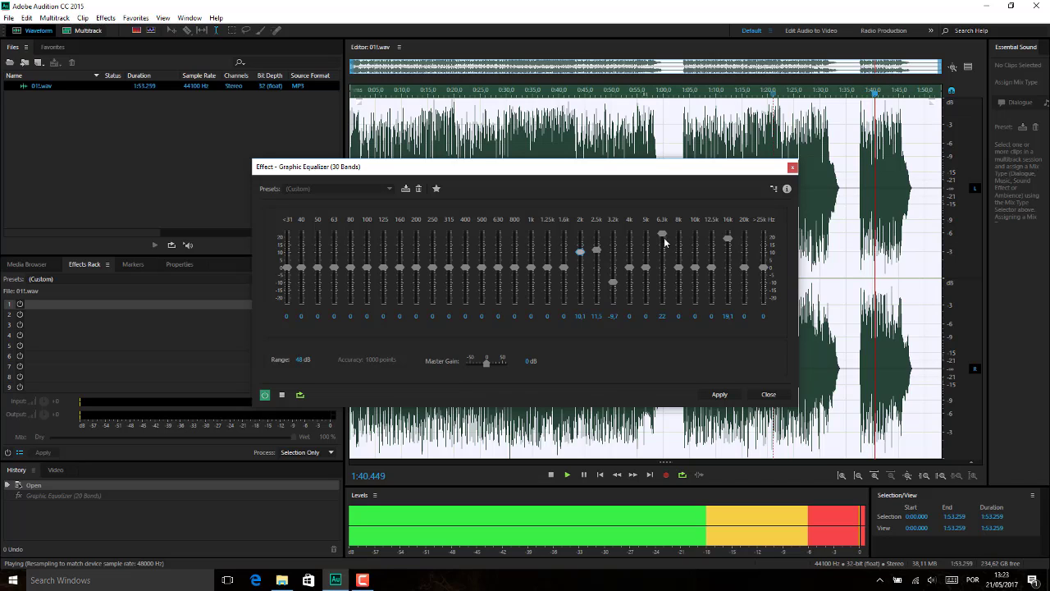
{"action": "mouse_move", "coordinate": [663, 237]}
{"action": "left_mouse_down"}
{"action": "mouse_move", "coordinate": [664, 304]}
{"action": "mouse_move", "coordinate": [663, 255]}
{"action": "left_mouse_up"}
{"action": "left_click_drag", "start_coordinate": [727, 238], "coordinate": [728, 269]}
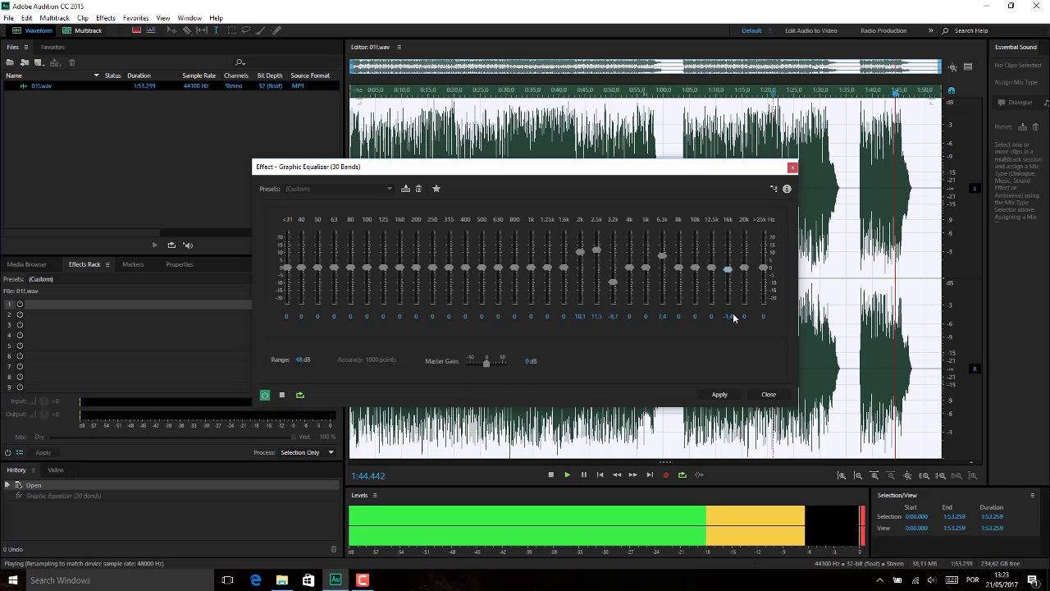
Step: Close the 30-band equalizer without applying it and stop the playback
{"action": "left_click", "coordinate": [769, 394]}
{"action": "left_click", "coordinate": [576, 283]}
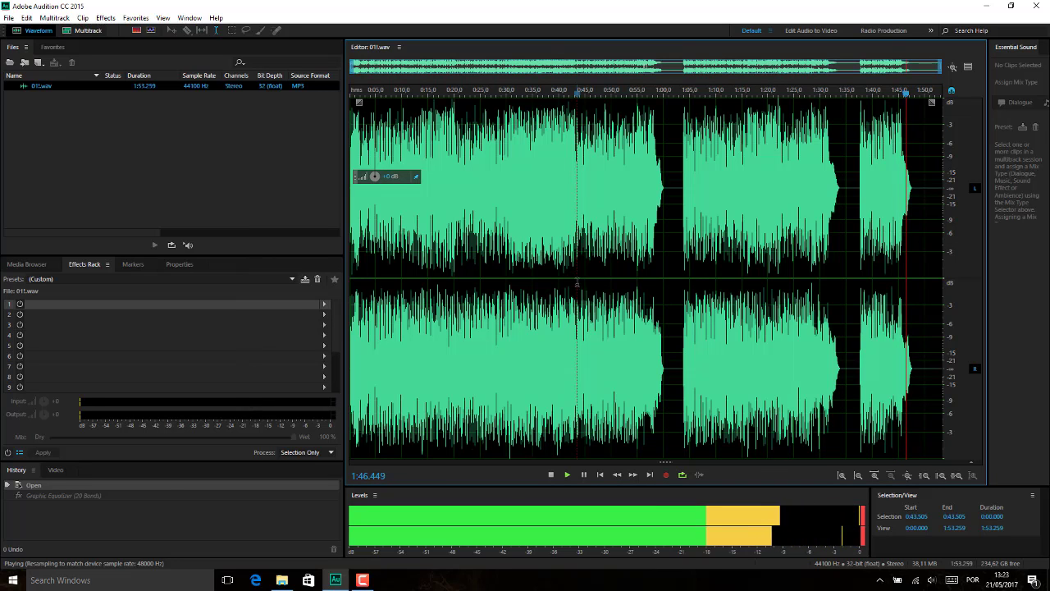
{"action": "key", "text": "space"}
Step: Open the Notch Filter effect for the audio file
{"action": "left_click", "coordinate": [107, 19]}
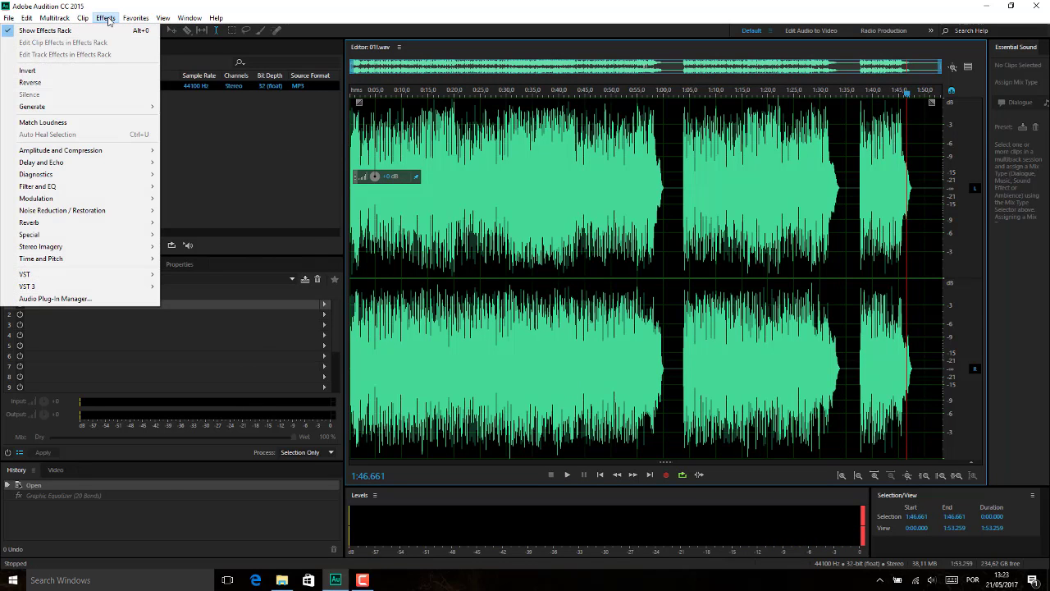
{"action": "mouse_move", "coordinate": [100, 189]}
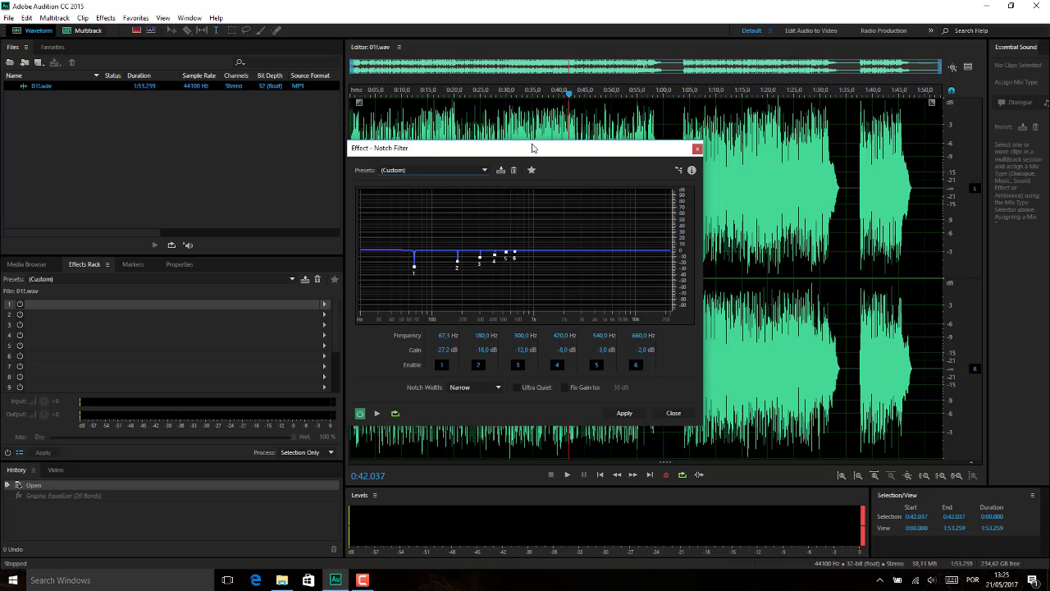
Step: Preview the Notch Filter with its current settings and apply it to the audio file
{"action": "left_click_drag", "start_coordinate": [529, 154], "coordinate": [689, 121]}
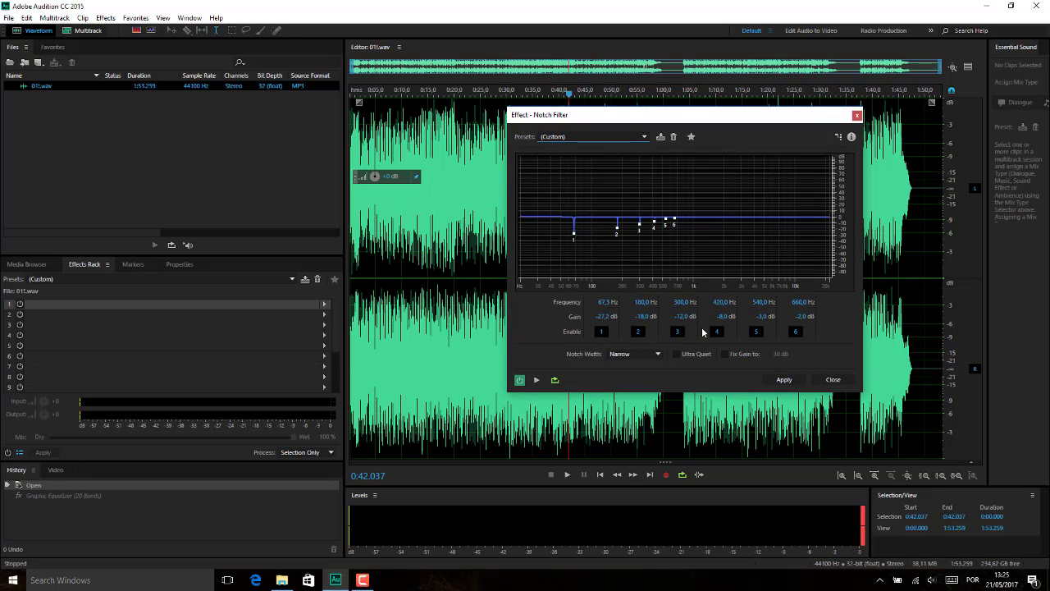
{"action": "left_click", "coordinate": [536, 380]}
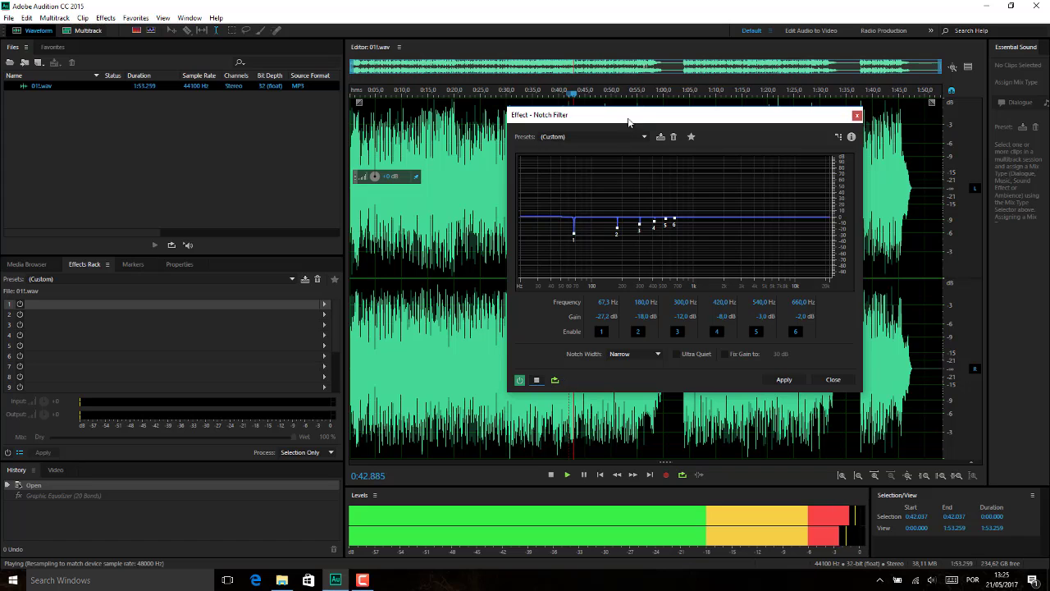
{"action": "left_click_drag", "start_coordinate": [541, 116], "coordinate": [87, 116]}
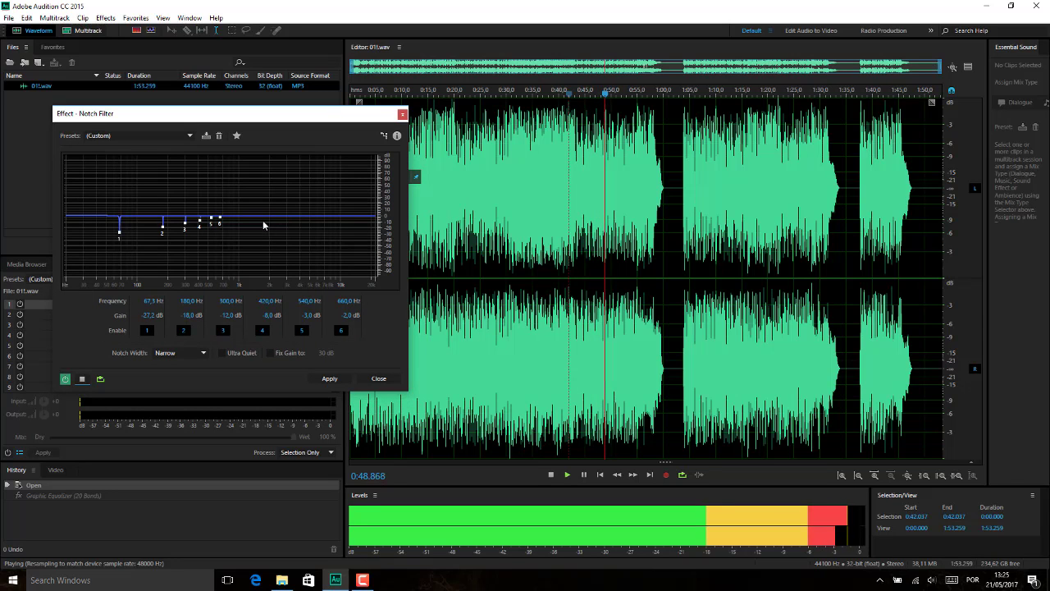
{"action": "left_click", "coordinate": [329, 378]}
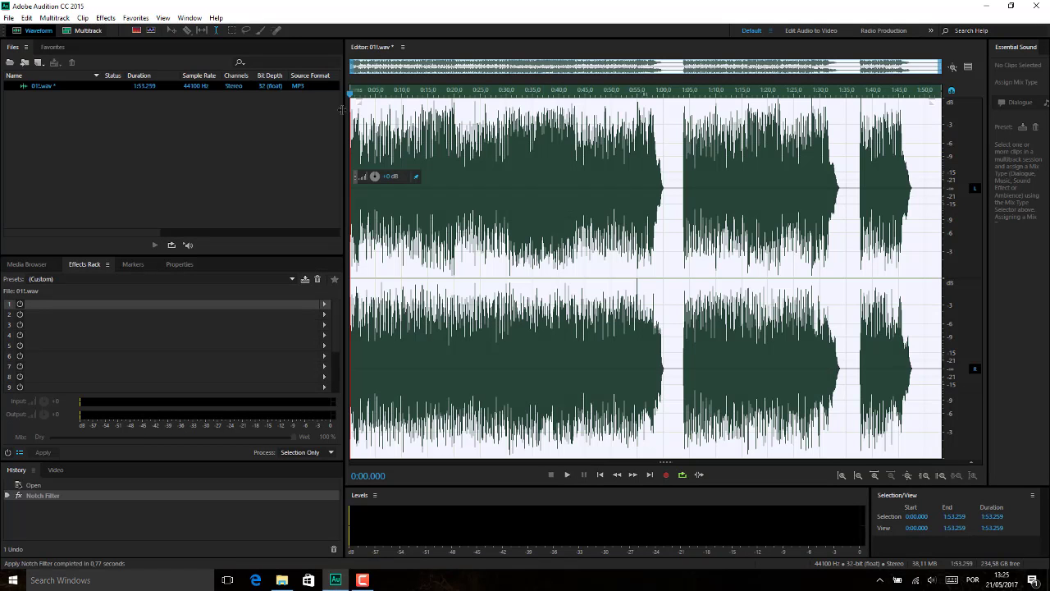
Step: Play the filtered audio from about 0:32 for a moment and stop the playback
{"action": "left_click", "coordinate": [519, 226]}
{"action": "key", "text": "space"}
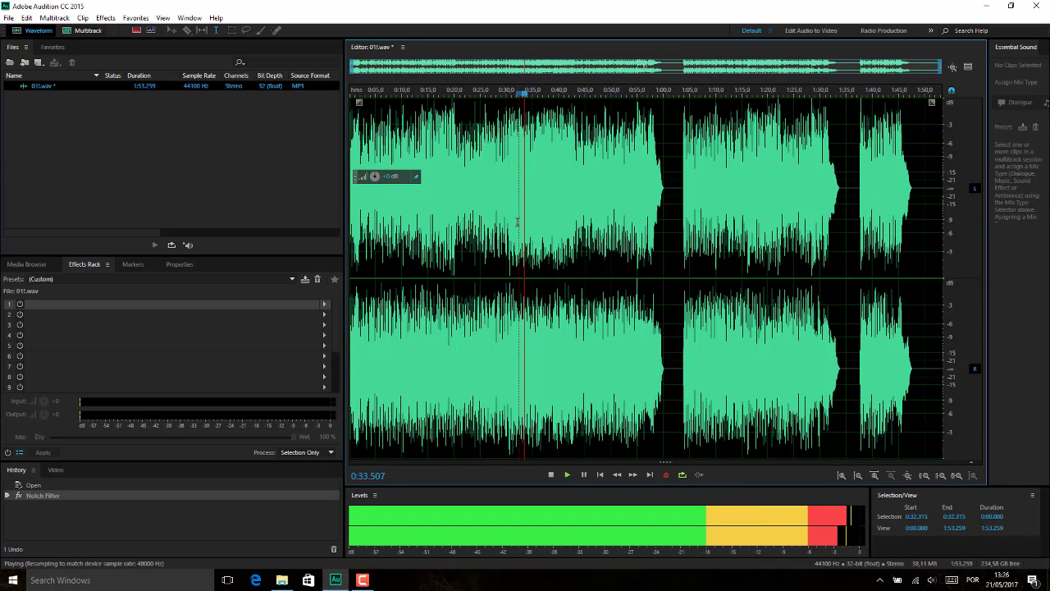
{"action": "key", "text": "space"}
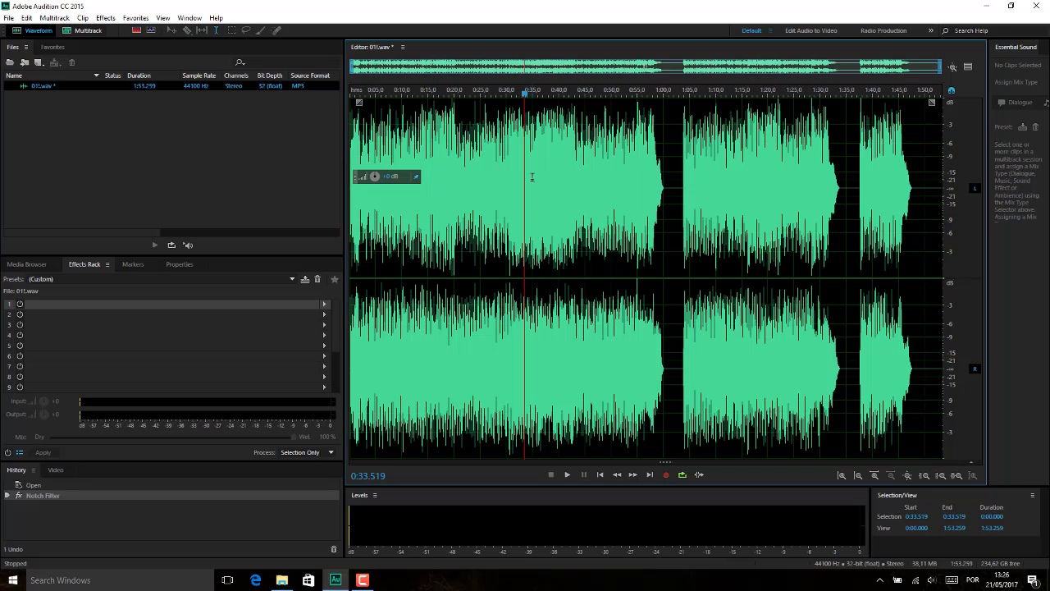
Step: Reopen the Notch Filter effect for the audio file and start its preview playback
{"action": "left_click", "coordinate": [106, 18]}
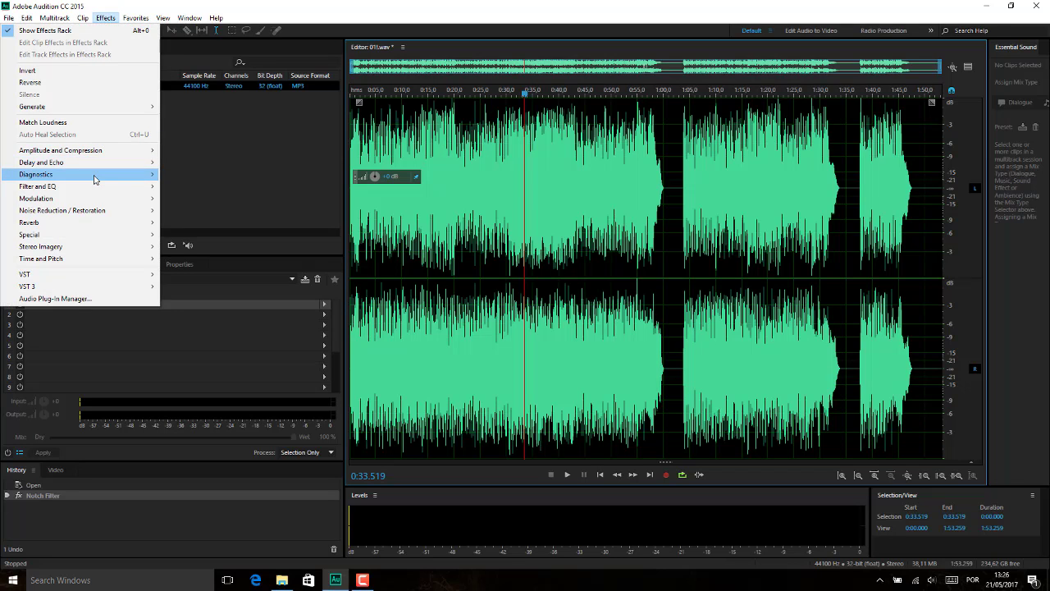
{"action": "mouse_move", "coordinate": [95, 185]}
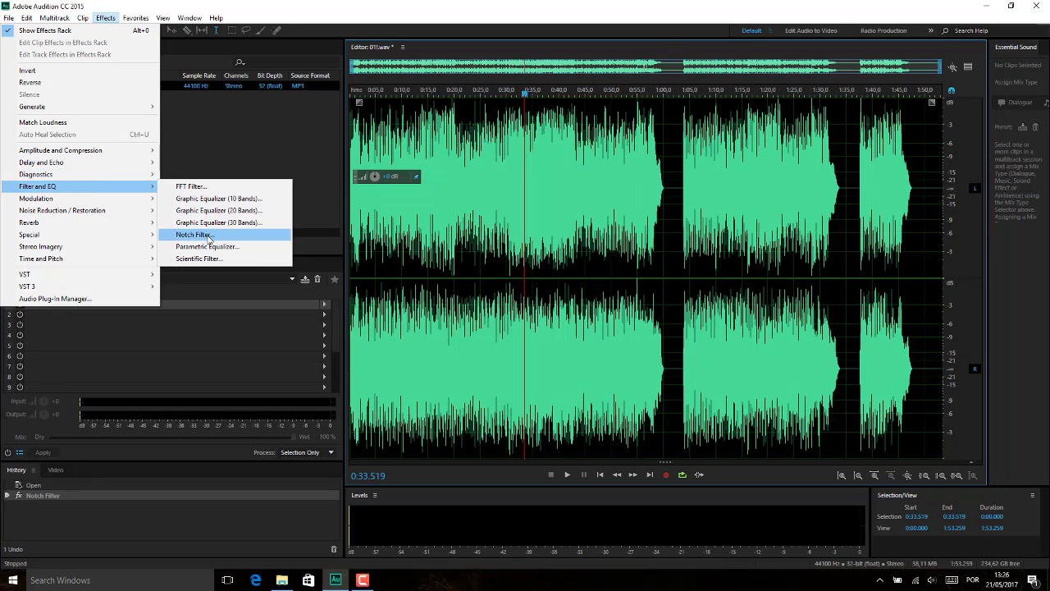
{"action": "left_click", "coordinate": [206, 234]}
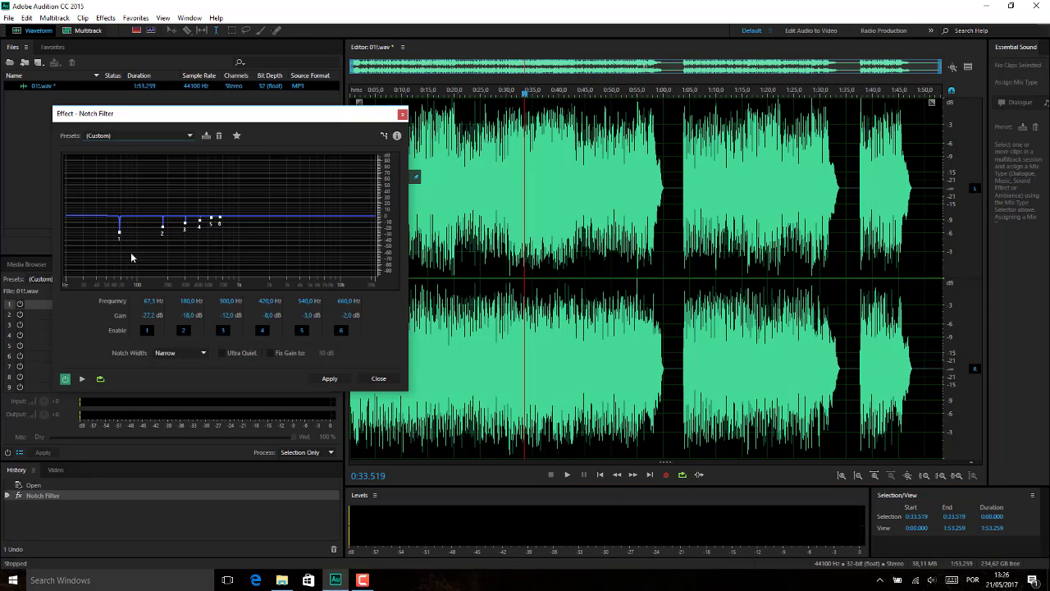
{"action": "left_click", "coordinate": [81, 378]}
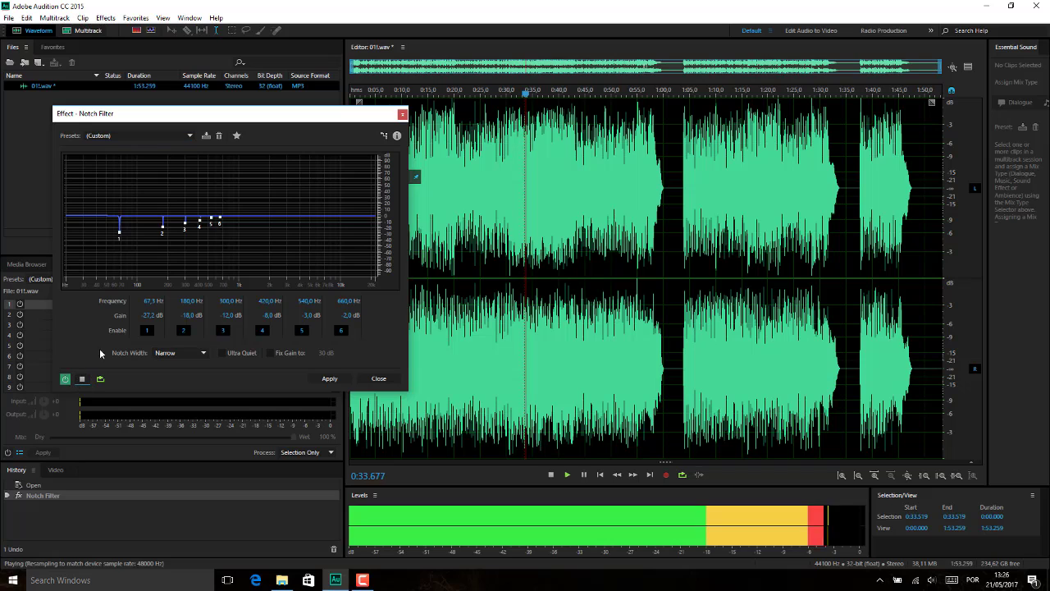
Step: Move notches 1 to 6 to about 51, 168, 312, 441, 1328 and 6162 Hz, with gains of about -57, 39, -43, -41, 31 and -34 dB
{"action": "left_click_drag", "start_coordinate": [118, 237], "coordinate": [161, 243]}
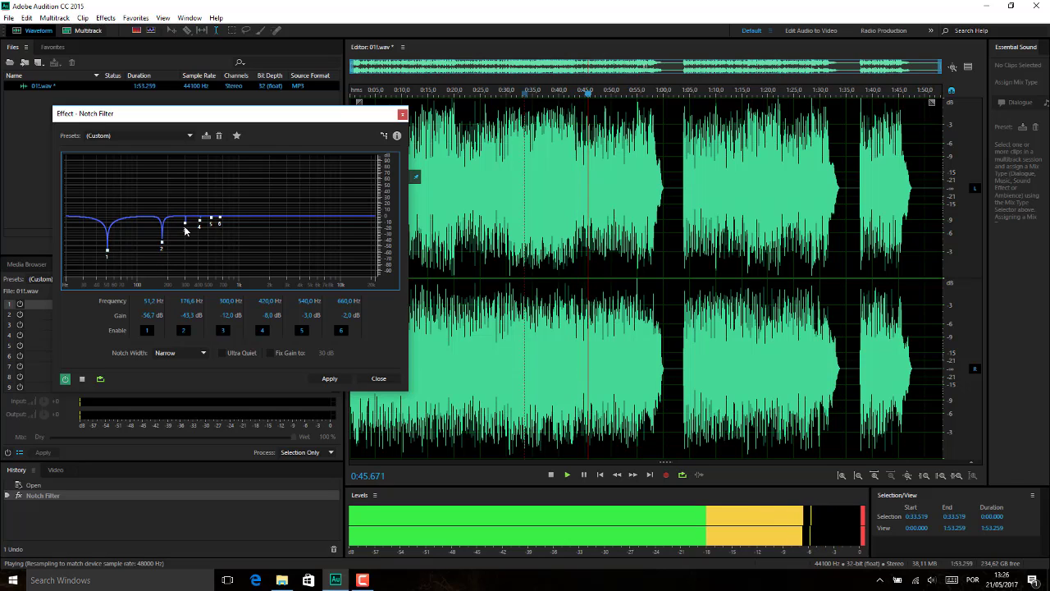
{"action": "left_click_drag", "start_coordinate": [186, 223], "coordinate": [319, 237]}
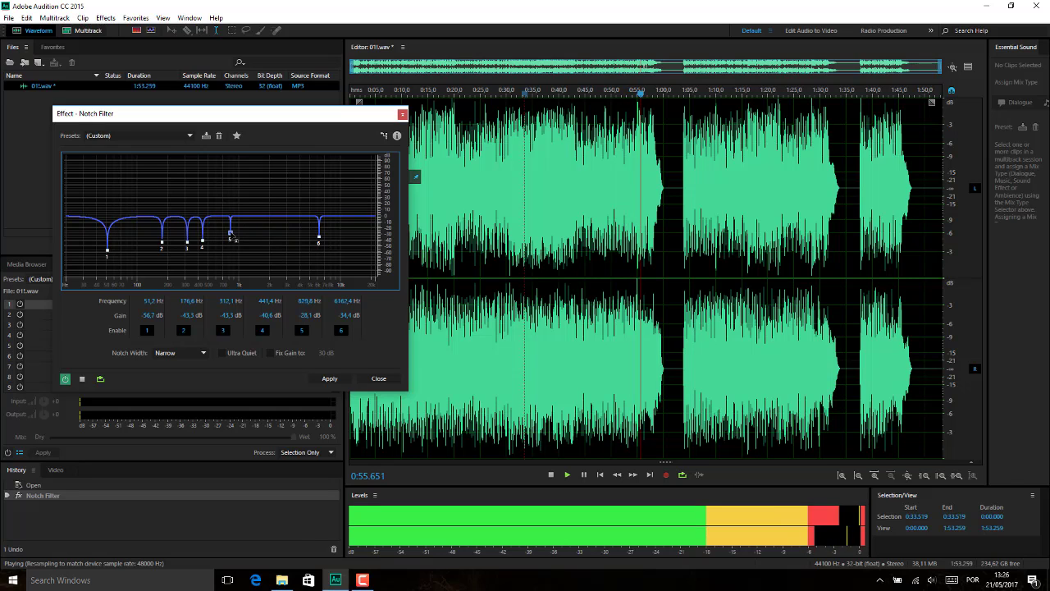
{"action": "left_click_drag", "start_coordinate": [214, 223], "coordinate": [253, 204]}
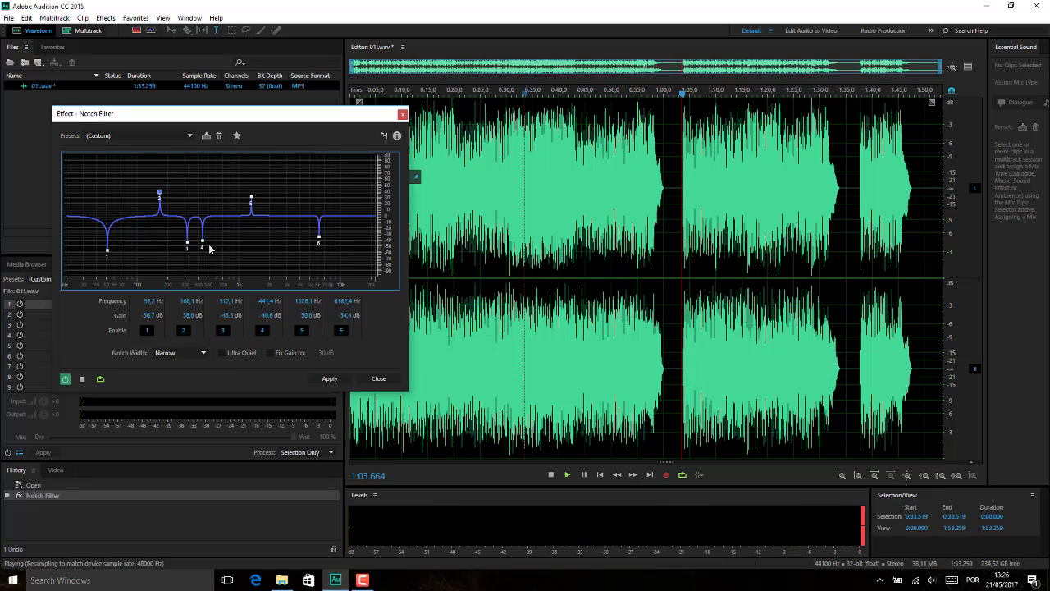
Step: Tune notches 2, 3 and 4 to 132.9, 207.5 and 572.4 Hz at 35.3, -44.2 and -46.9 dB and apply the filter
{"action": "left_click_drag", "start_coordinate": [203, 241], "coordinate": [212, 245]}
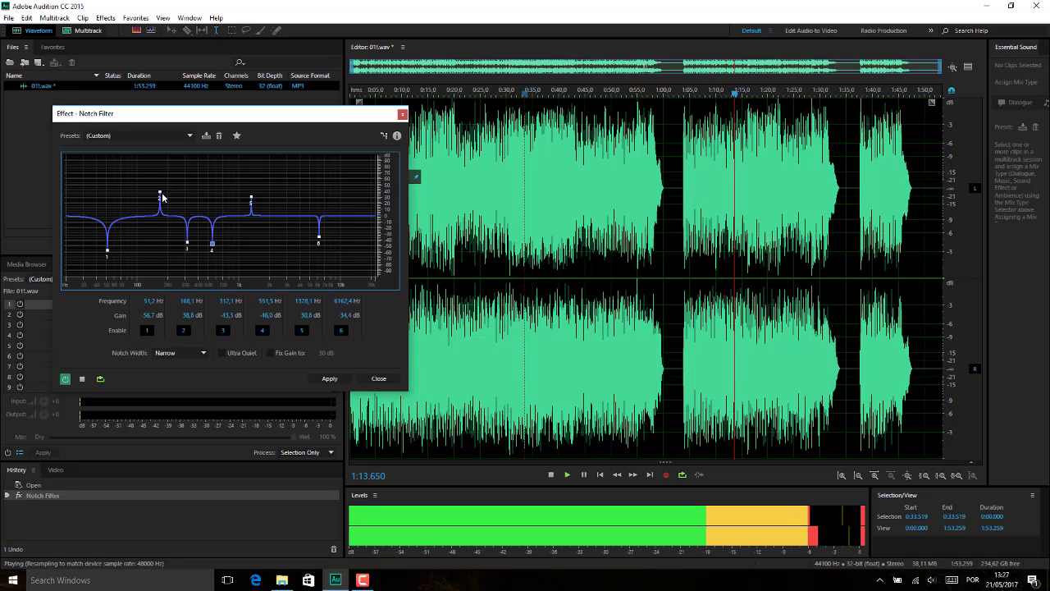
{"action": "left_click_drag", "start_coordinate": [159, 195], "coordinate": [150, 196]}
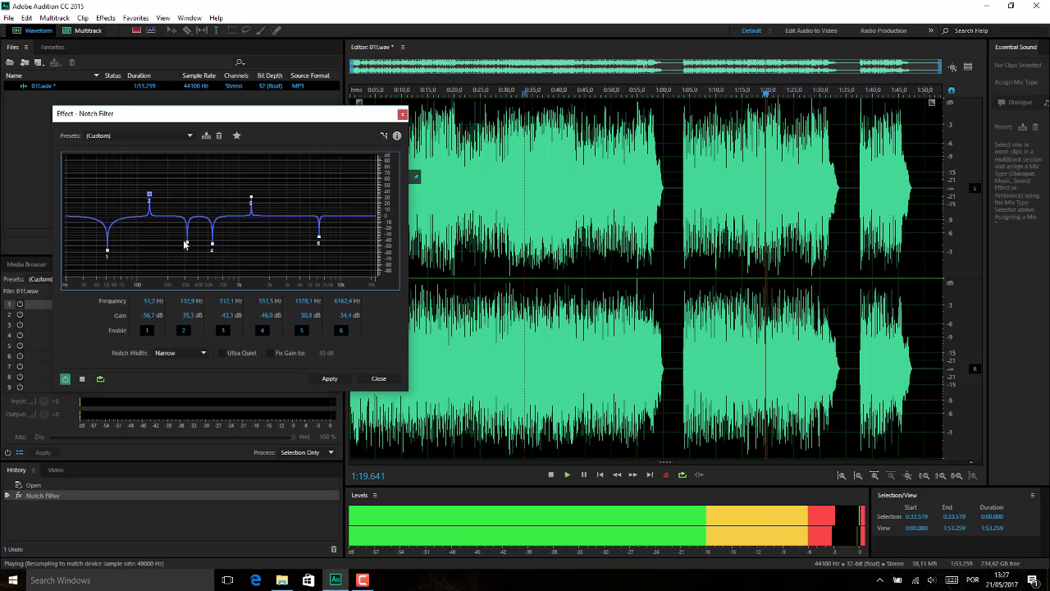
{"action": "left_click_drag", "start_coordinate": [187, 243], "coordinate": [176, 244]}
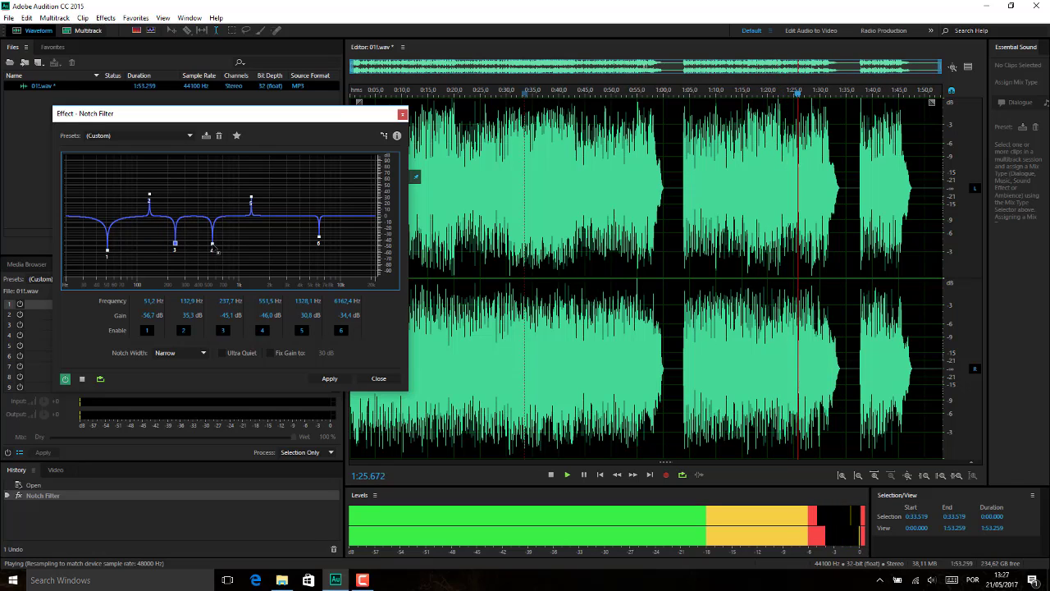
{"action": "left_click_drag", "start_coordinate": [213, 244], "coordinate": [214, 245]}
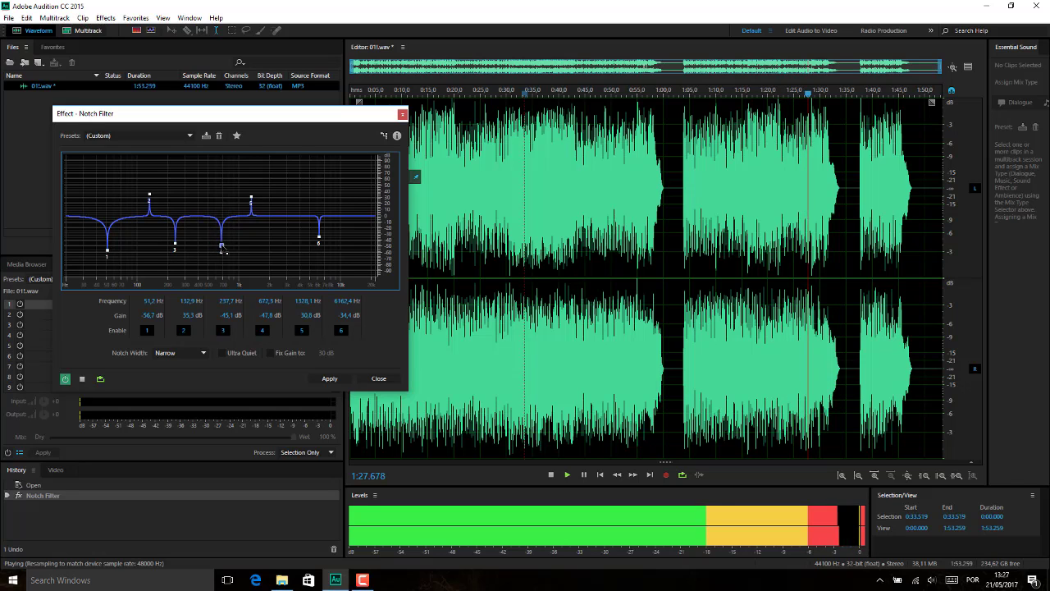
{"action": "left_click_drag", "start_coordinate": [222, 249], "coordinate": [214, 247]}
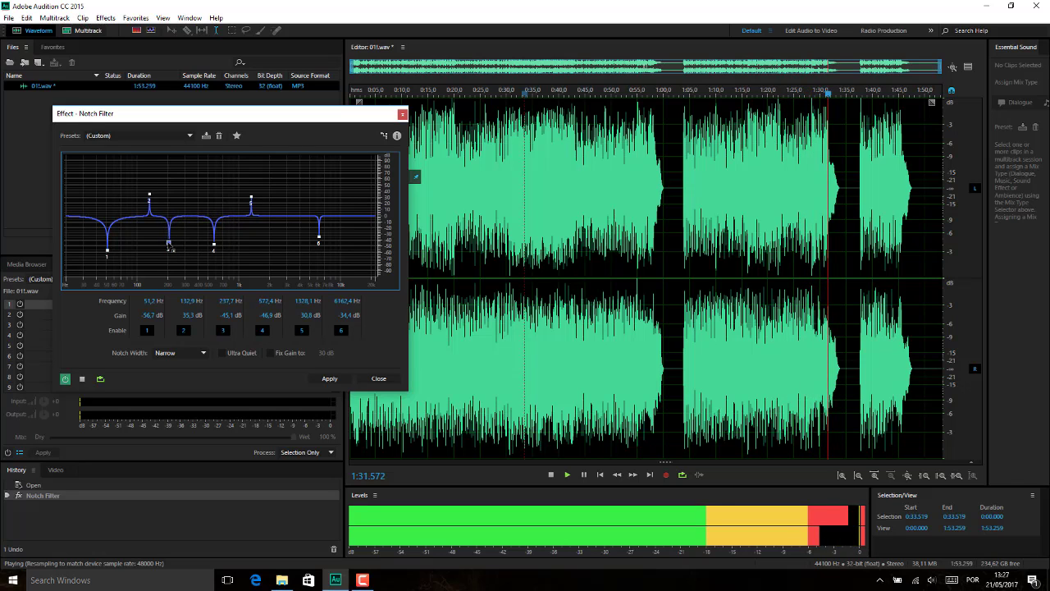
{"action": "left_click_drag", "start_coordinate": [170, 245], "coordinate": [173, 247]}
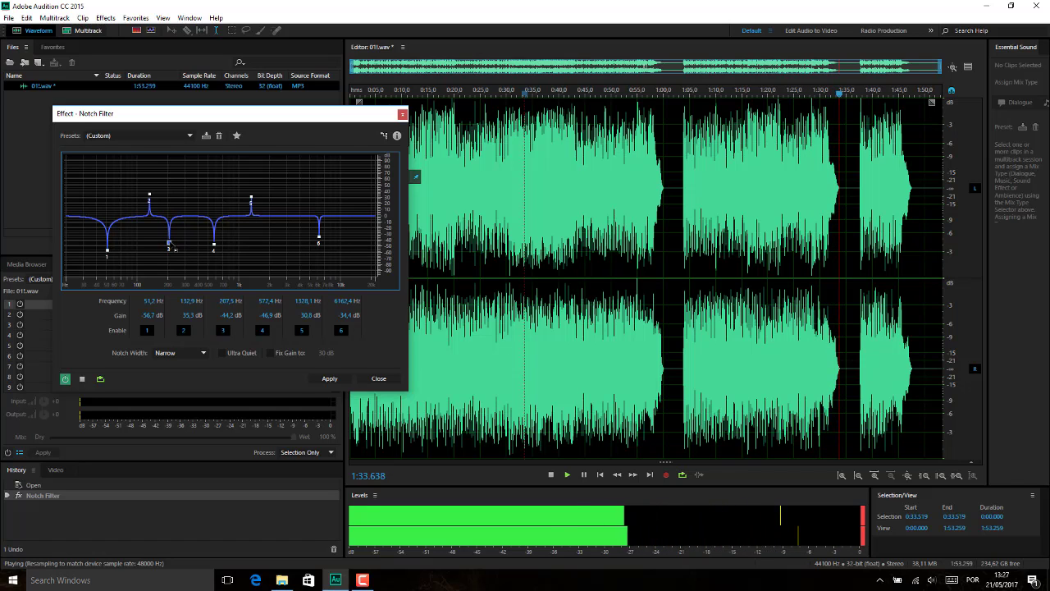
{"action": "left_click", "coordinate": [334, 378]}
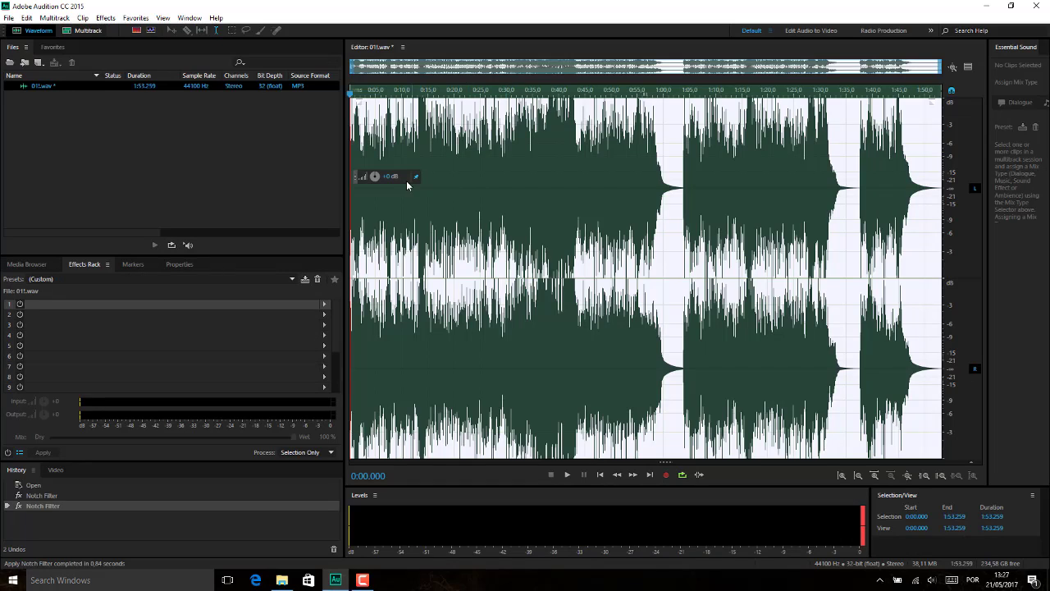
Step: Listen to the processed audio from about 0:09 and undo the last Notch Filter application
{"action": "left_click", "coordinate": [396, 215]}
{"action": "key", "text": "space"}
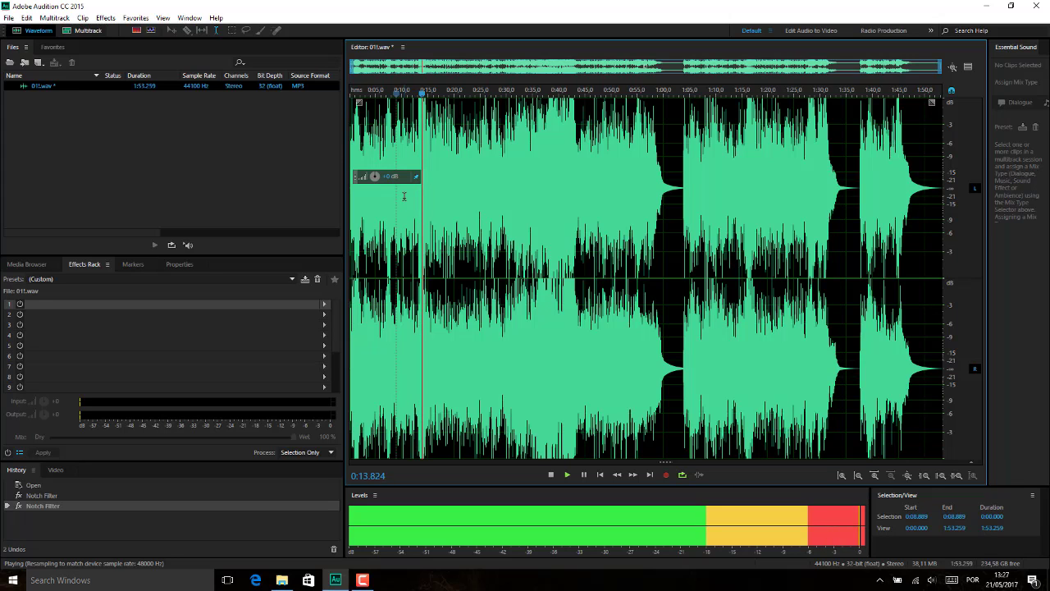
{"action": "key", "text": "space"}
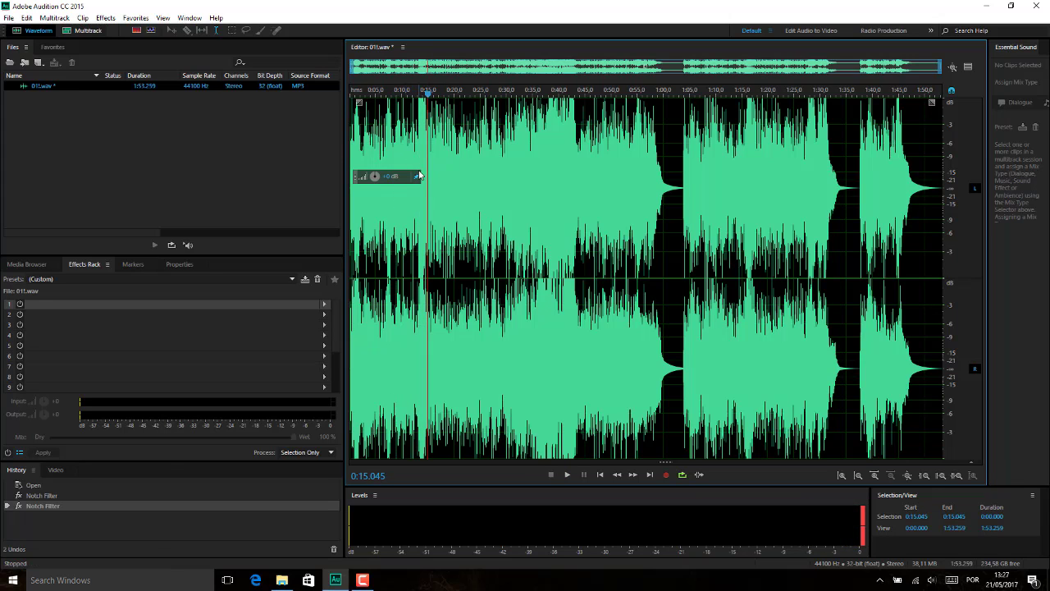
{"action": "key", "text": "ctrl+z"}
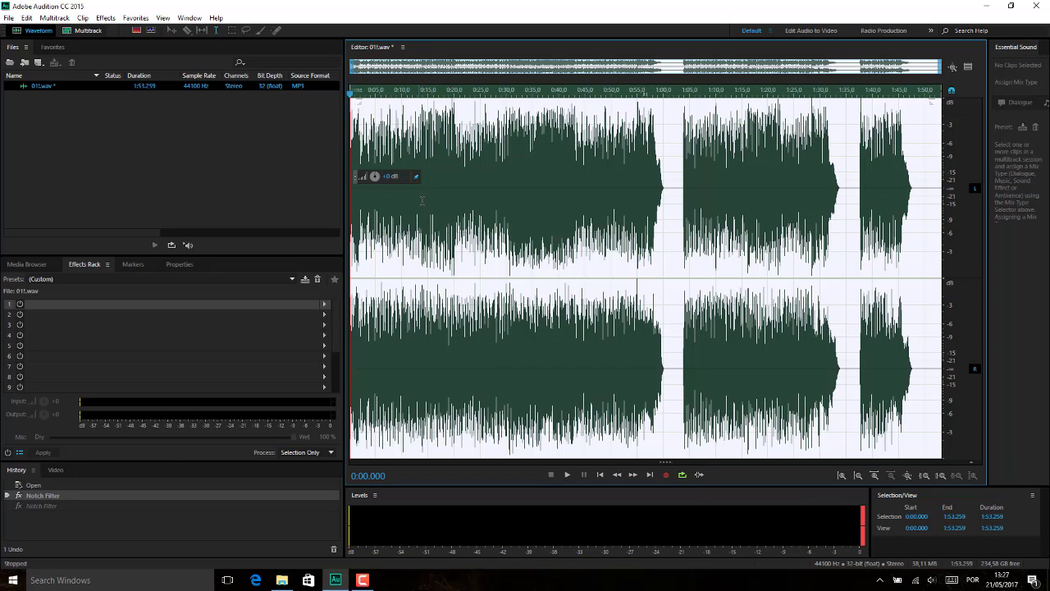
Step: Open the Parametric Equalizer for the audio file and start its preview playback
{"action": "left_click", "coordinate": [105, 18]}
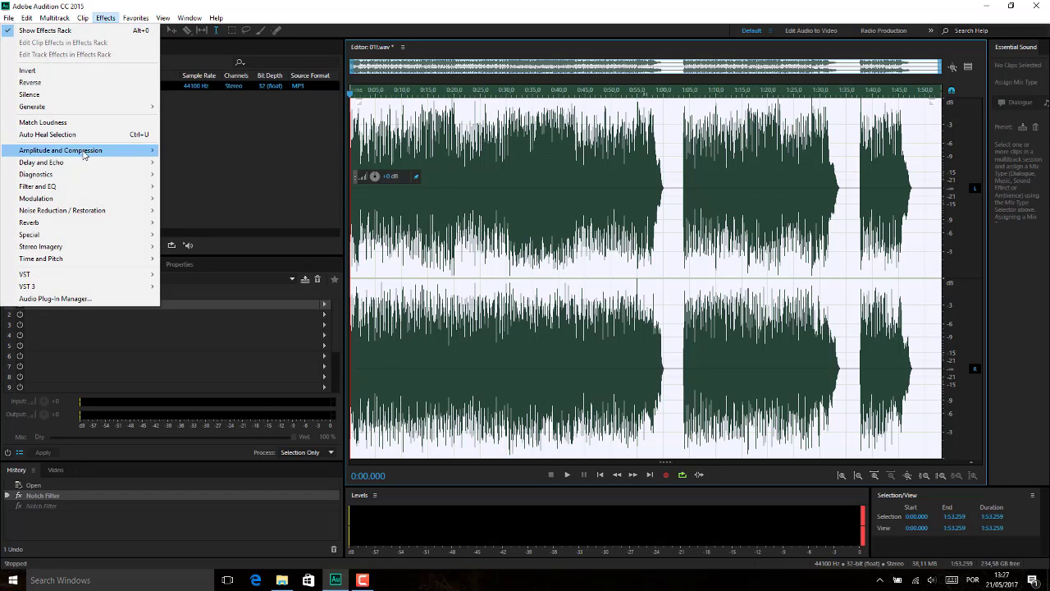
{"action": "mouse_move", "coordinate": [97, 187]}
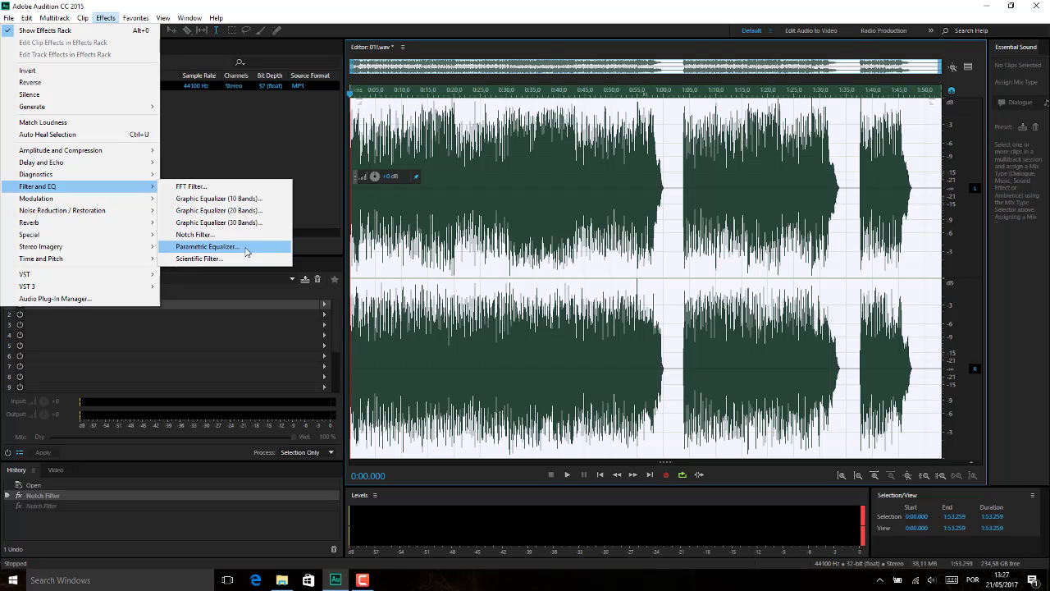
{"action": "left_click", "coordinate": [206, 246]}
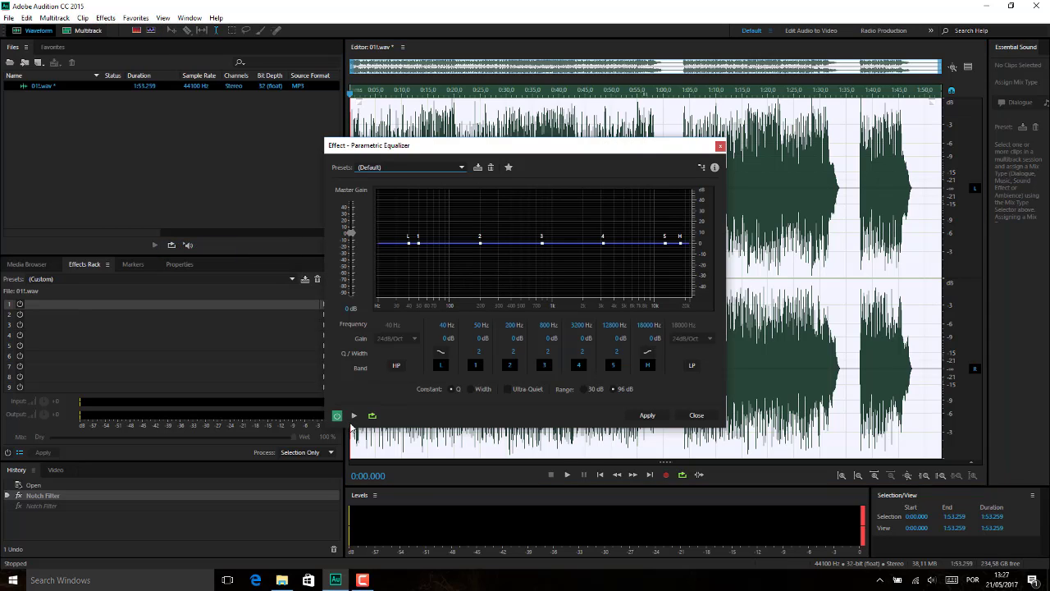
{"action": "left_click", "coordinate": [354, 416]}
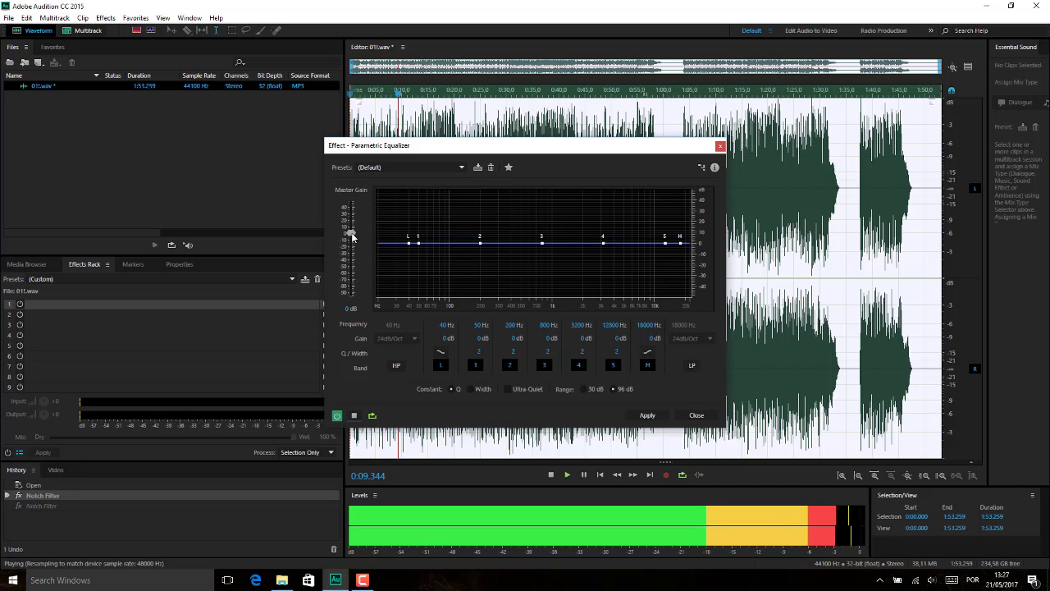
Step: Preview a -1.7 dB master gain and bands L, 3 and 5 at 39, 760 and 4984 Hz with -15.2, 17.2 and -19.7 dB, closing without applying
{"action": "left_click_drag", "start_coordinate": [351, 232], "coordinate": [412, 230]}
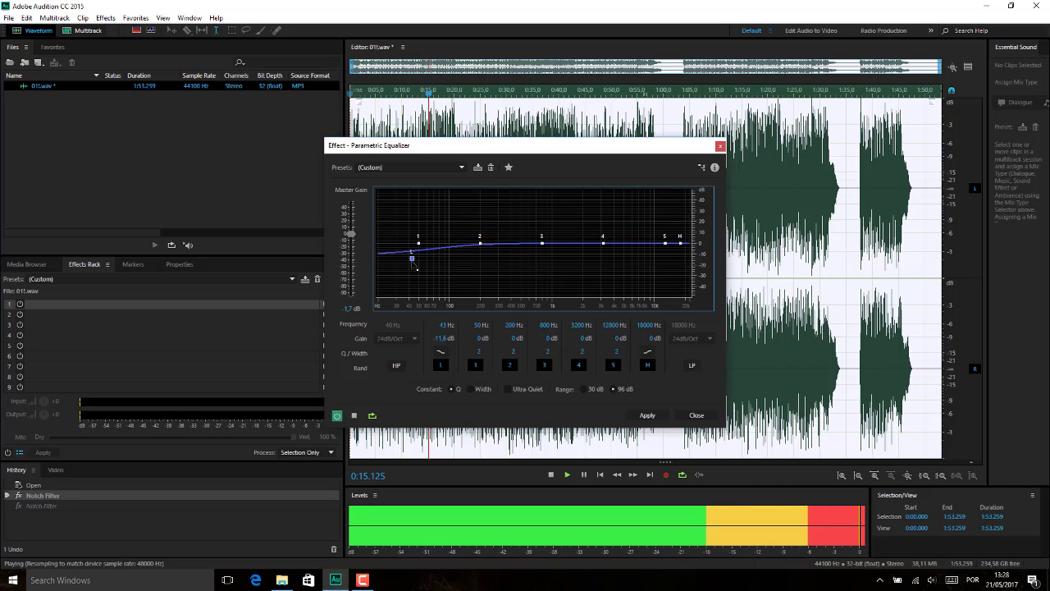
{"action": "mouse_move", "coordinate": [416, 267]}
{"action": "left_mouse_down"}
{"action": "mouse_move", "coordinate": [414, 296]}
{"action": "mouse_move", "coordinate": [415, 239]}
{"action": "mouse_move", "coordinate": [414, 282]}
{"action": "mouse_move", "coordinate": [410, 261]}
{"action": "left_mouse_up"}
{"action": "mouse_move", "coordinate": [541, 243]}
{"action": "left_mouse_down"}
{"action": "mouse_move", "coordinate": [545, 215]}
{"action": "mouse_move", "coordinate": [538, 292]}
{"action": "mouse_move", "coordinate": [544, 219]}
{"action": "mouse_move", "coordinate": [542, 230]}
{"action": "left_mouse_up"}
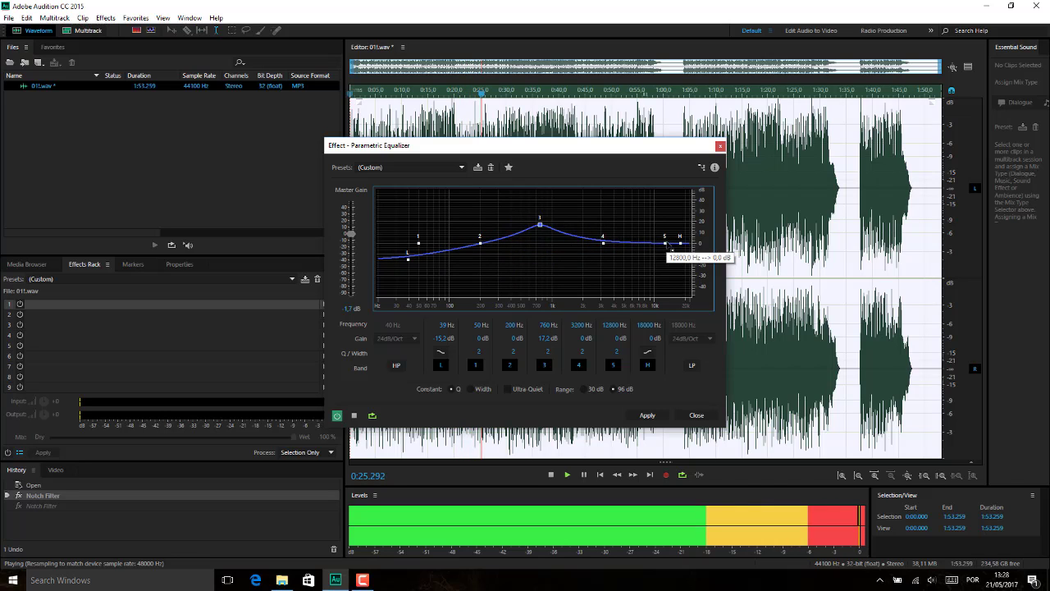
{"action": "left_click_drag", "start_coordinate": [670, 245], "coordinate": [628, 270]}
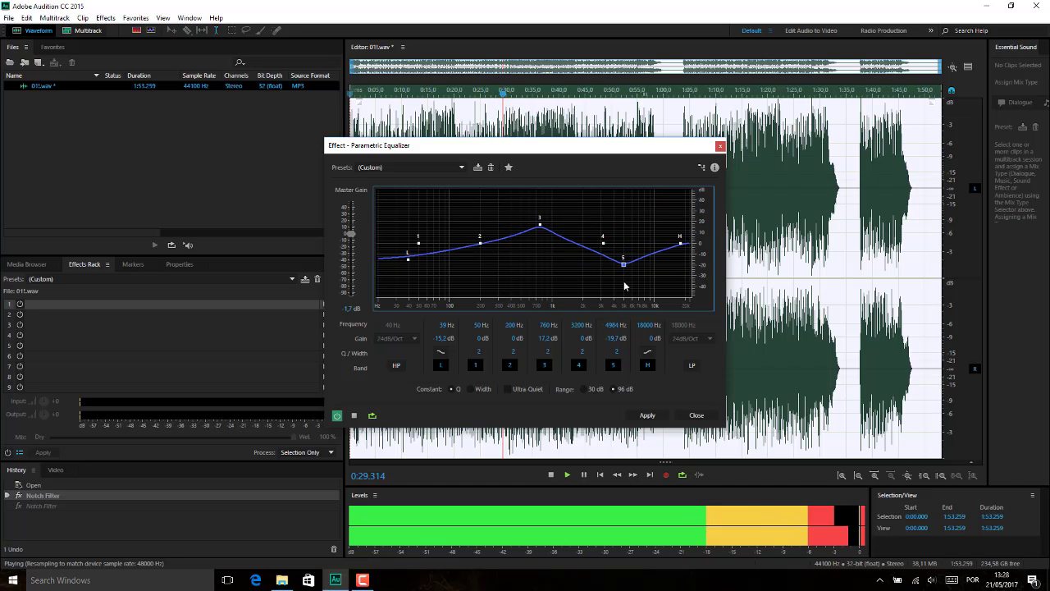
{"action": "left_click", "coordinate": [689, 416]}
Step: Open the Scientific Filter effect for the audio file and reposition its window over the waveform
{"action": "left_click", "coordinate": [97, 18]}
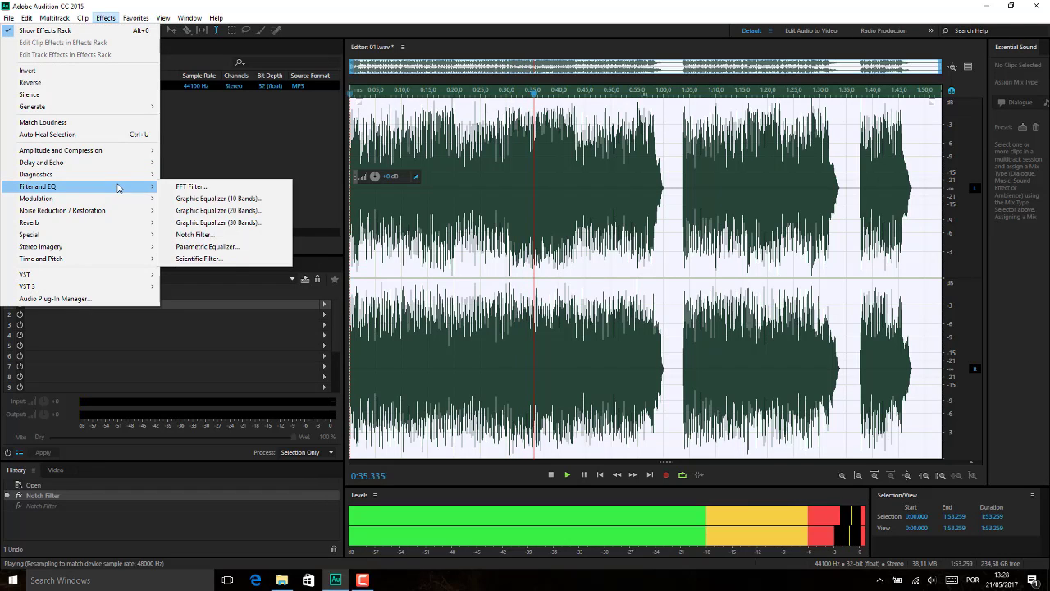
{"action": "left_click", "coordinate": [226, 259]}
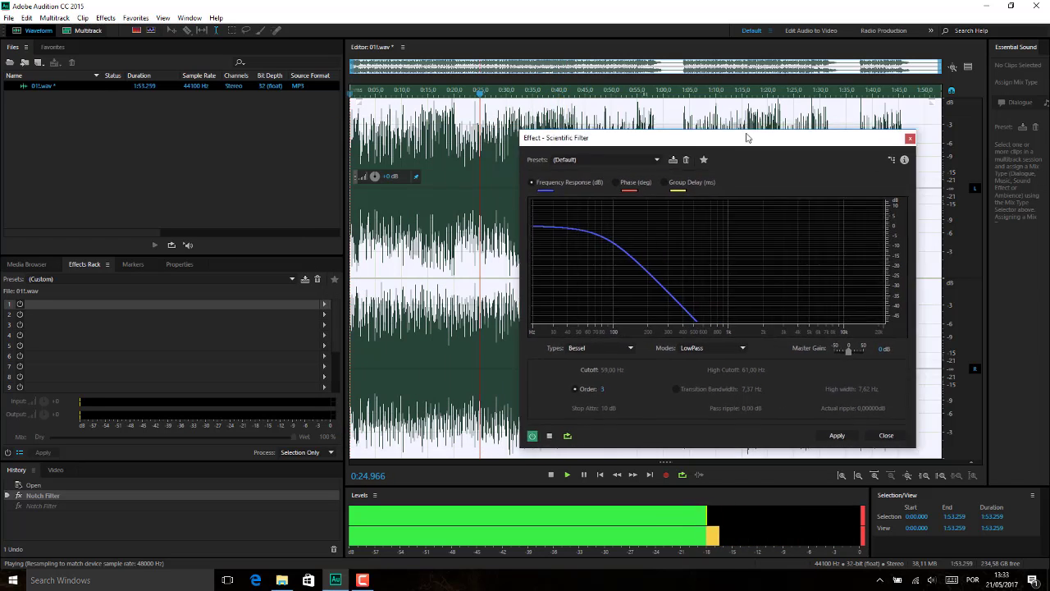
{"action": "left_click_drag", "start_coordinate": [747, 137], "coordinate": [712, 108]}
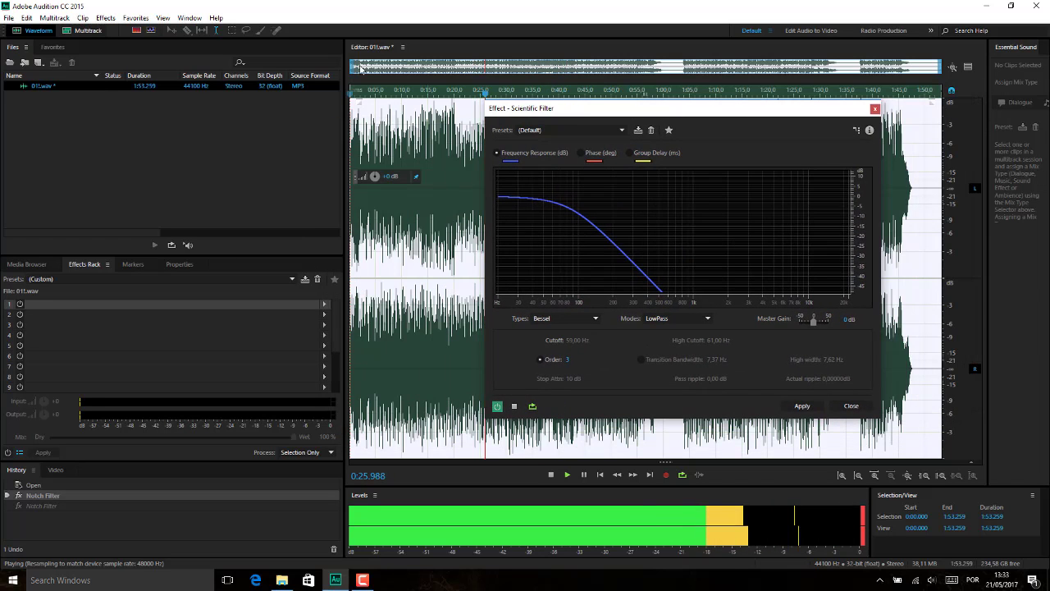
{"action": "left_click", "coordinate": [102, 31]}
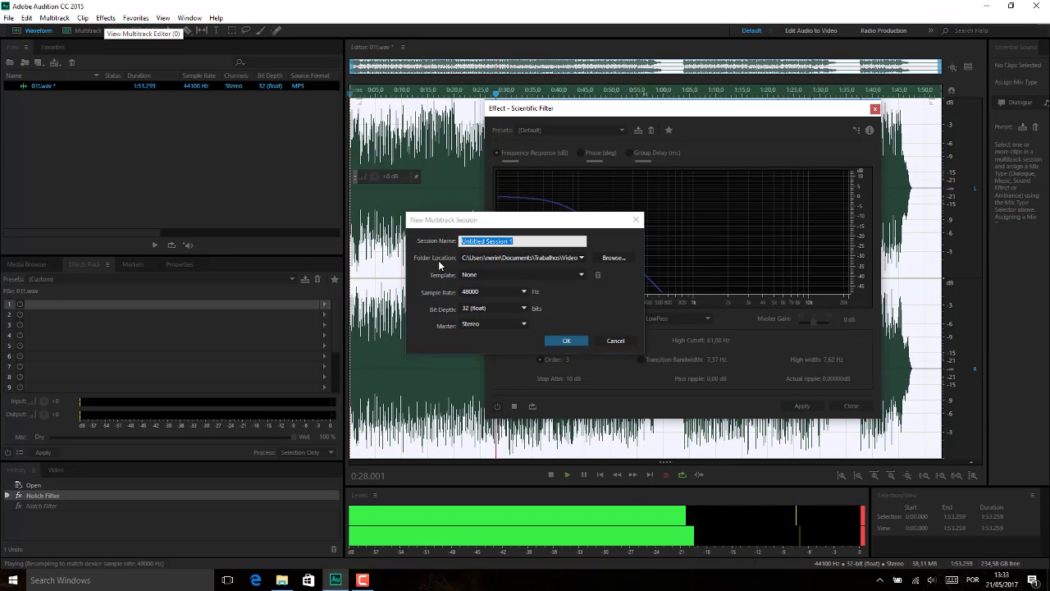
{"action": "left_click", "coordinate": [616, 341]}
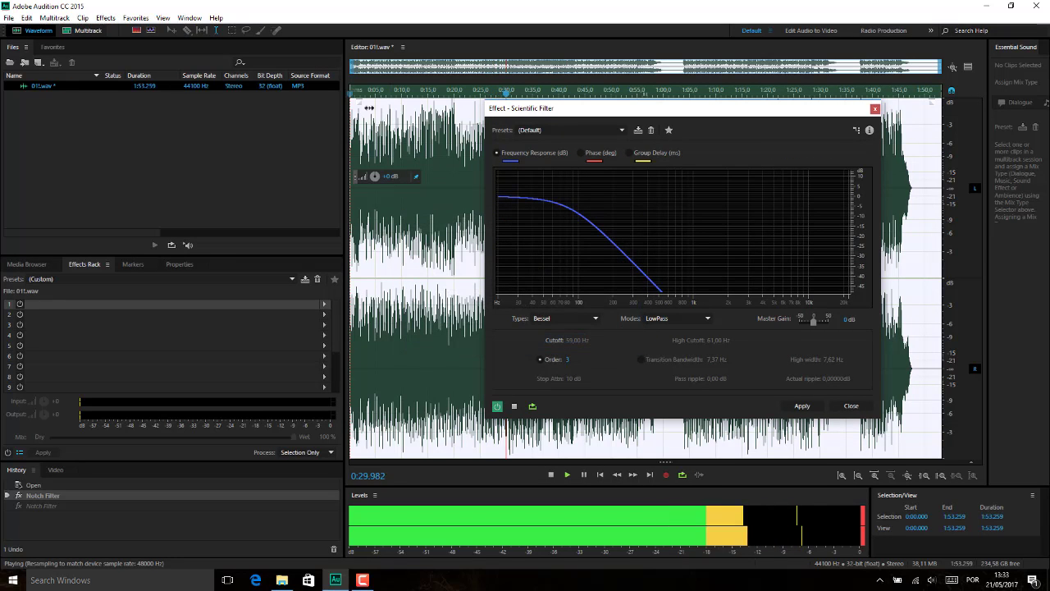
Step: Reopen the Scientific Filter effect after stopping playback, start its preview and move its window clear of the waveform
{"action": "left_click", "coordinate": [875, 108]}
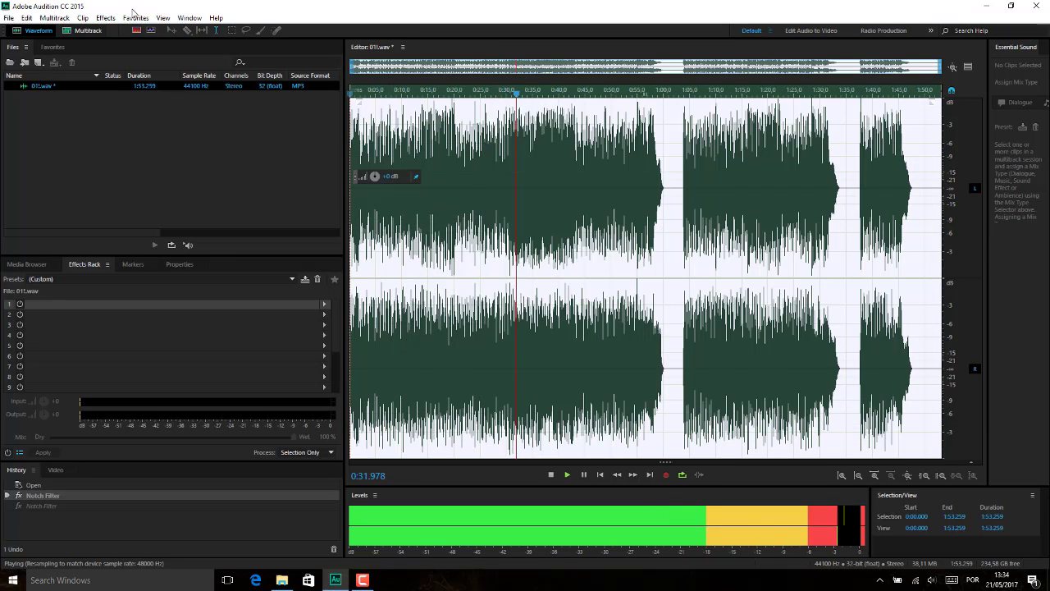
{"action": "key", "text": "space"}
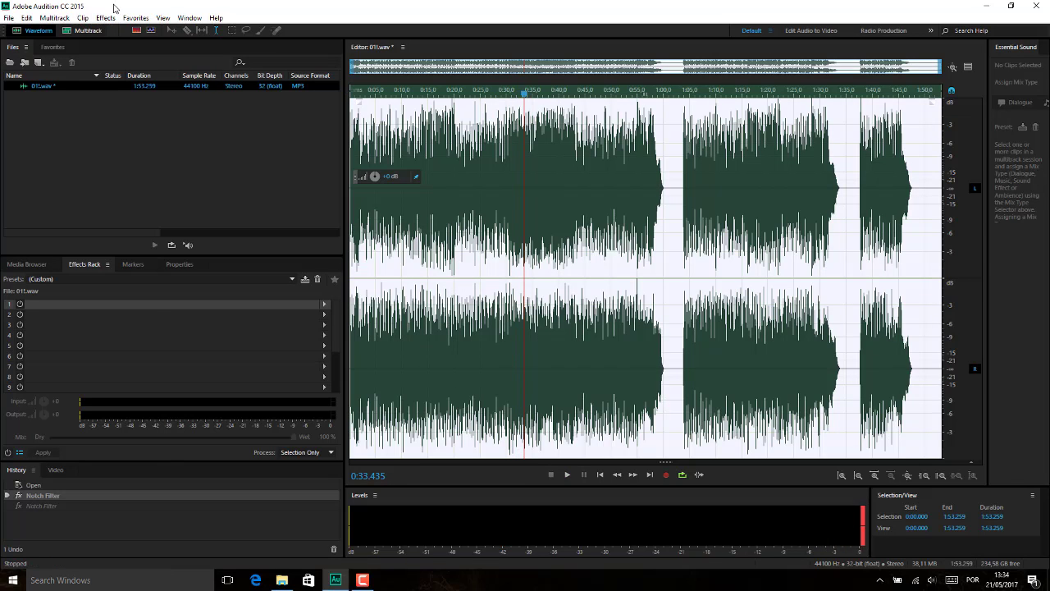
{"action": "left_click", "coordinate": [107, 19]}
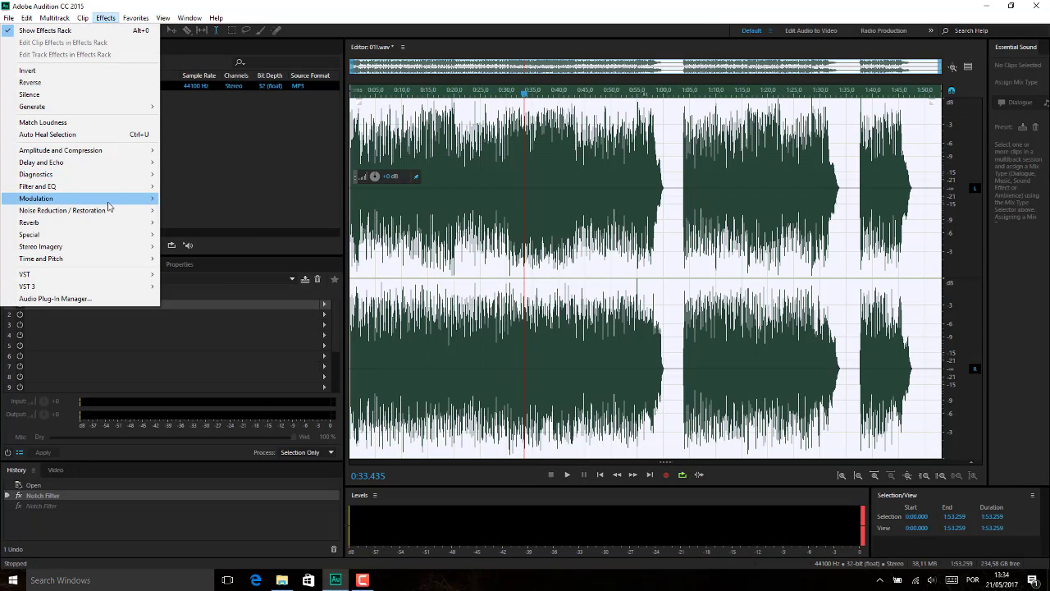
{"action": "mouse_move", "coordinate": [115, 193]}
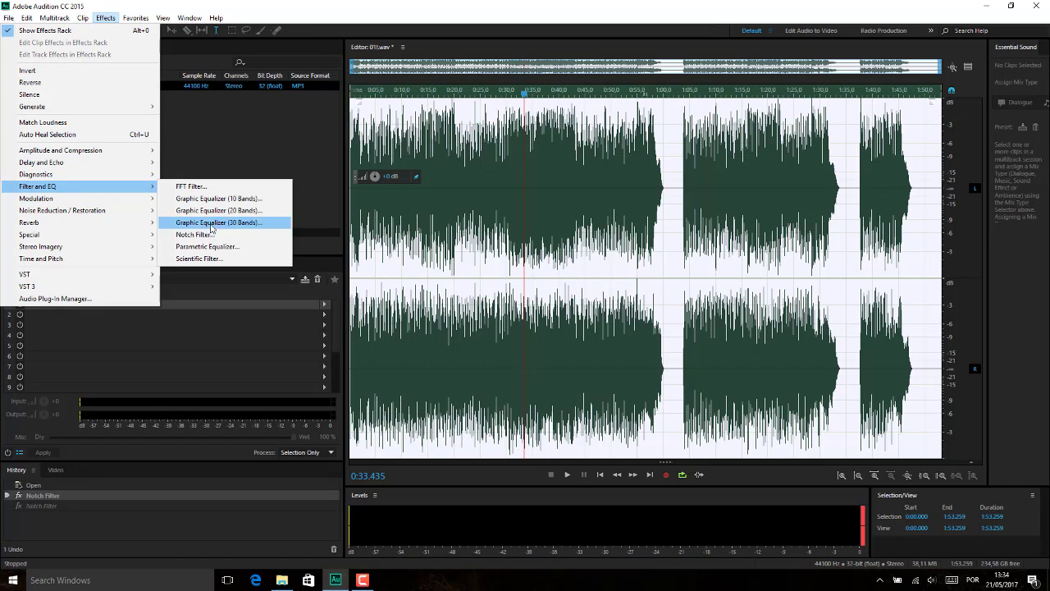
{"action": "left_click", "coordinate": [200, 258]}
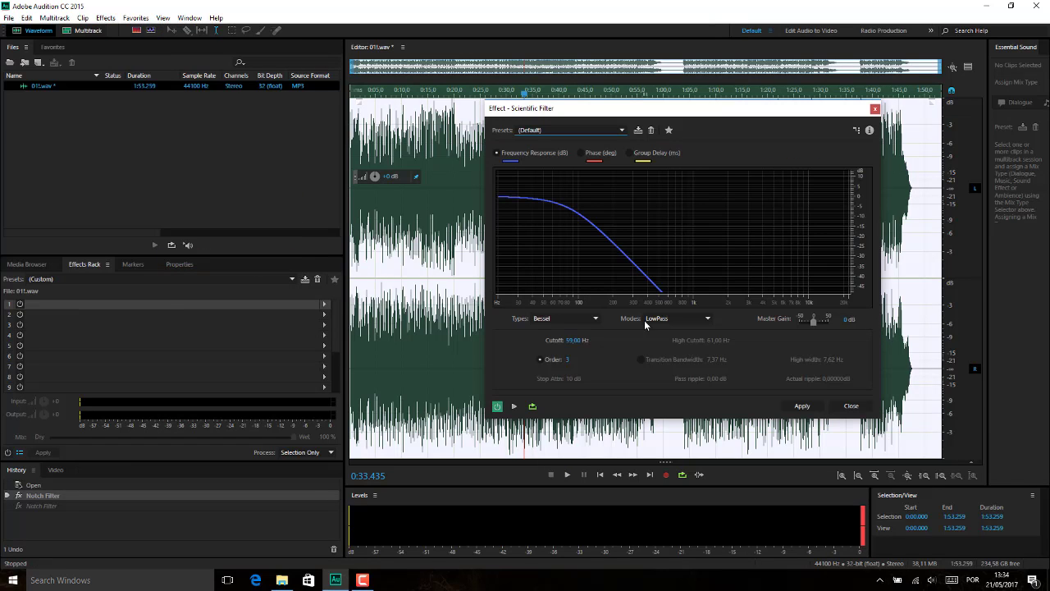
{"action": "left_click", "coordinate": [515, 406]}
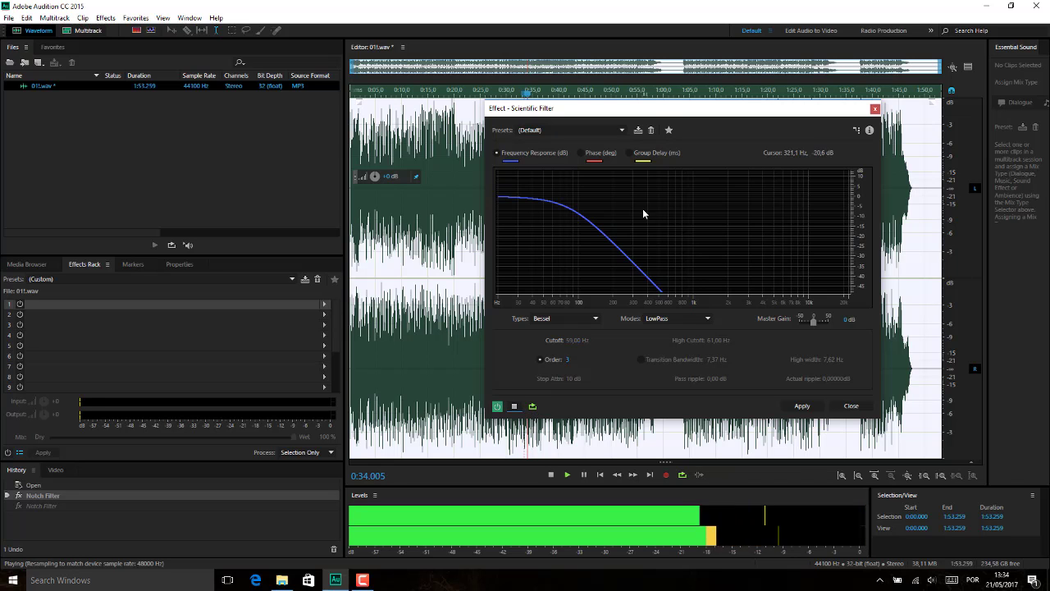
{"action": "left_click_drag", "start_coordinate": [656, 111], "coordinate": [197, 173]}
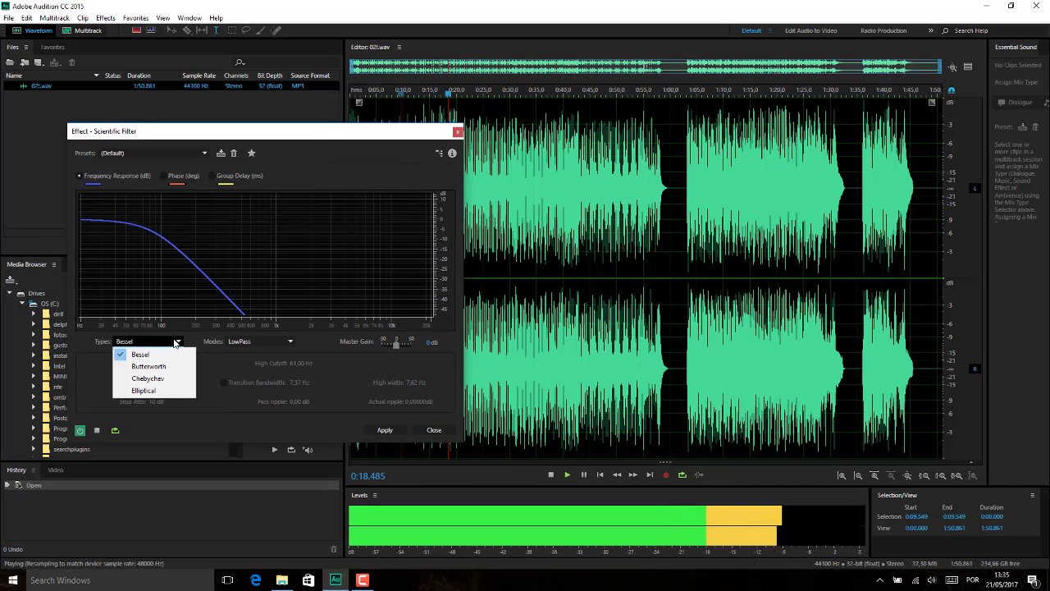
Step: Preview the Bessel filter in HighPass mode and return it to LowPass
{"action": "left_click", "coordinate": [174, 342]}
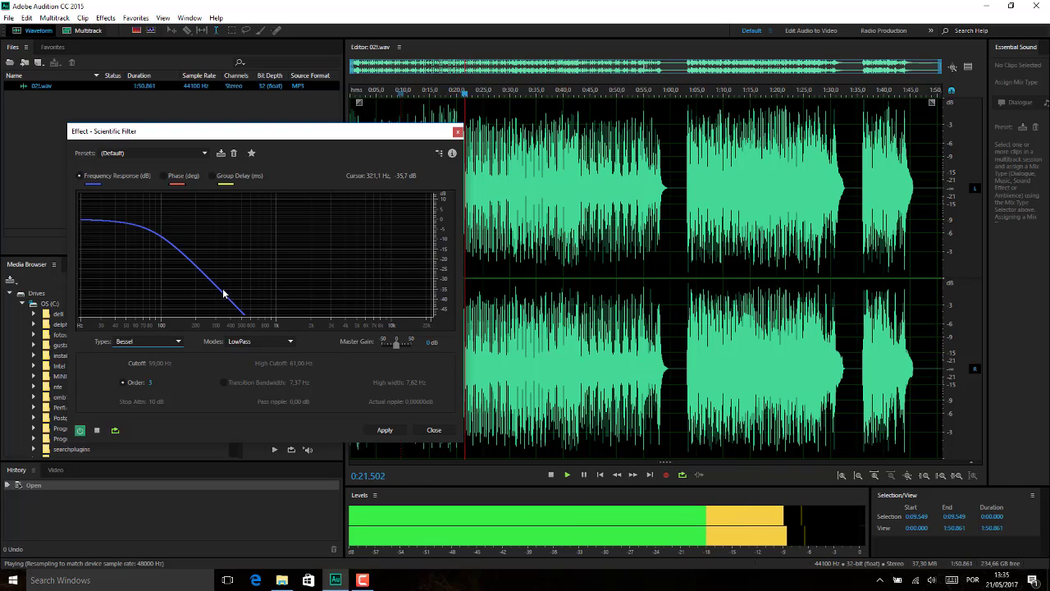
{"action": "left_click", "coordinate": [289, 344]}
{"action": "left_click", "coordinate": [260, 362]}
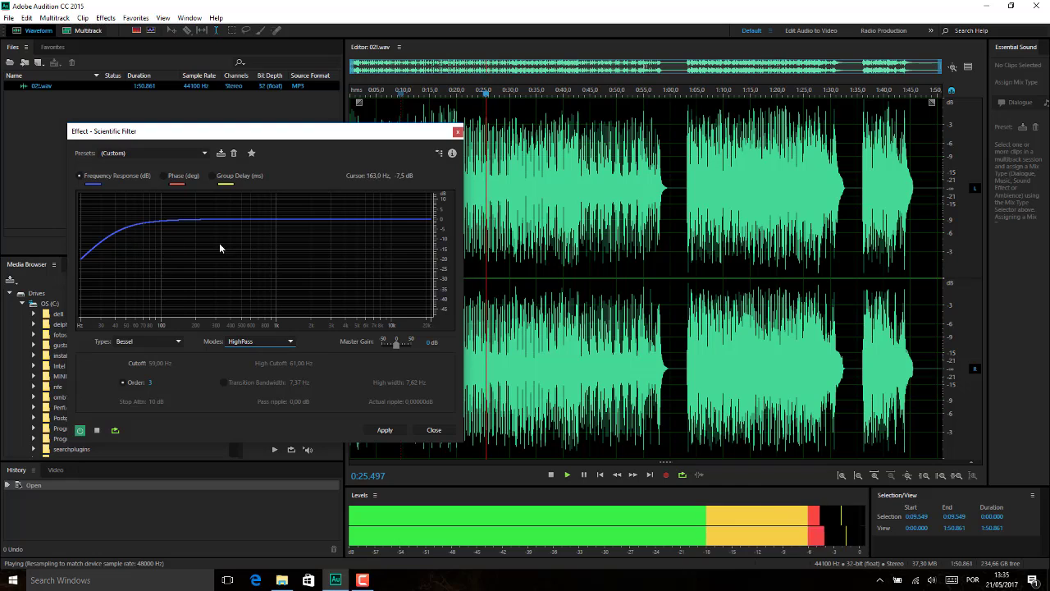
{"action": "left_click", "coordinate": [286, 341]}
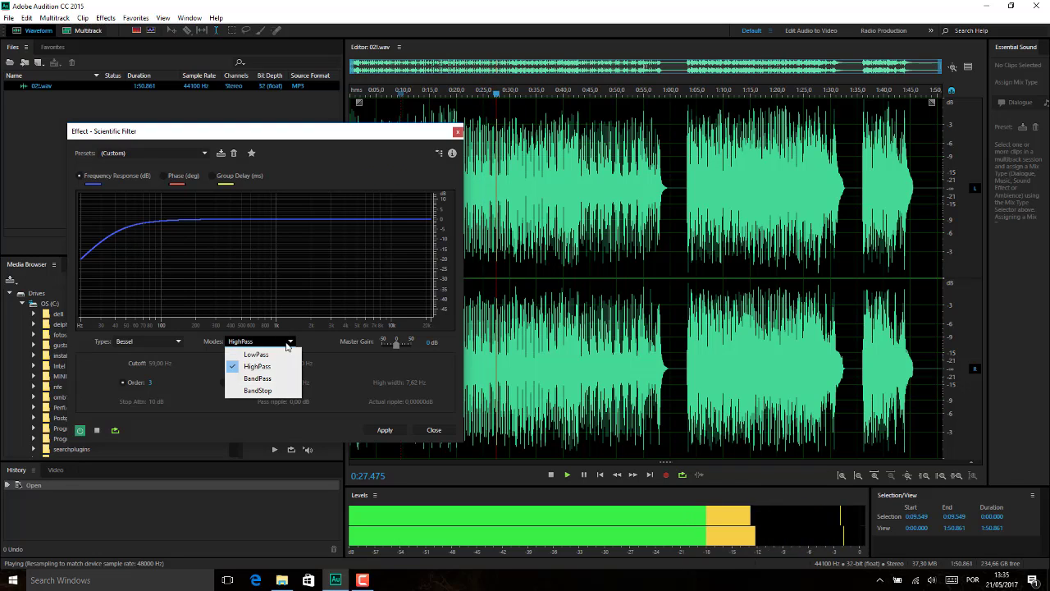
{"action": "left_click", "coordinate": [270, 358]}
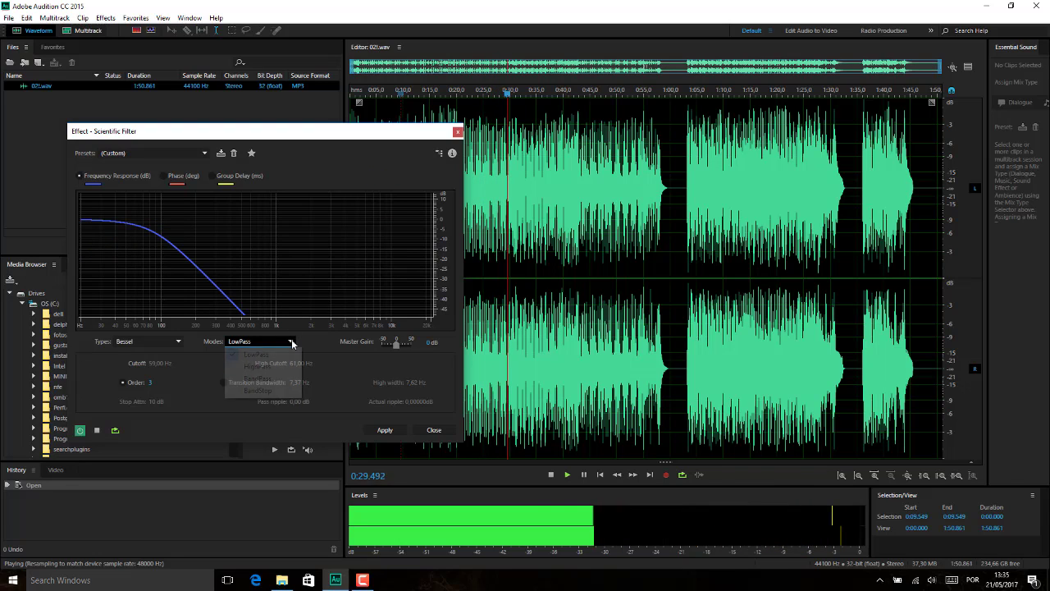
Step: Compare the Bessel filter's HighPass, BandPass and BandStop modes during preview, ending on LowPass
{"action": "left_click", "coordinate": [288, 341]}
{"action": "left_click", "coordinate": [271, 366]}
{"action": "left_click", "coordinate": [286, 342]}
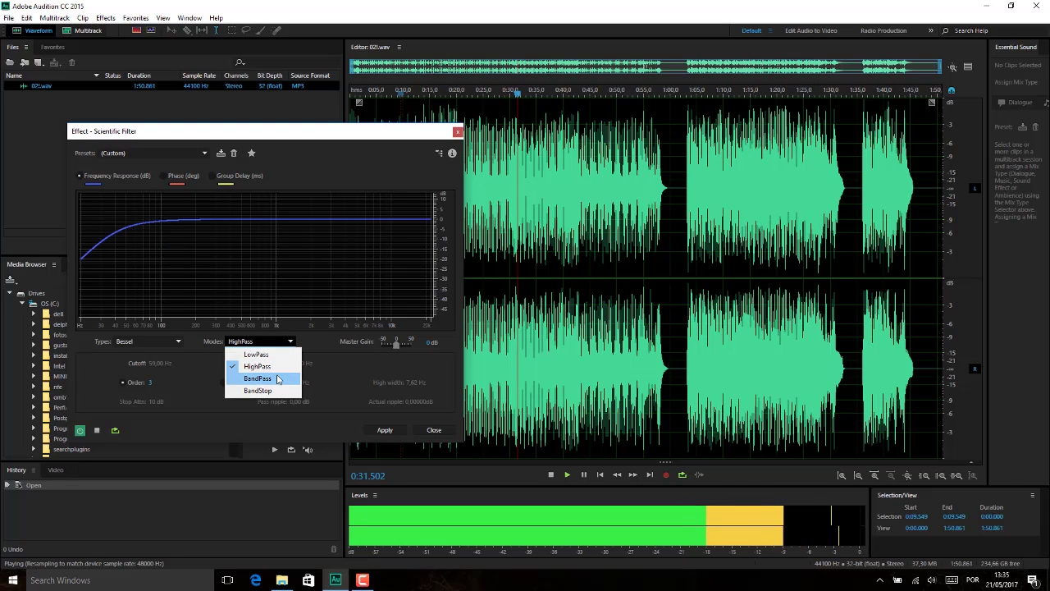
{"action": "left_click", "coordinate": [261, 375]}
{"action": "left_click", "coordinate": [290, 343]}
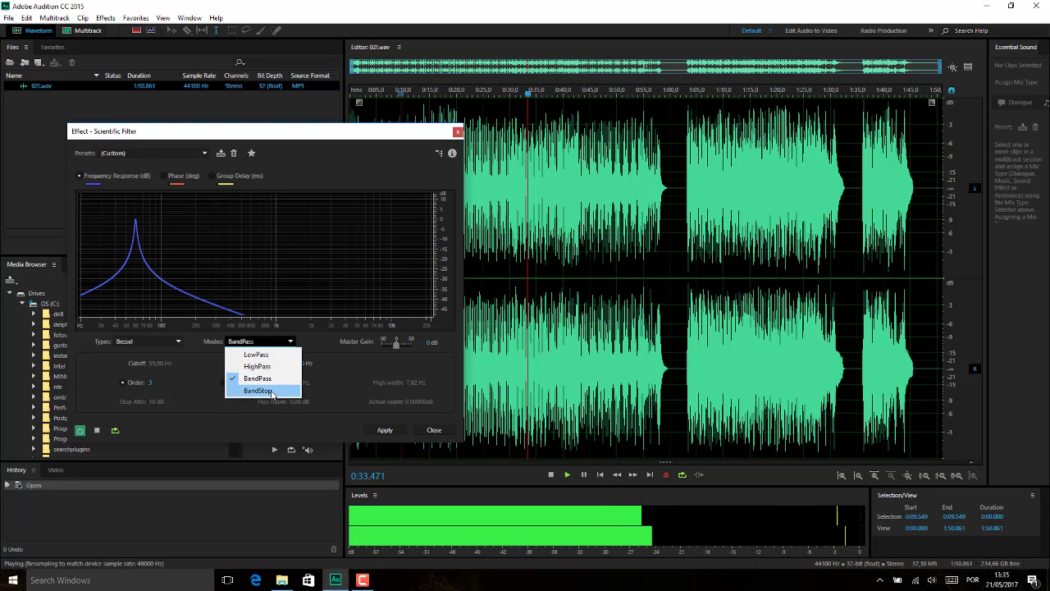
{"action": "left_click", "coordinate": [279, 383]}
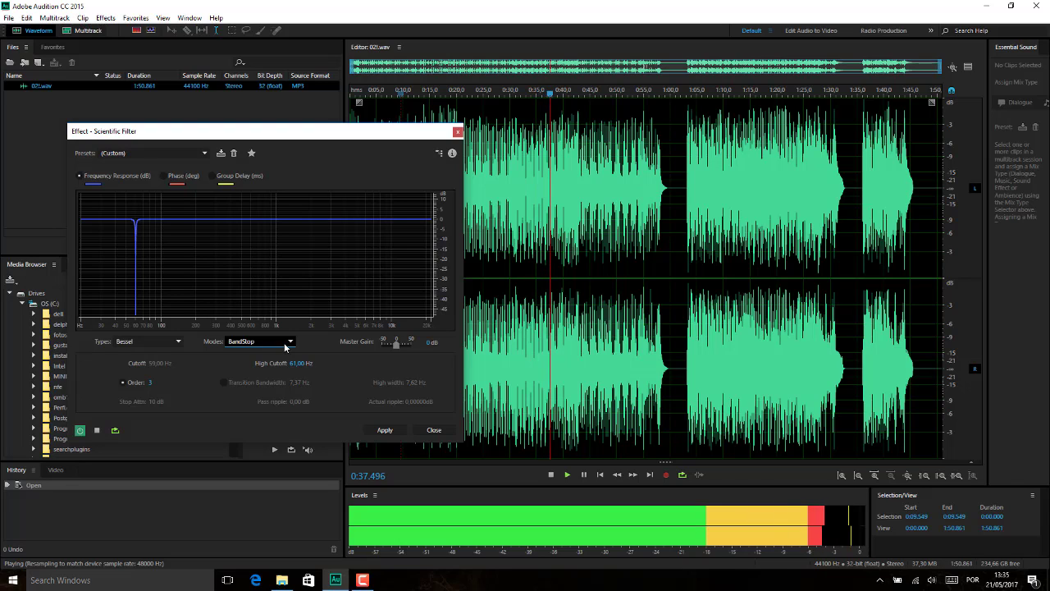
{"action": "left_click", "coordinate": [287, 345]}
{"action": "left_click", "coordinate": [274, 355]}
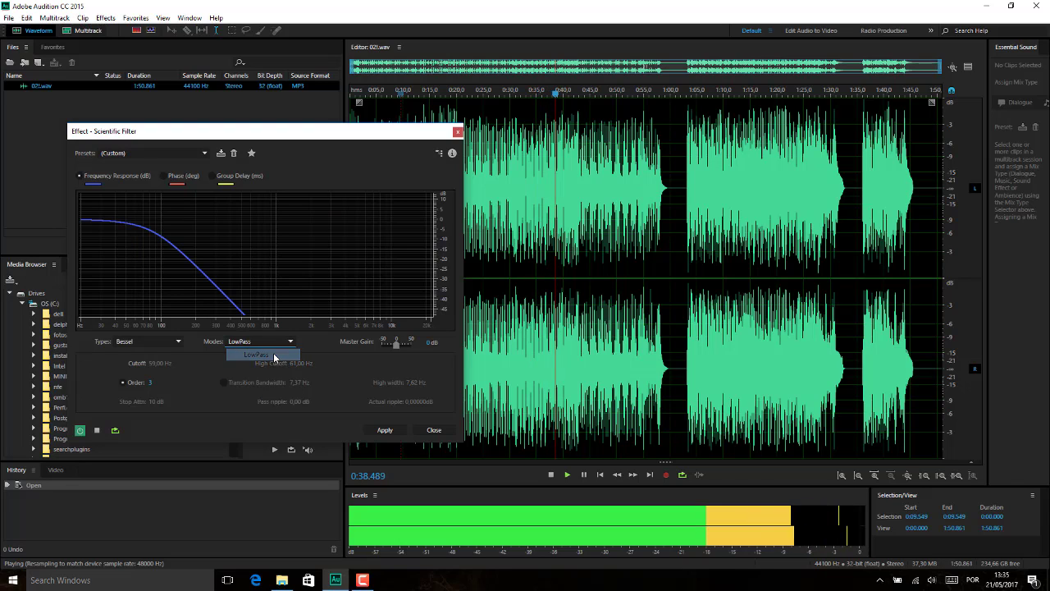
Step: Keep the Bessel filter type, raise its order to 6 and set the master gain to 2 dB
{"action": "left_click", "coordinate": [166, 344]}
{"action": "left_click", "coordinate": [140, 353]}
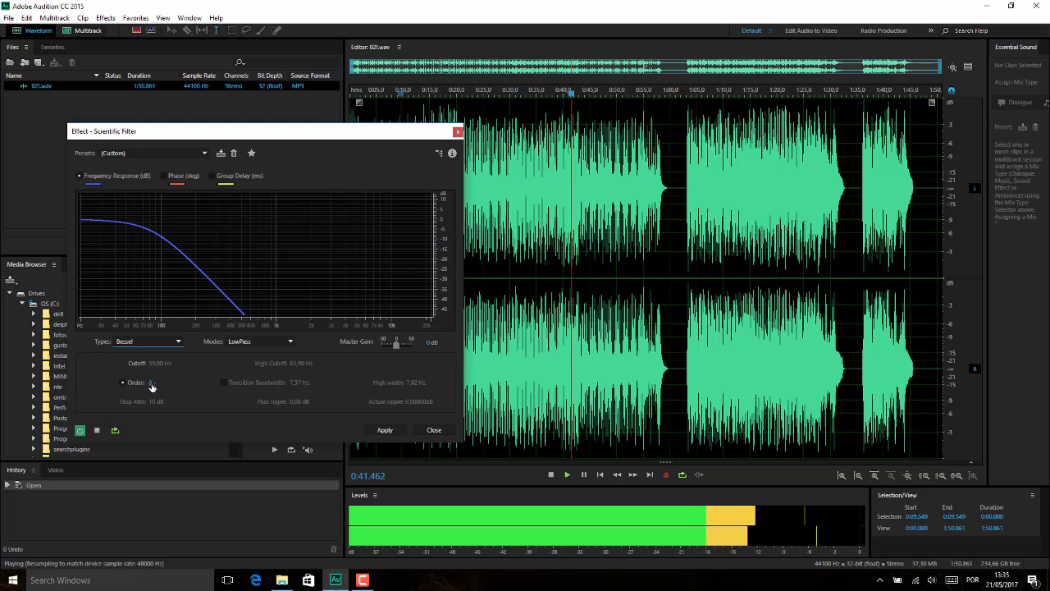
{"action": "left_click_drag", "start_coordinate": [151, 382], "coordinate": [297, 378]}
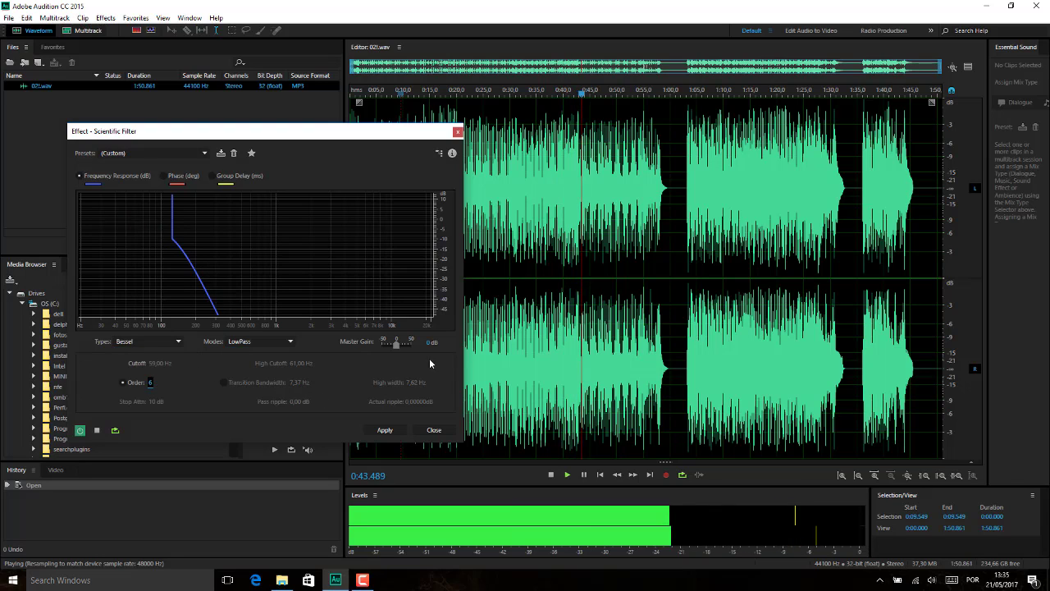
{"action": "left_click_drag", "start_coordinate": [395, 344], "coordinate": [397, 347]}
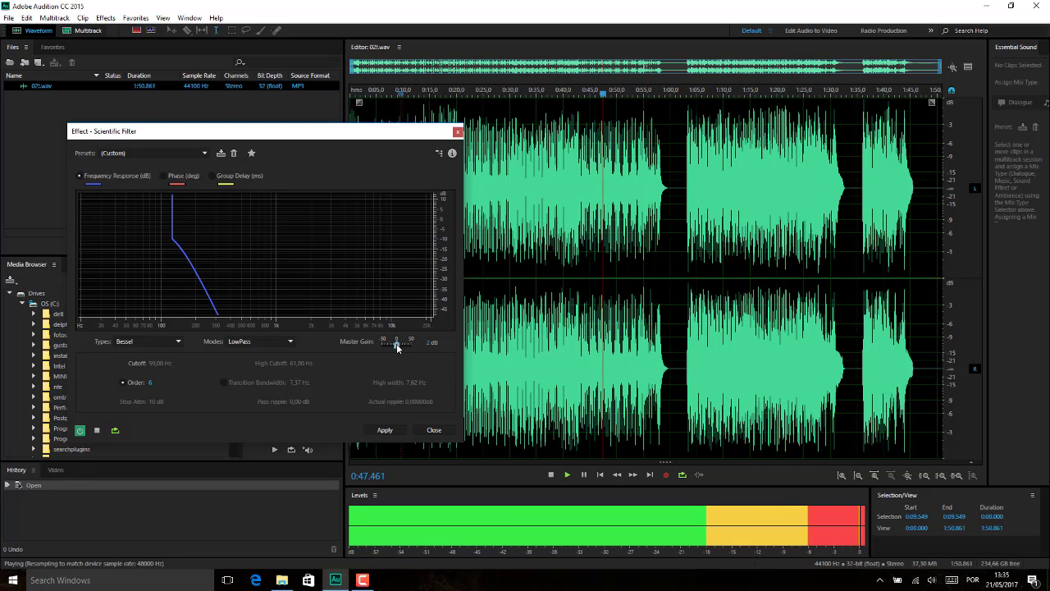
Step: Preview the Butterworth filter type in LowPass mode, followed by the Chebychev type
{"action": "left_click", "coordinate": [162, 340]}
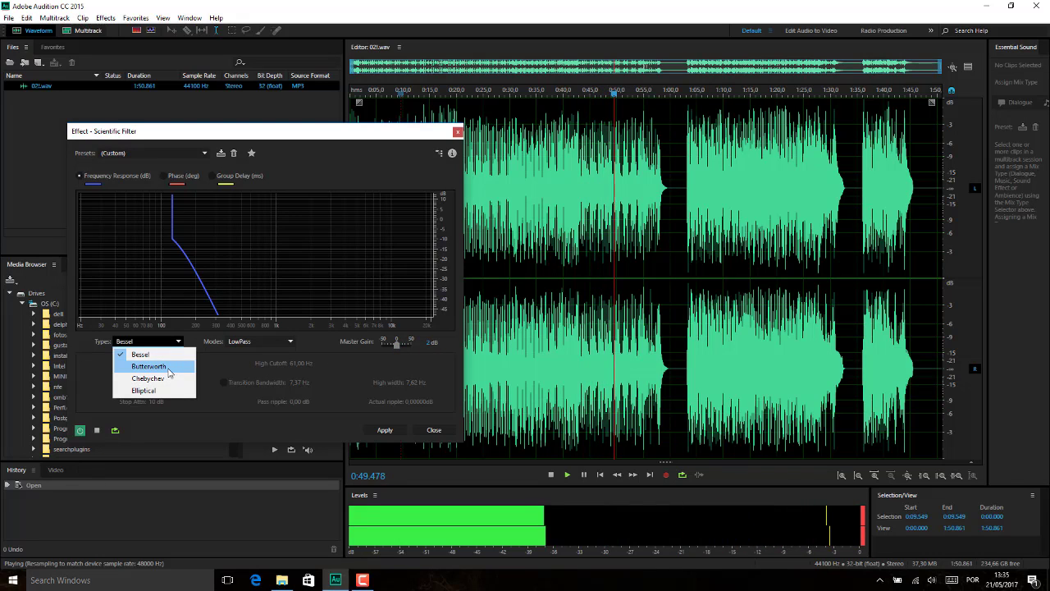
{"action": "left_click", "coordinate": [168, 366]}
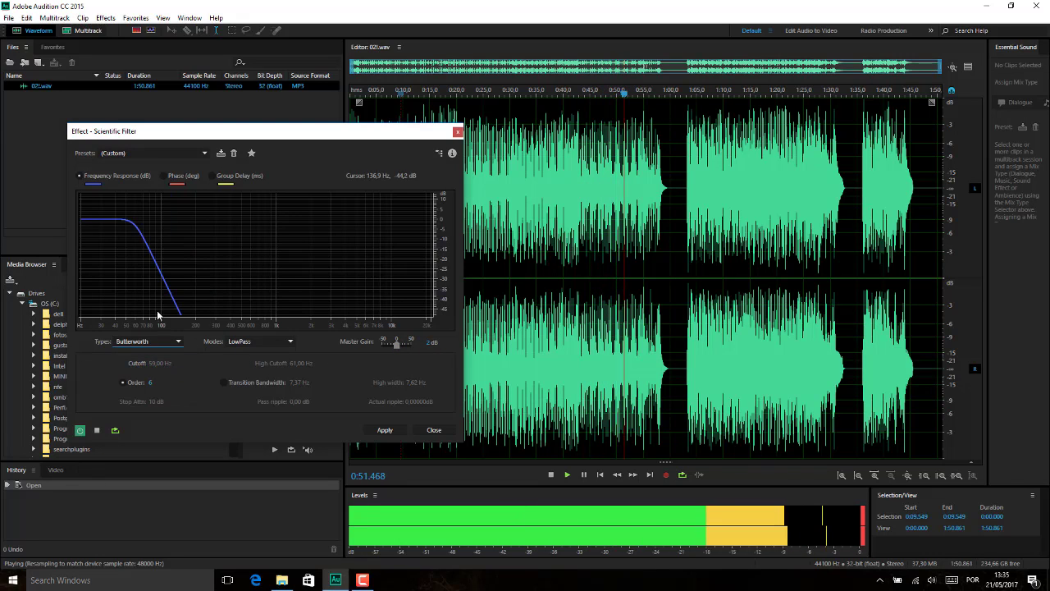
{"action": "left_click", "coordinate": [154, 341]}
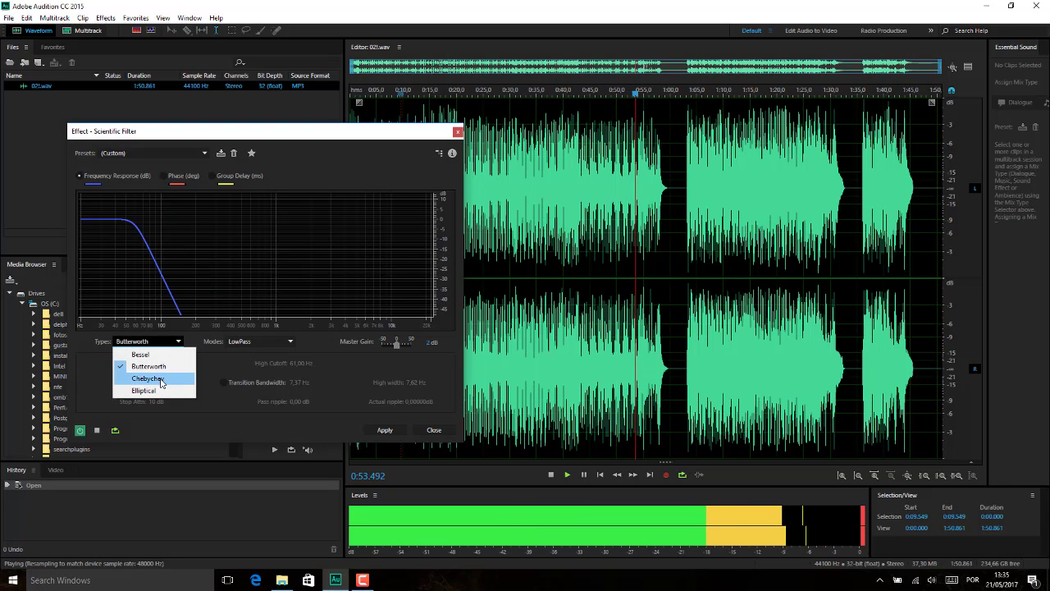
{"action": "left_click", "coordinate": [162, 378]}
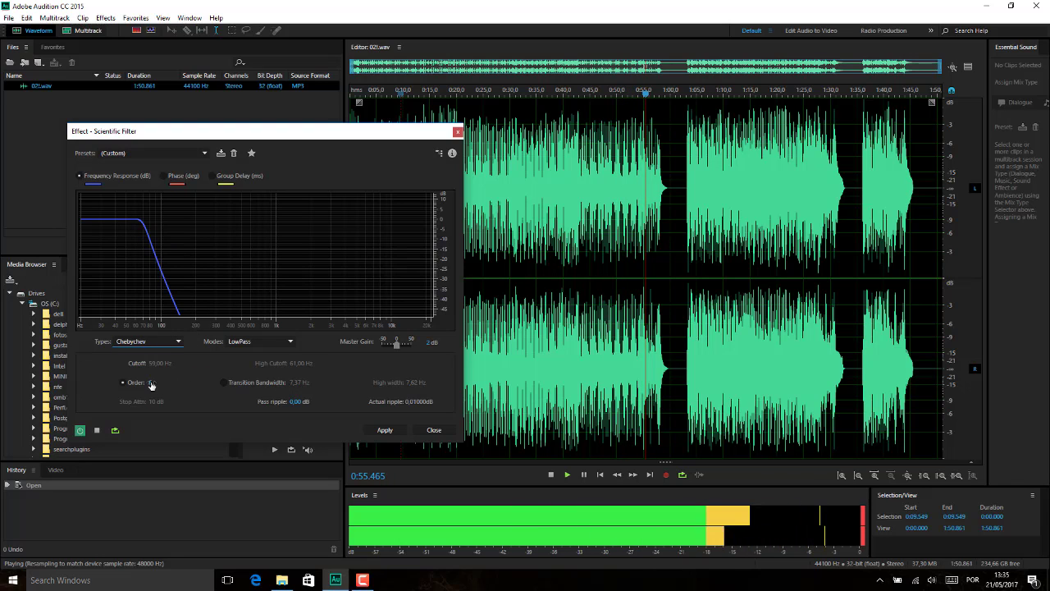
Step: Set the filter mode to HighPass and change the filter type to Elliptical
{"action": "left_click", "coordinate": [272, 342]}
{"action": "left_click", "coordinate": [271, 363]}
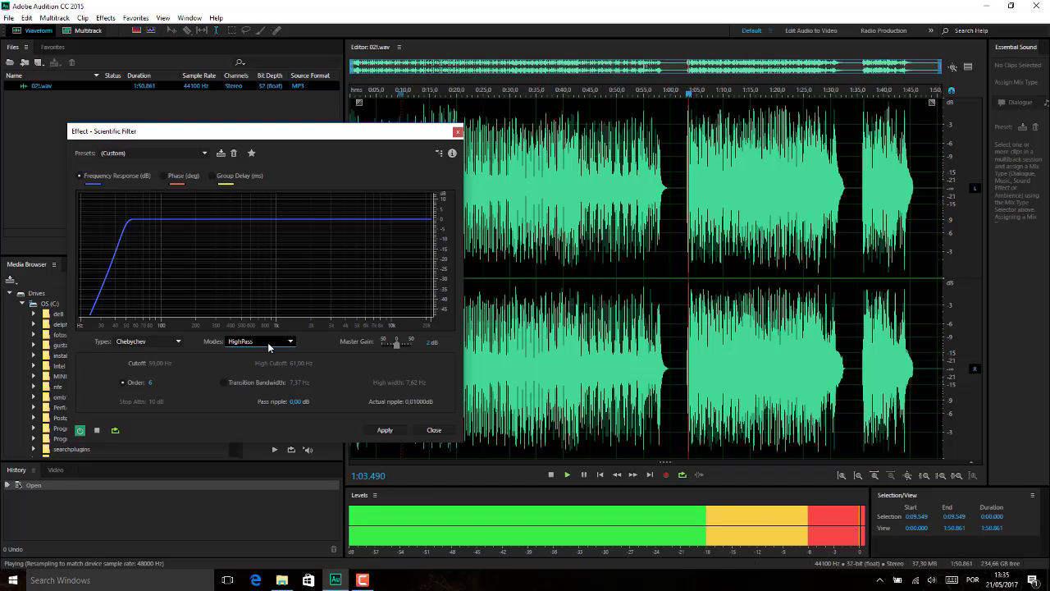
{"action": "left_click", "coordinate": [146, 342]}
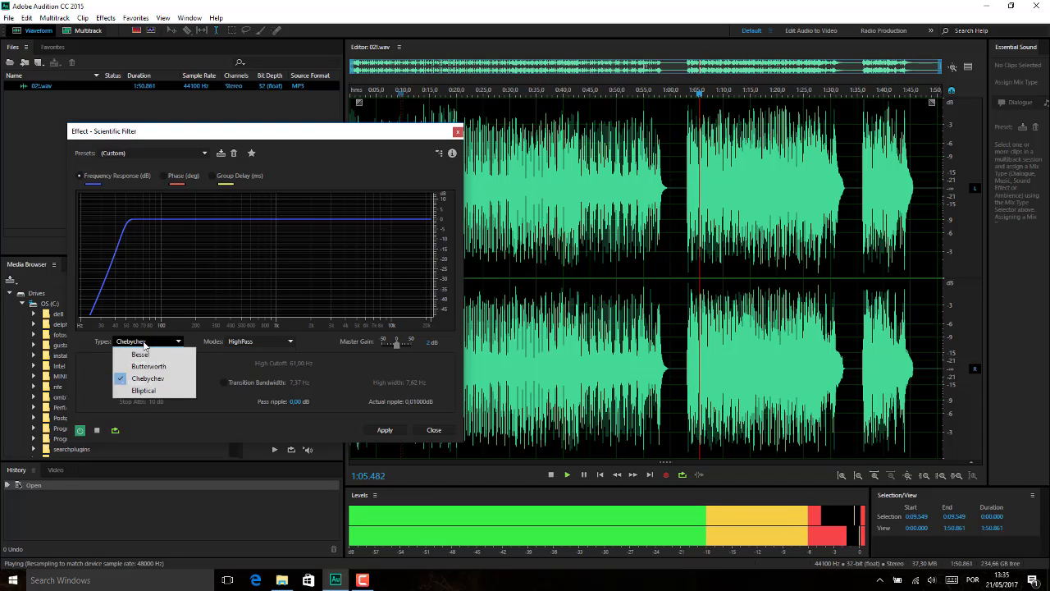
{"action": "left_click", "coordinate": [155, 386]}
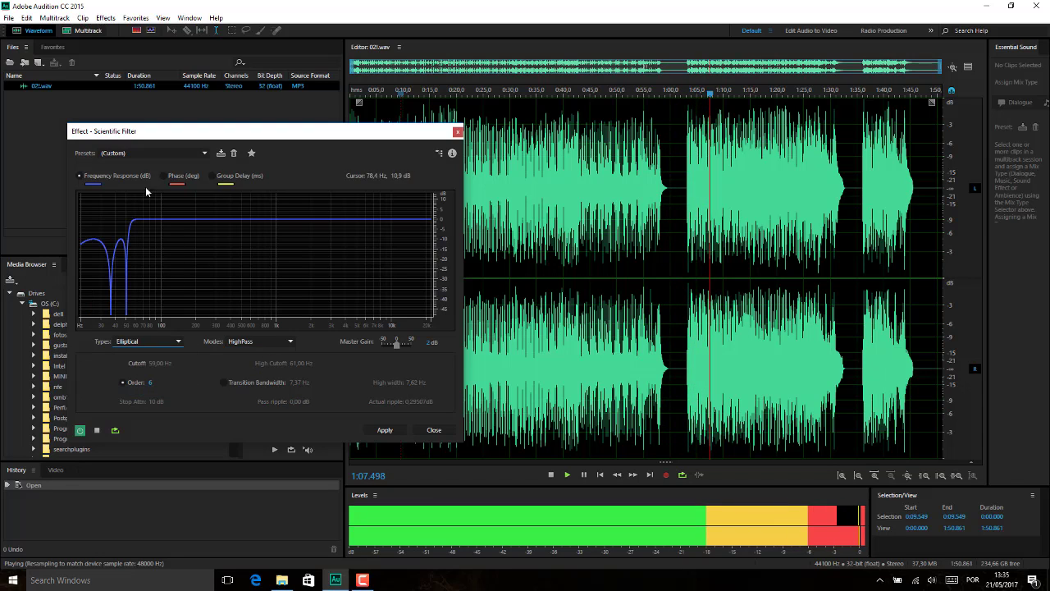
Step: Preview the 60Hz Hum Notch Filter, Drop Off Below 250Hz and Hiss Cut (above 10kHz) presets in turn
{"action": "left_click", "coordinate": [153, 153]}
{"action": "left_click", "coordinate": [167, 178]}
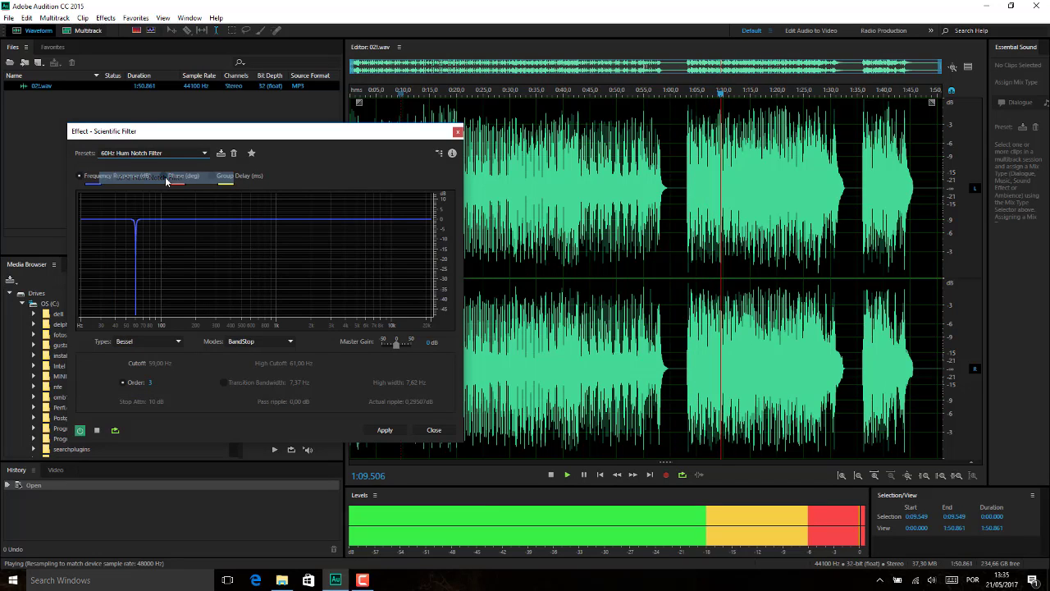
{"action": "left_click", "coordinate": [140, 155]}
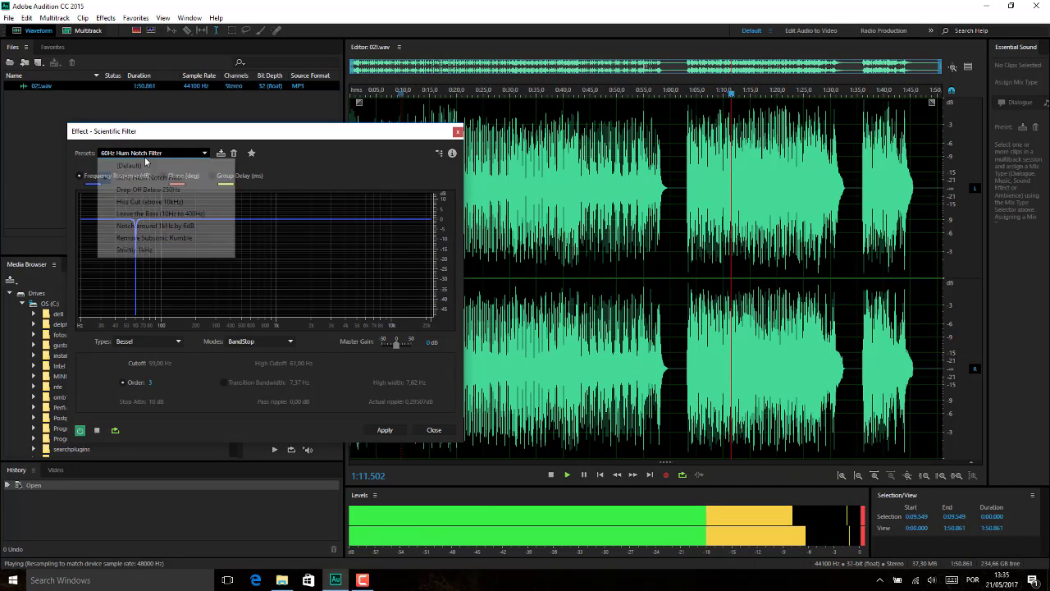
{"action": "left_click", "coordinate": [164, 189]}
{"action": "left_click", "coordinate": [178, 155]}
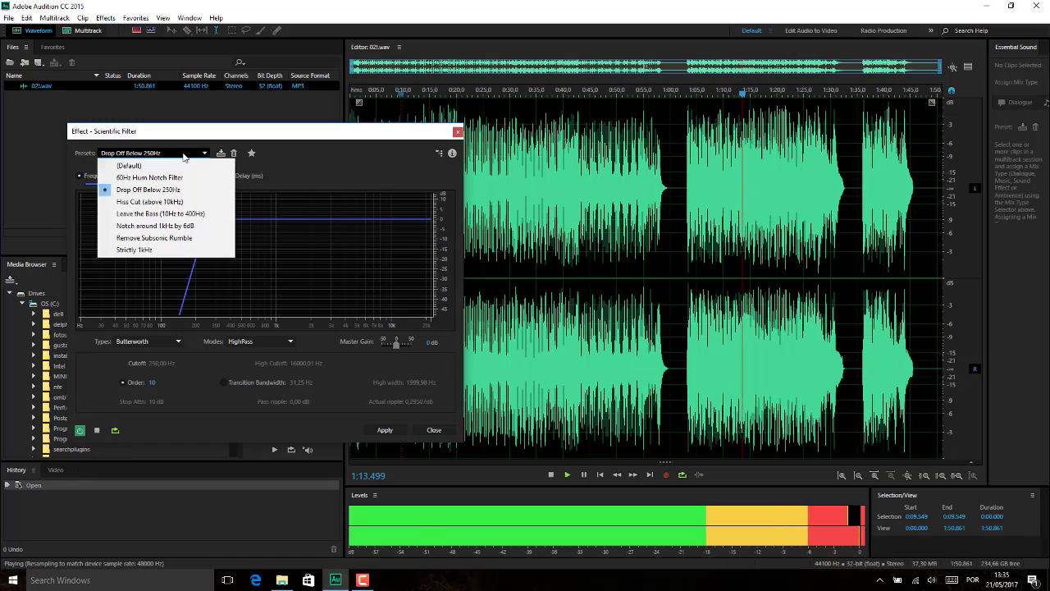
{"action": "left_click", "coordinate": [195, 211]}
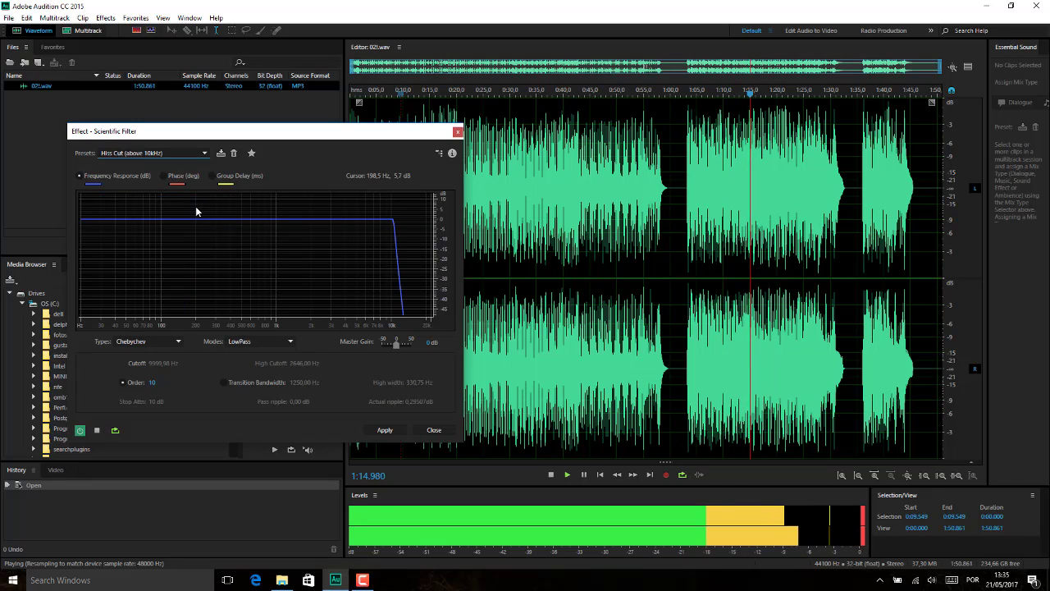
Step: Preview the Leave the Bass (10Hz to 400Hz) preset and the Notch around 1kHz by 6dB preset
{"action": "left_click", "coordinate": [205, 153]}
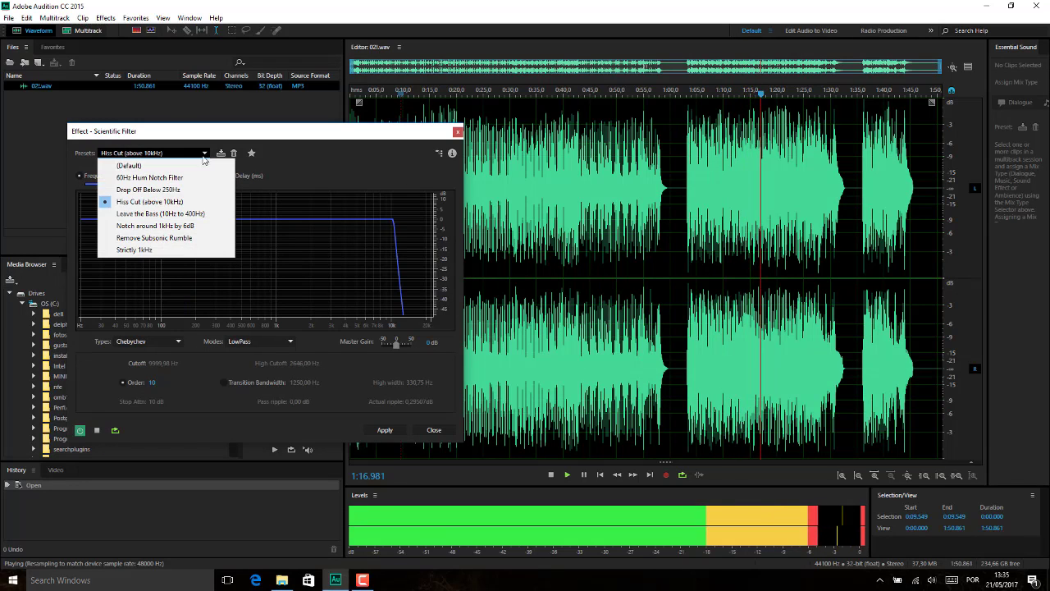
{"action": "left_click", "coordinate": [188, 218]}
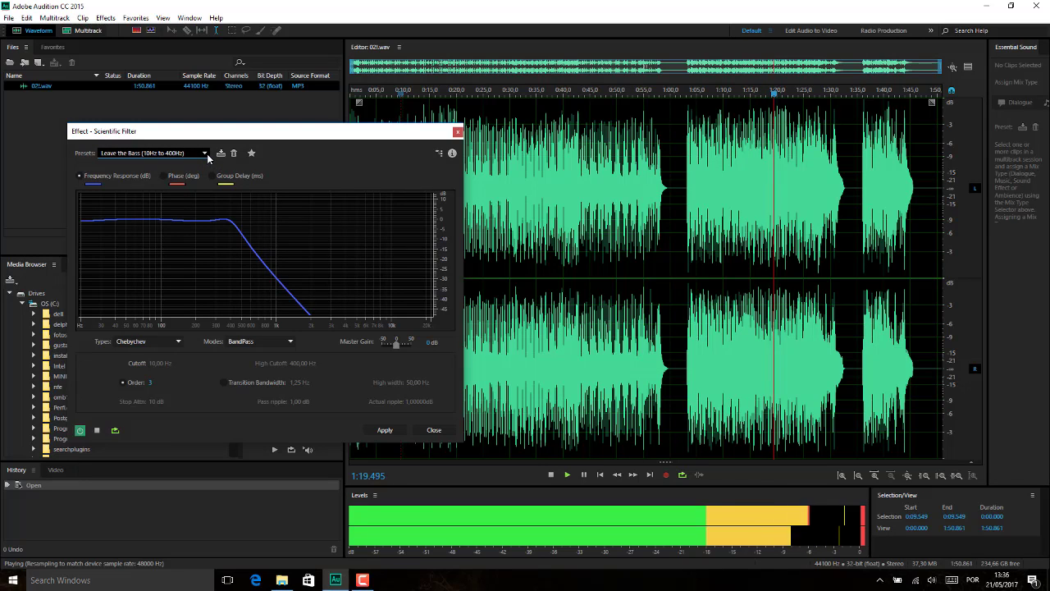
{"action": "left_click", "coordinate": [205, 154]}
{"action": "left_click", "coordinate": [171, 225]}
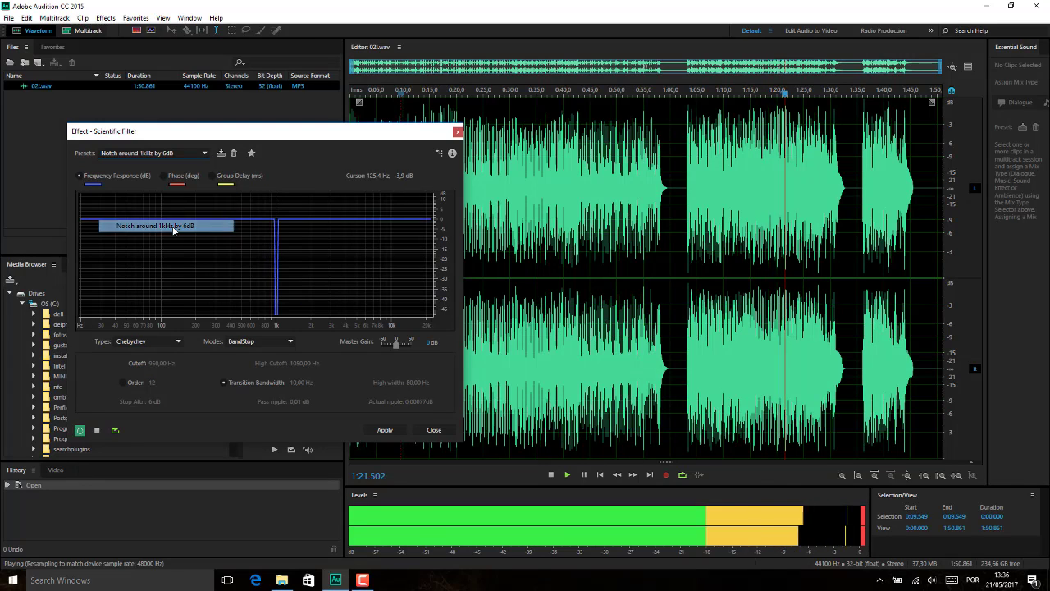
Step: Preview the Remove Subsonic Rumble preset and load the Strictly 1kHz preset
{"action": "left_click", "coordinate": [204, 153]}
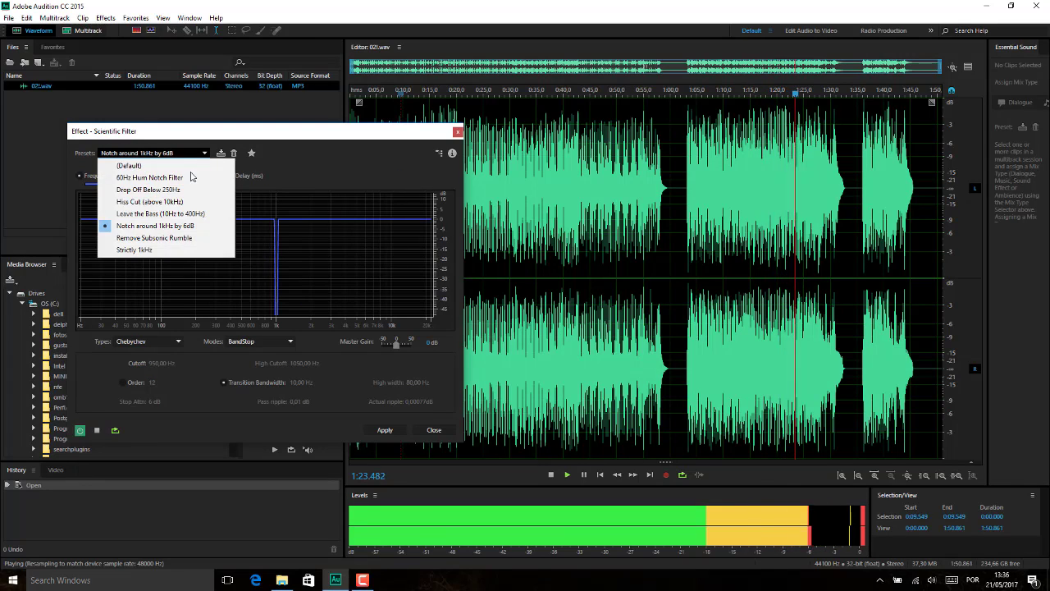
{"action": "left_click", "coordinate": [176, 238]}
{"action": "left_click", "coordinate": [204, 153]}
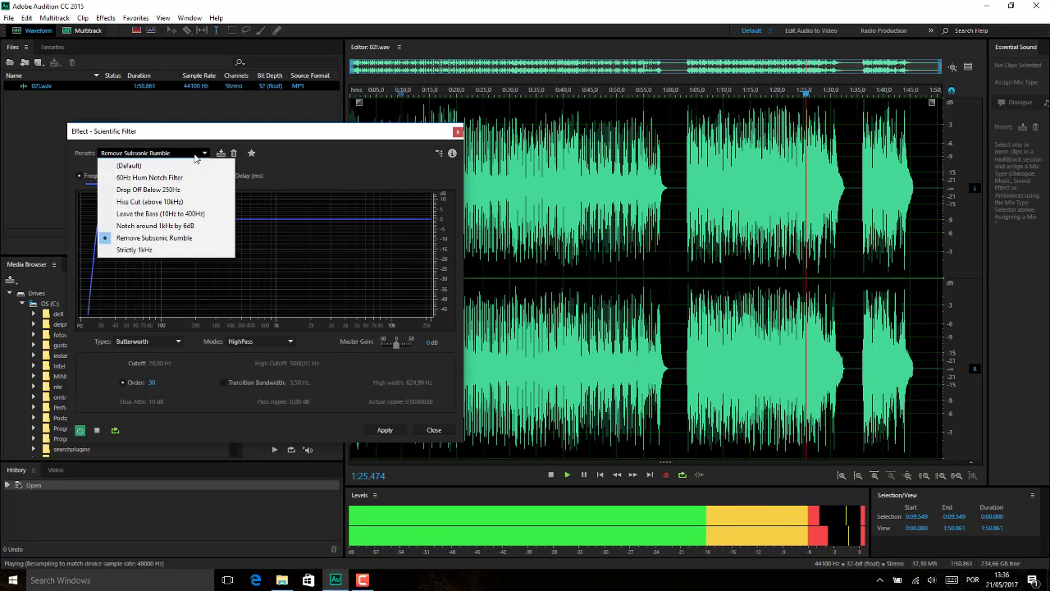
{"action": "left_click", "coordinate": [172, 248]}
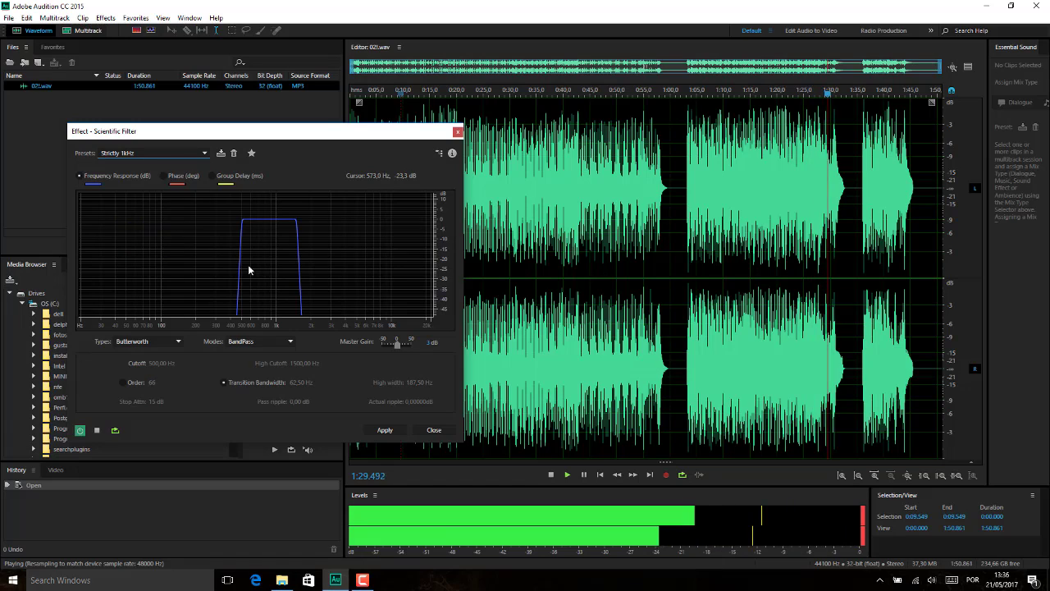
Step: Preview the (Default) and 60Hz Hum Notch Filter presets, and close the Scientific Filter without applying it
{"action": "left_click", "coordinate": [204, 152]}
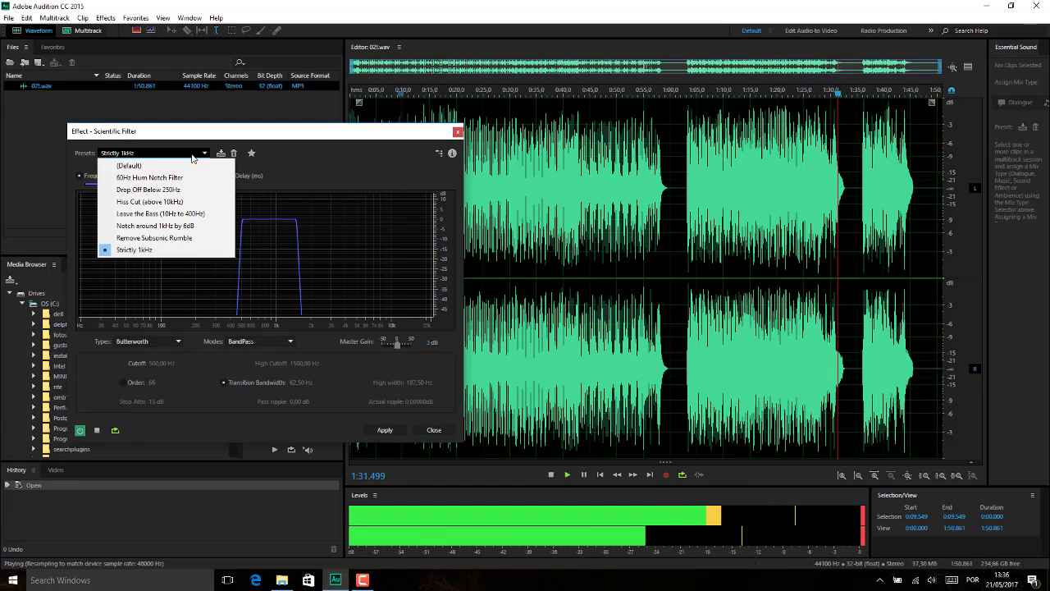
{"action": "left_click", "coordinate": [170, 173]}
{"action": "left_click", "coordinate": [169, 153]}
{"action": "left_click", "coordinate": [172, 165]}
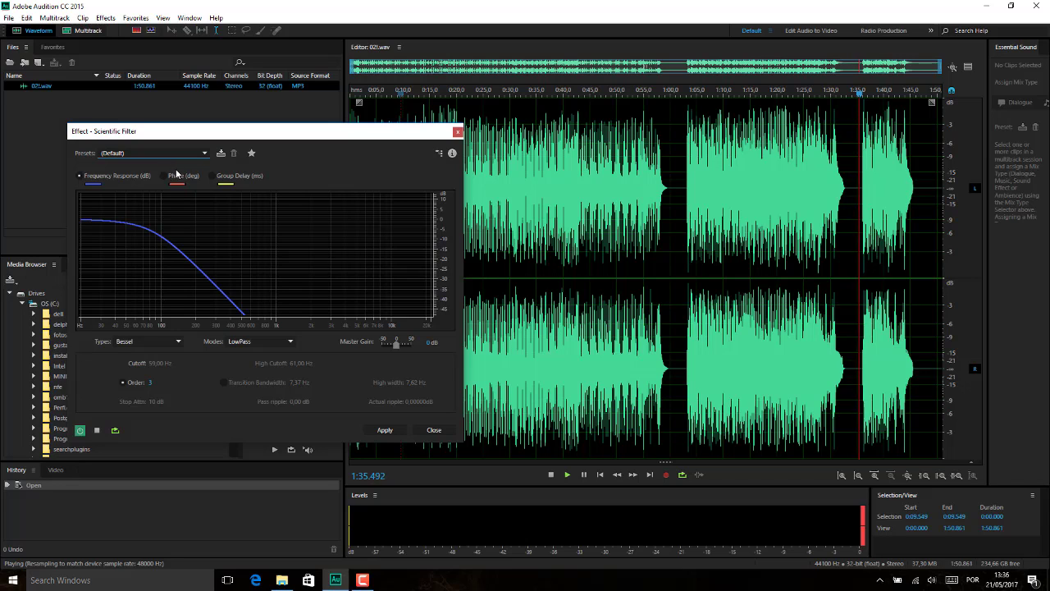
{"action": "left_click", "coordinate": [185, 154]}
{"action": "left_click", "coordinate": [177, 173]}
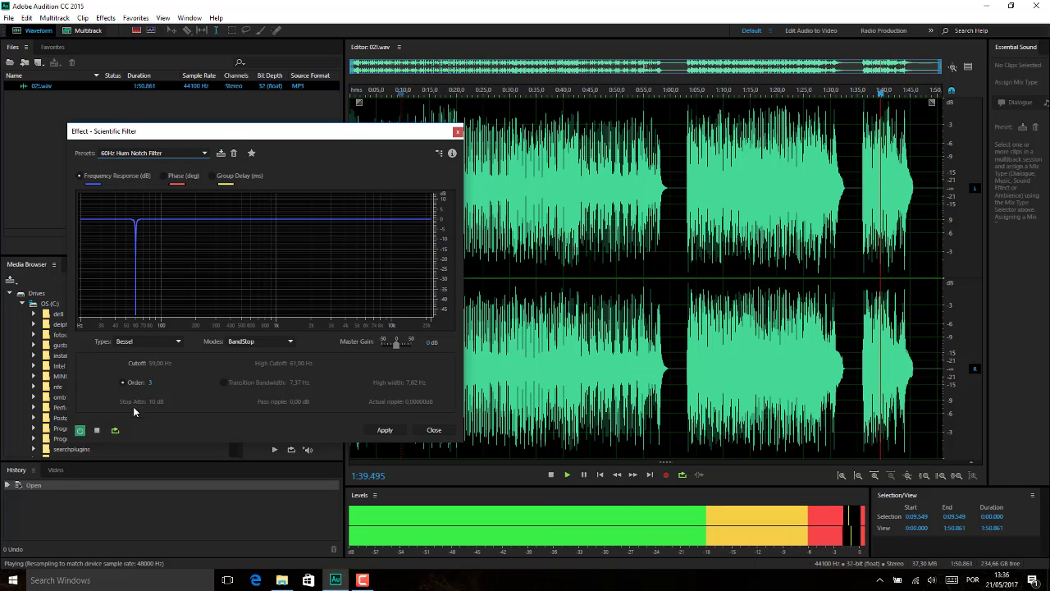
{"action": "left_click", "coordinate": [97, 429]}
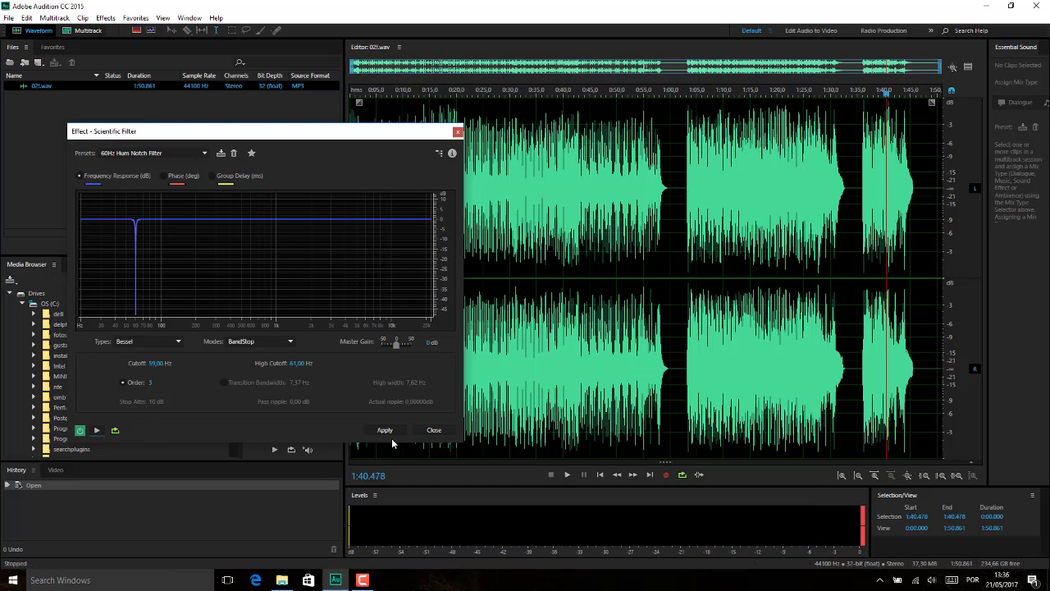
{"action": "left_click", "coordinate": [433, 430]}
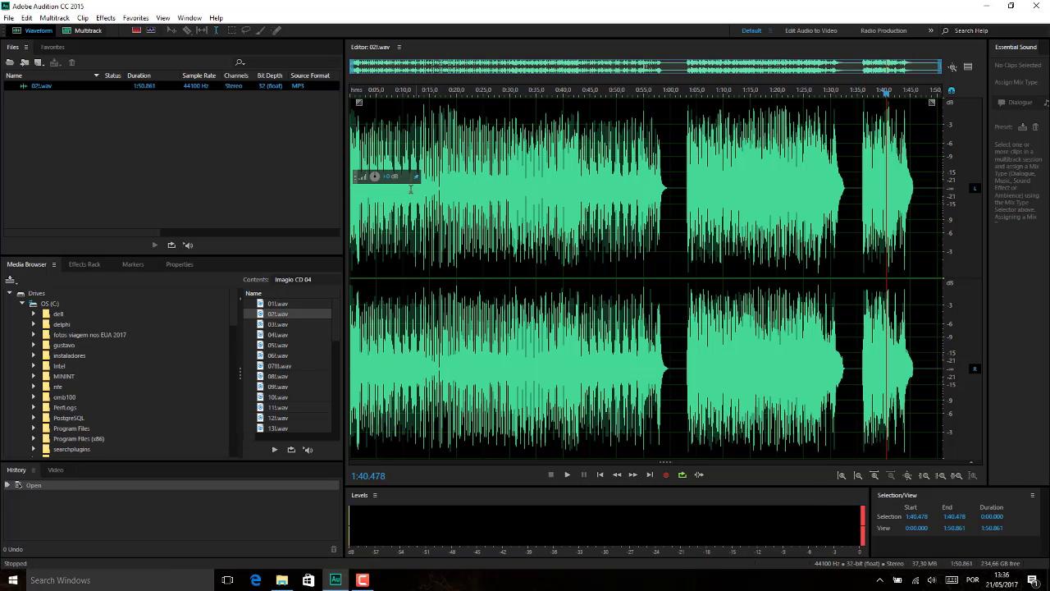
{"action": "left_click", "coordinate": [410, 219]}
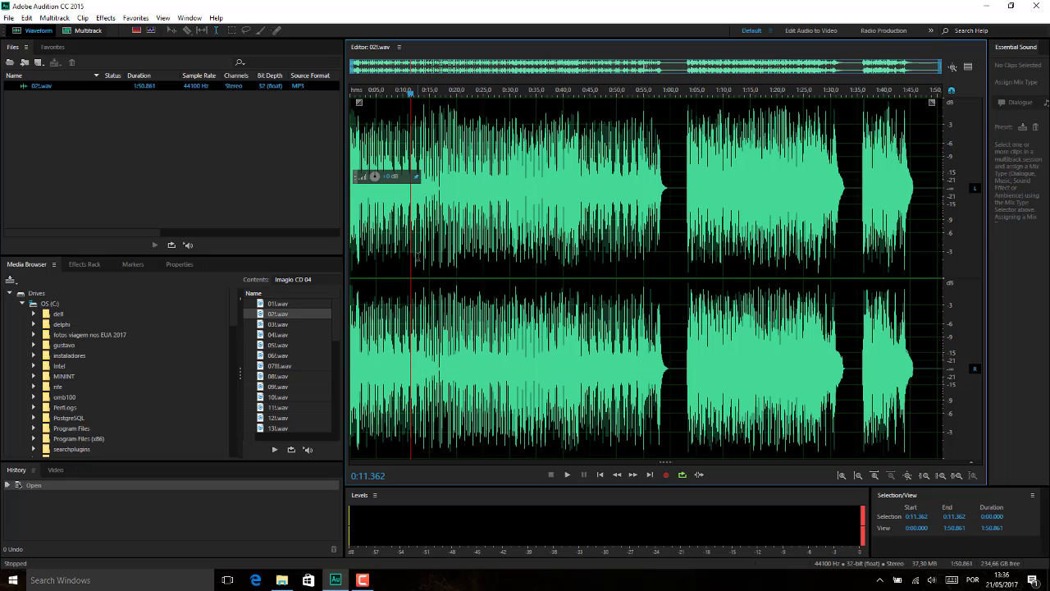
{"action": "left_click", "coordinate": [105, 18]}
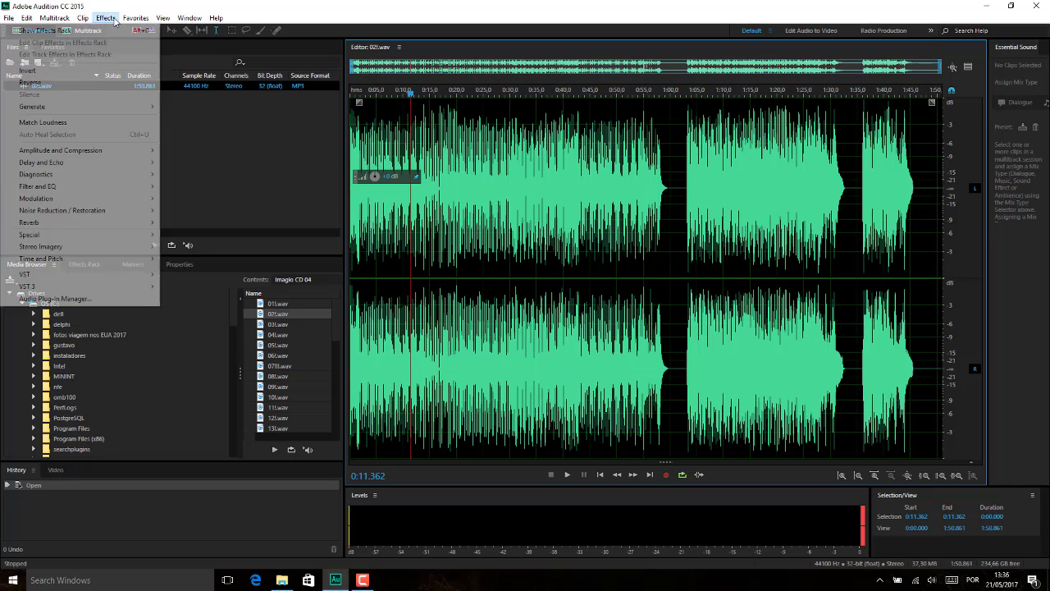
{"action": "mouse_move", "coordinate": [73, 188]}
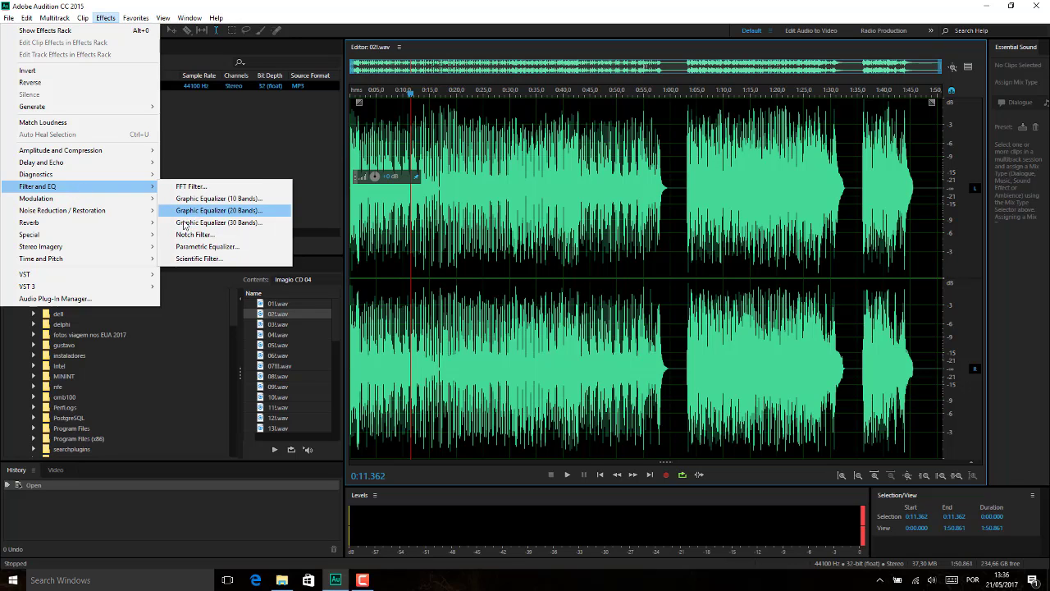
{"action": "left_click", "coordinate": [387, 243]}
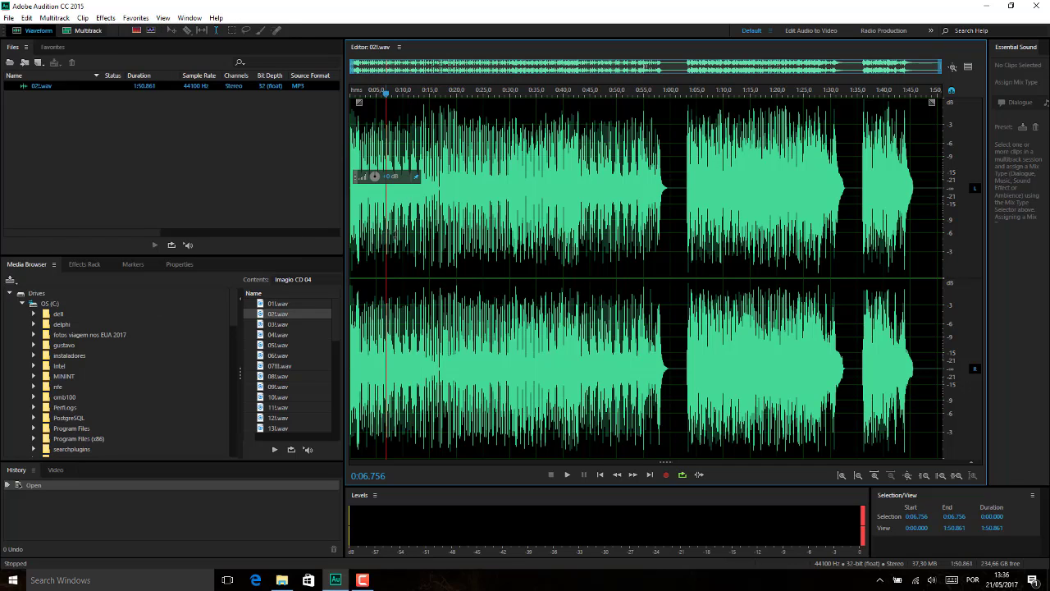